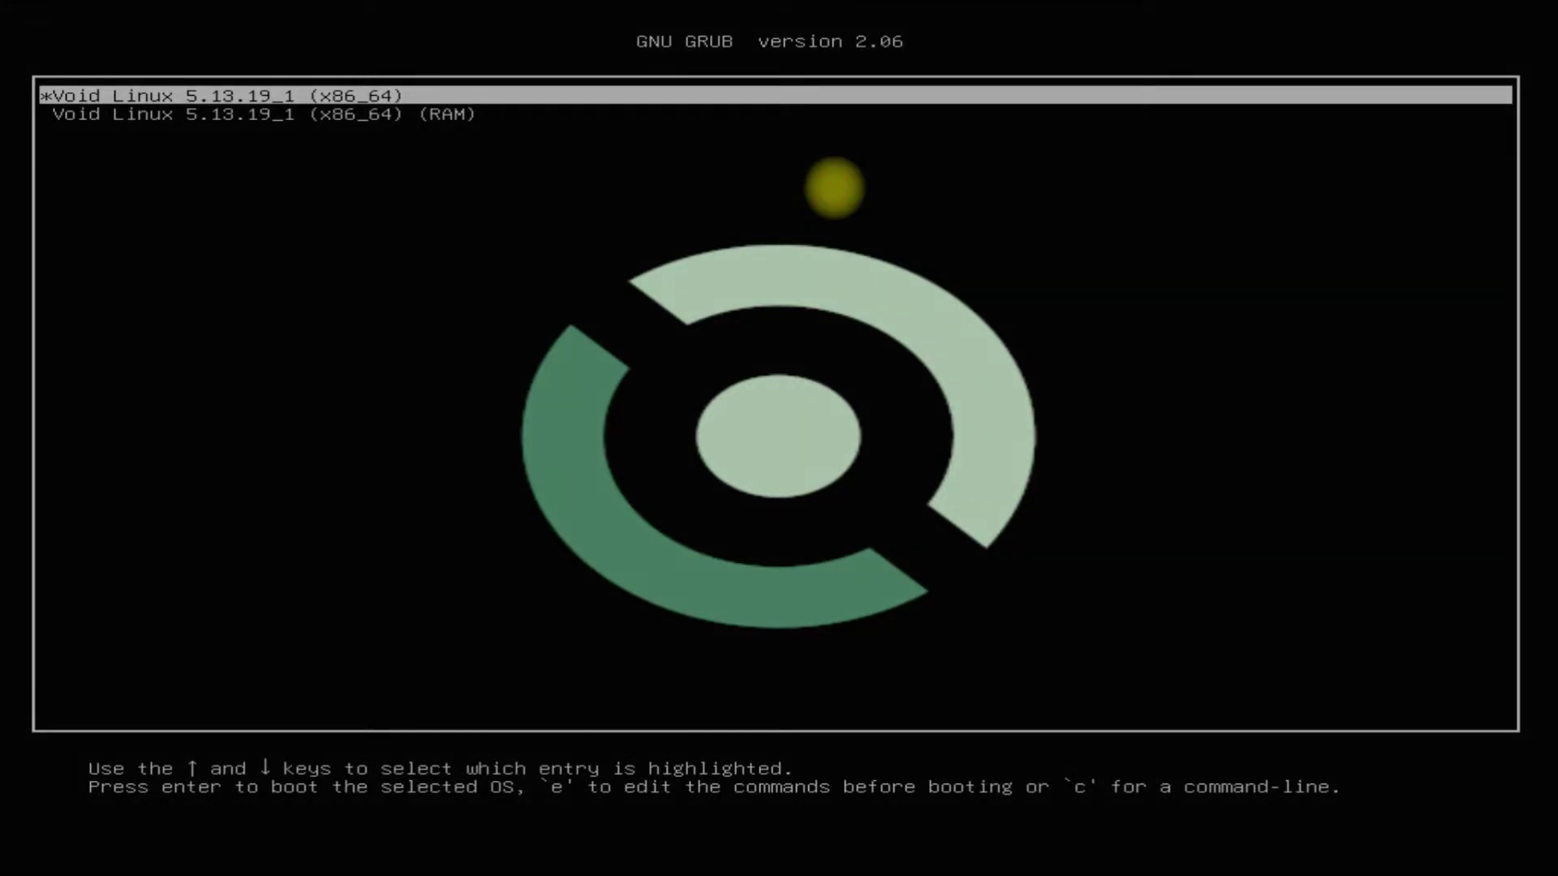
Boot the first GRUB entry and log in as root with the live password.
{"action": "key", "text": "Return"}
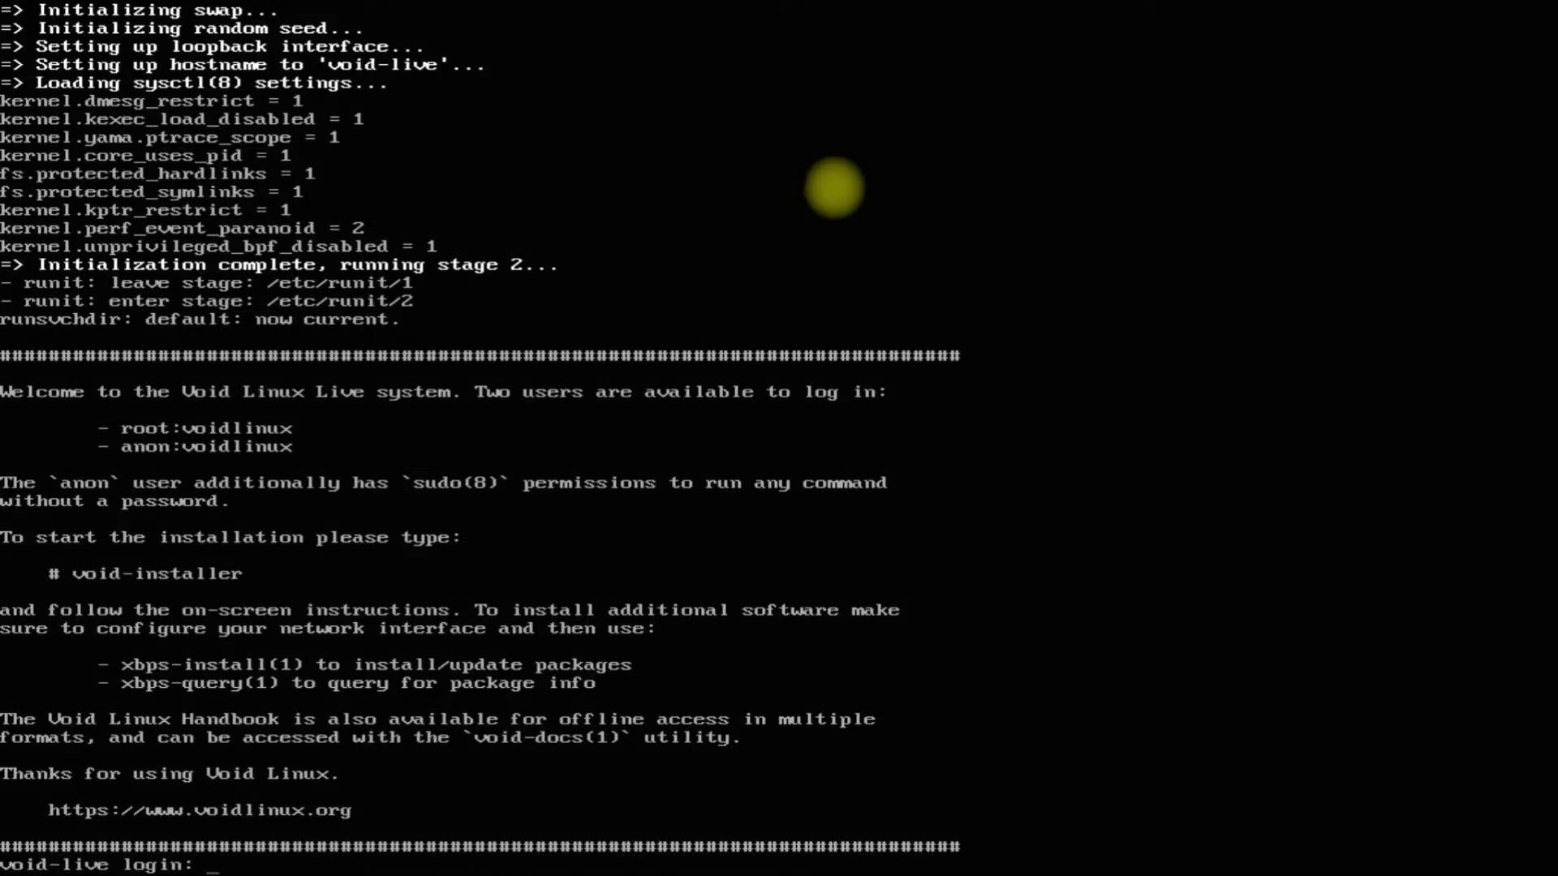
{"action": "type", "text": "root"}
{"action": "key", "text": "Return"}
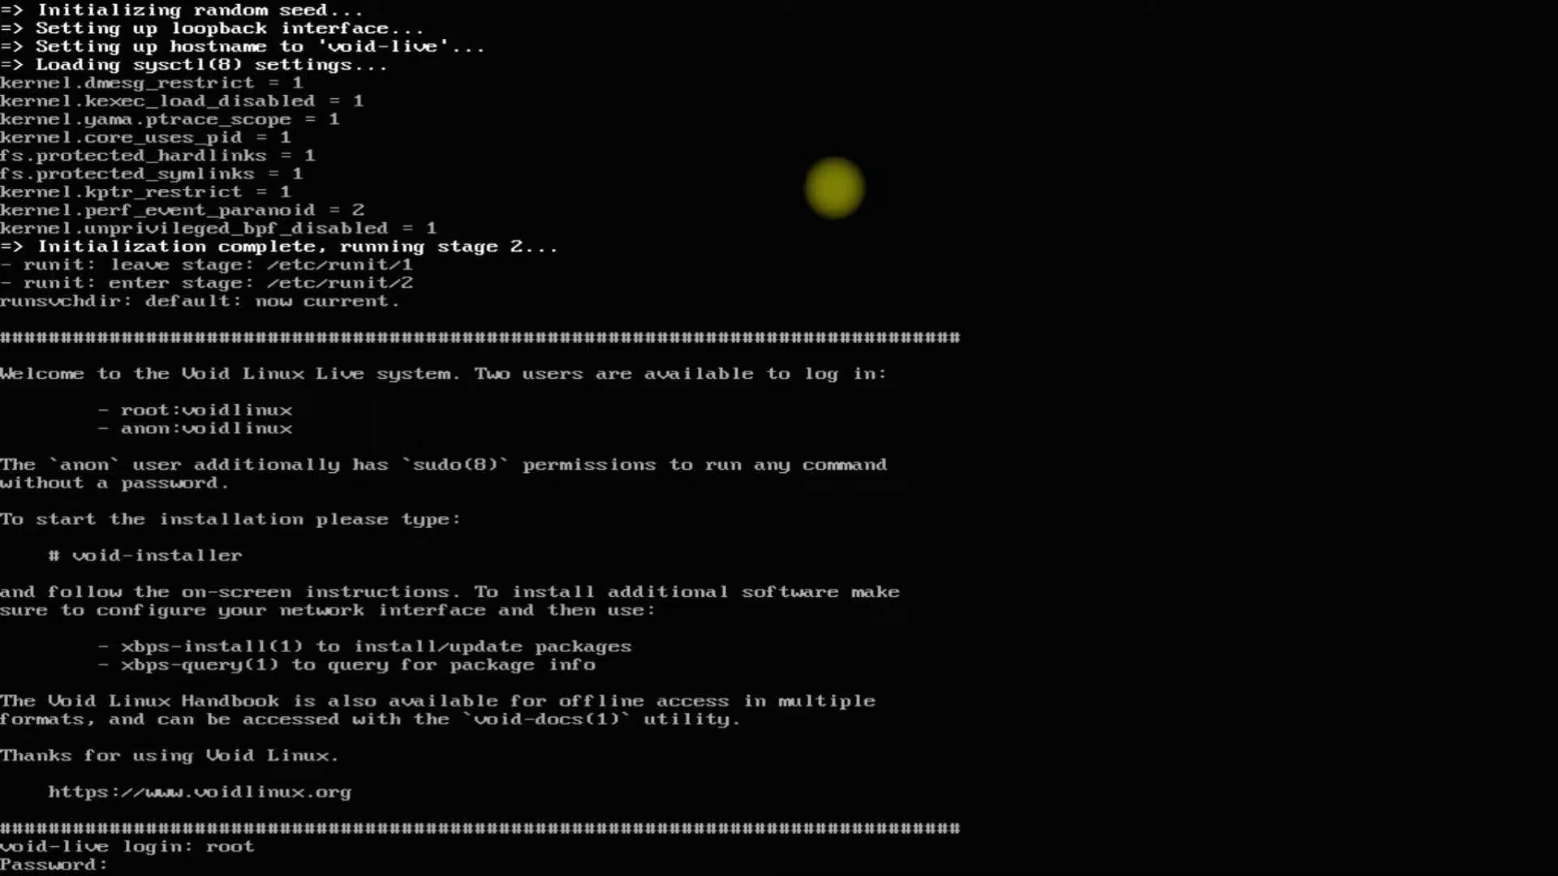
{"action": "key", "text": "Return"}
Clear the console screen and type the void-installer command.
{"action": "type", "text": "clear"}
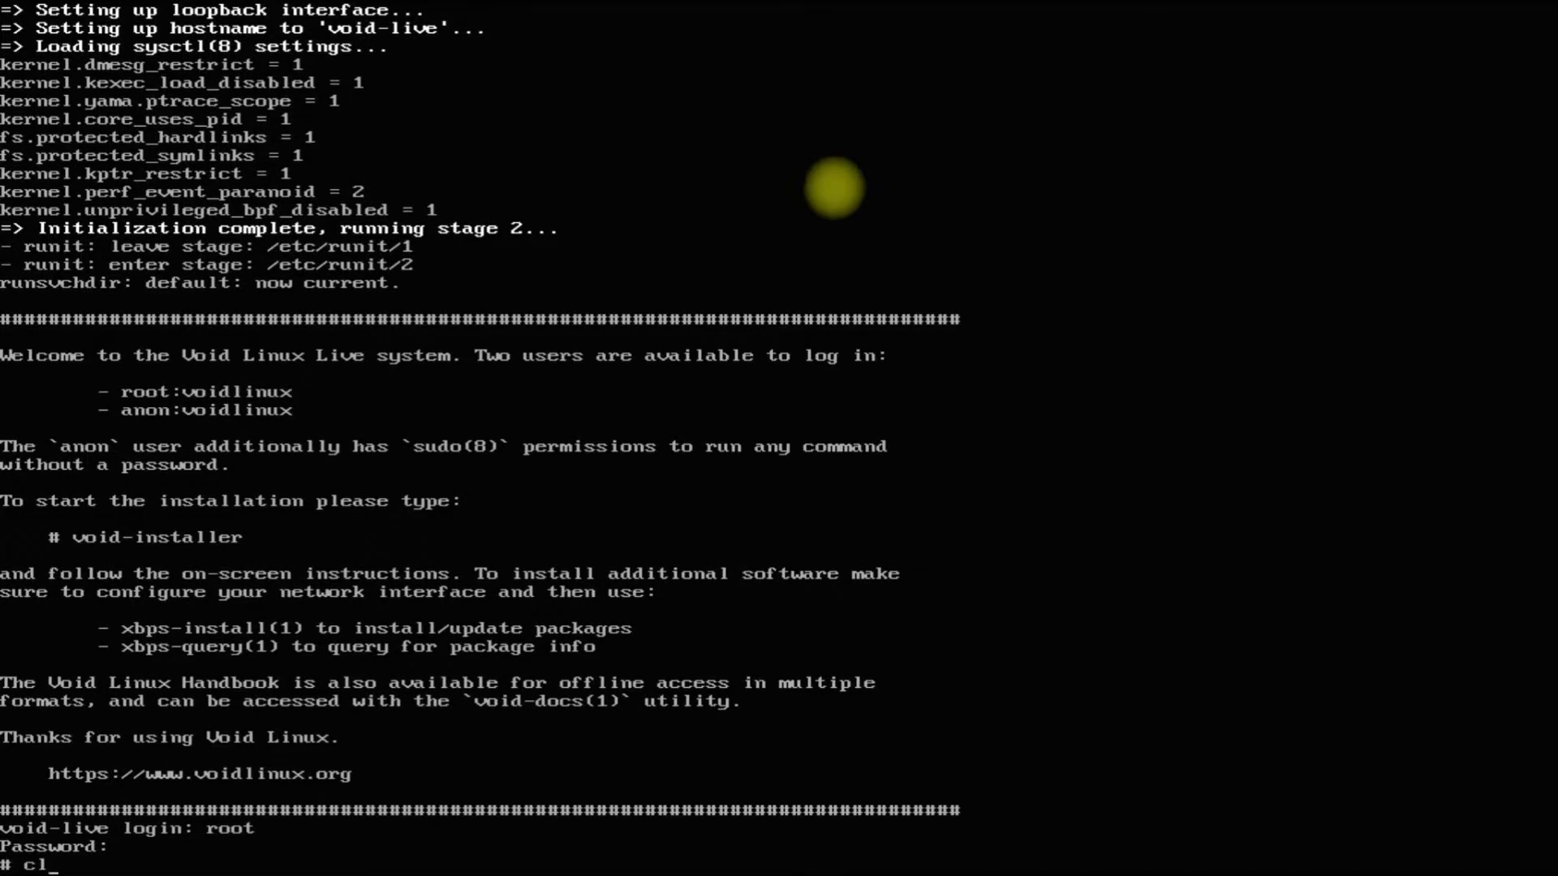
{"action": "key", "text": "Return"}
{"action": "type", "text": "voi"}
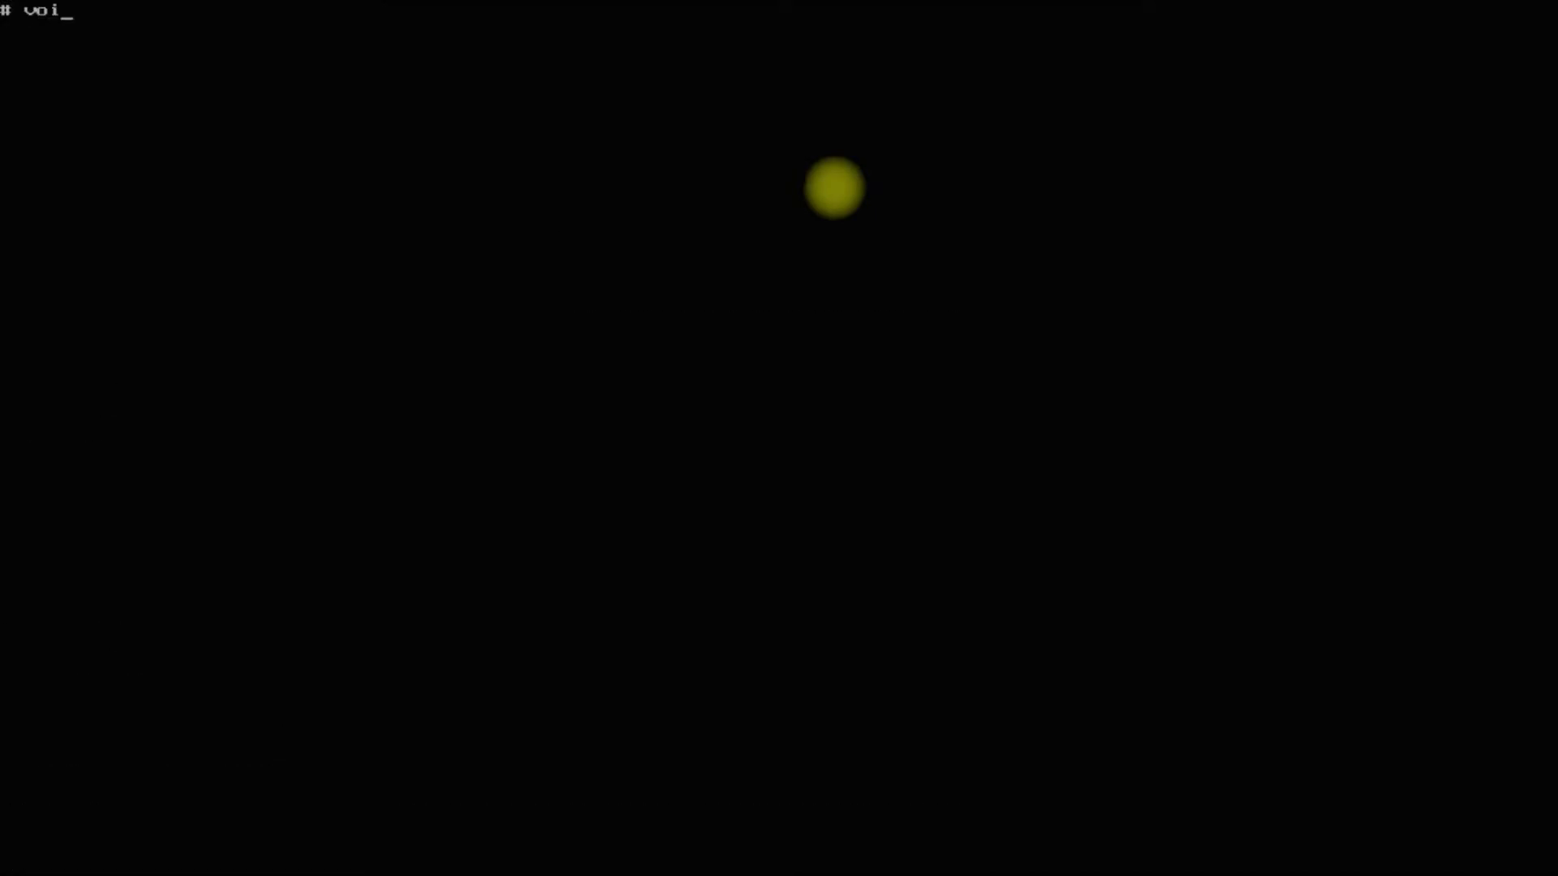
{"action": "type", "text": "d-installer"}
Launch void-installer and dismiss the 'Enter the void' welcome message.
{"action": "key", "text": "Return"}
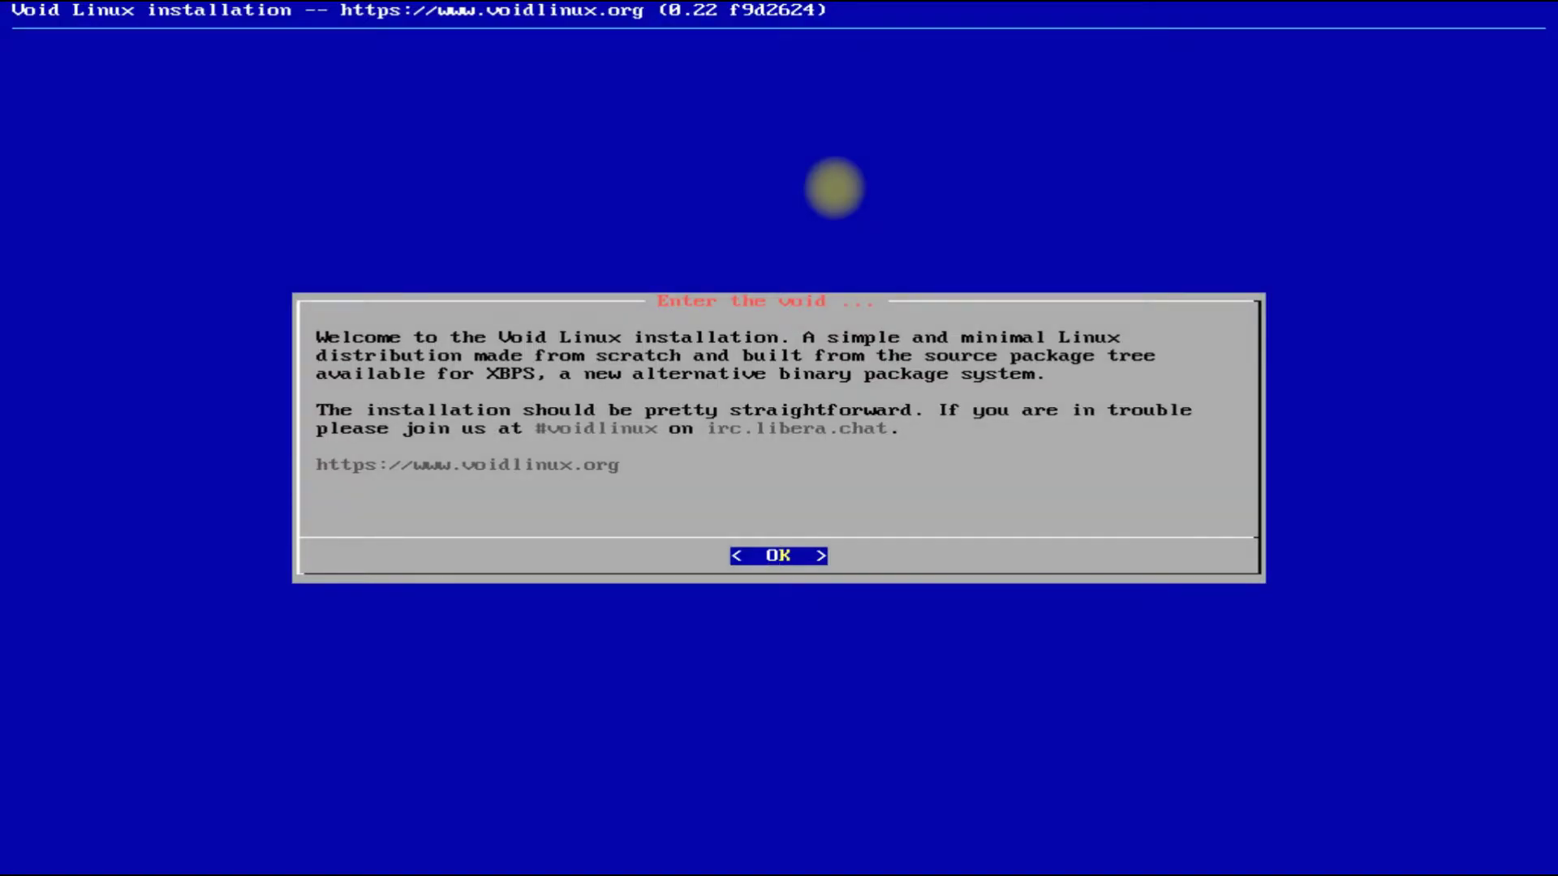
{"action": "key", "text": "Return"}
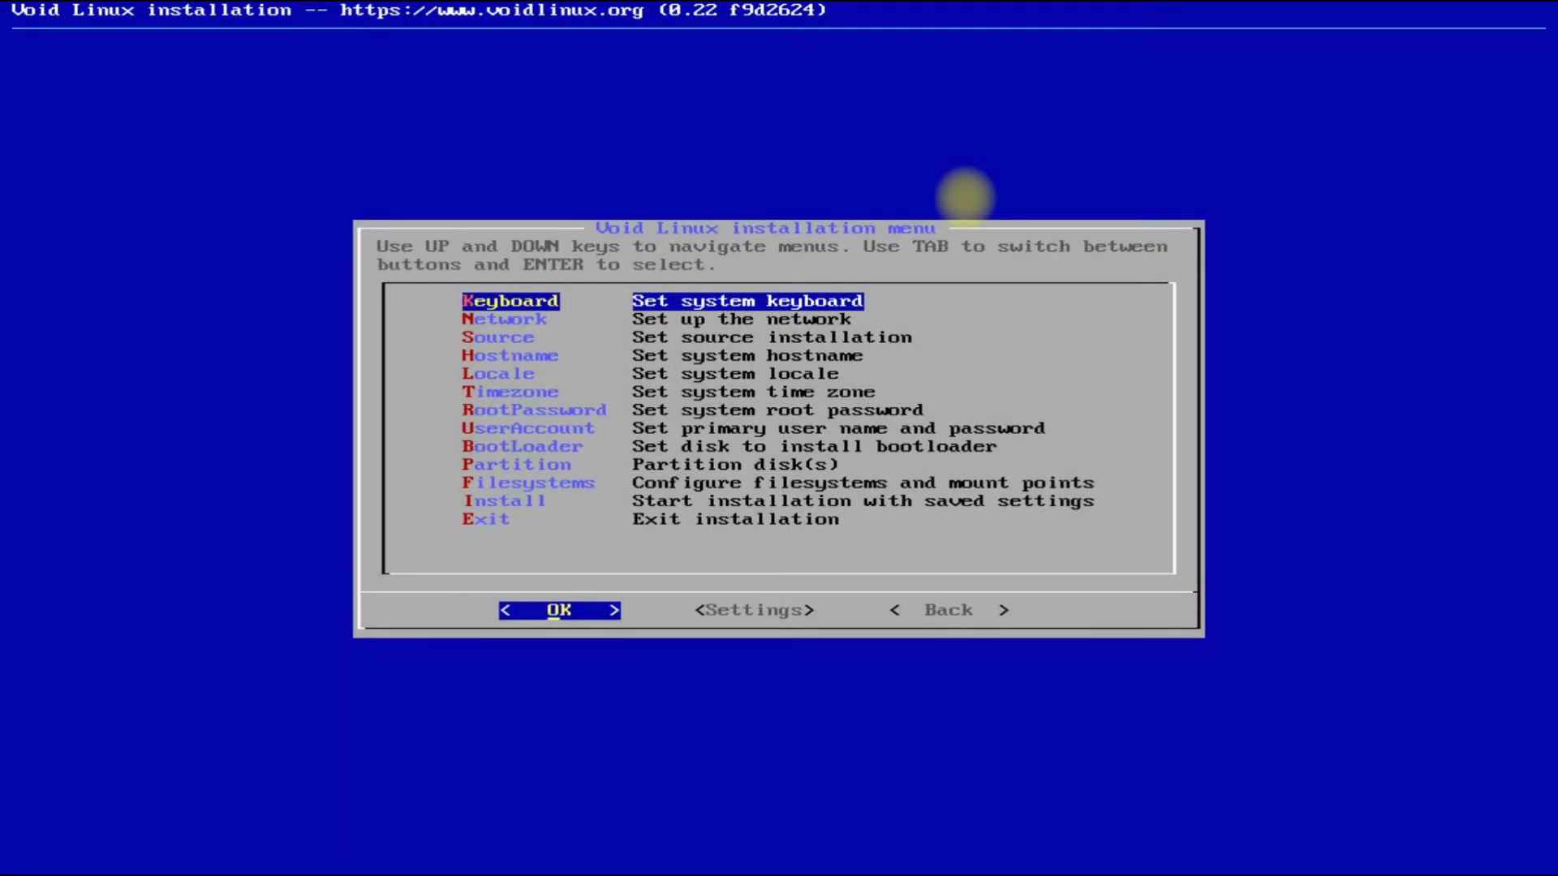
Set the keyboard layout to us and configure the network interface with DHCP.
{"action": "key", "text": "Return"}
{"action": "key", "text": "Down"}
{"action": "key", "text": "Down"}
{"action": "key", "text": "Down"}
{"action": "key", "text": "Down"}
{"action": "key", "text": "Down"}
{"action": "key", "text": "Down"}
{"action": "key", "text": "Down"}
{"action": "key", "text": "Down"}
{"action": "key", "text": "Down"}
{"action": "key", "text": "Down"}
{"action": "key", "text": "Down"}
{"action": "key", "text": "Down"}
{"action": "key", "text": "Down"}
{"action": "key", "text": "Down"}
{"action": "key", "text": "Down"}
{"action": "key", "text": "Down"}
{"action": "key", "text": "Down"}
{"action": "key", "text": "Down"}
{"action": "key", "text": "Down"}
{"action": "key", "text": "Down"}
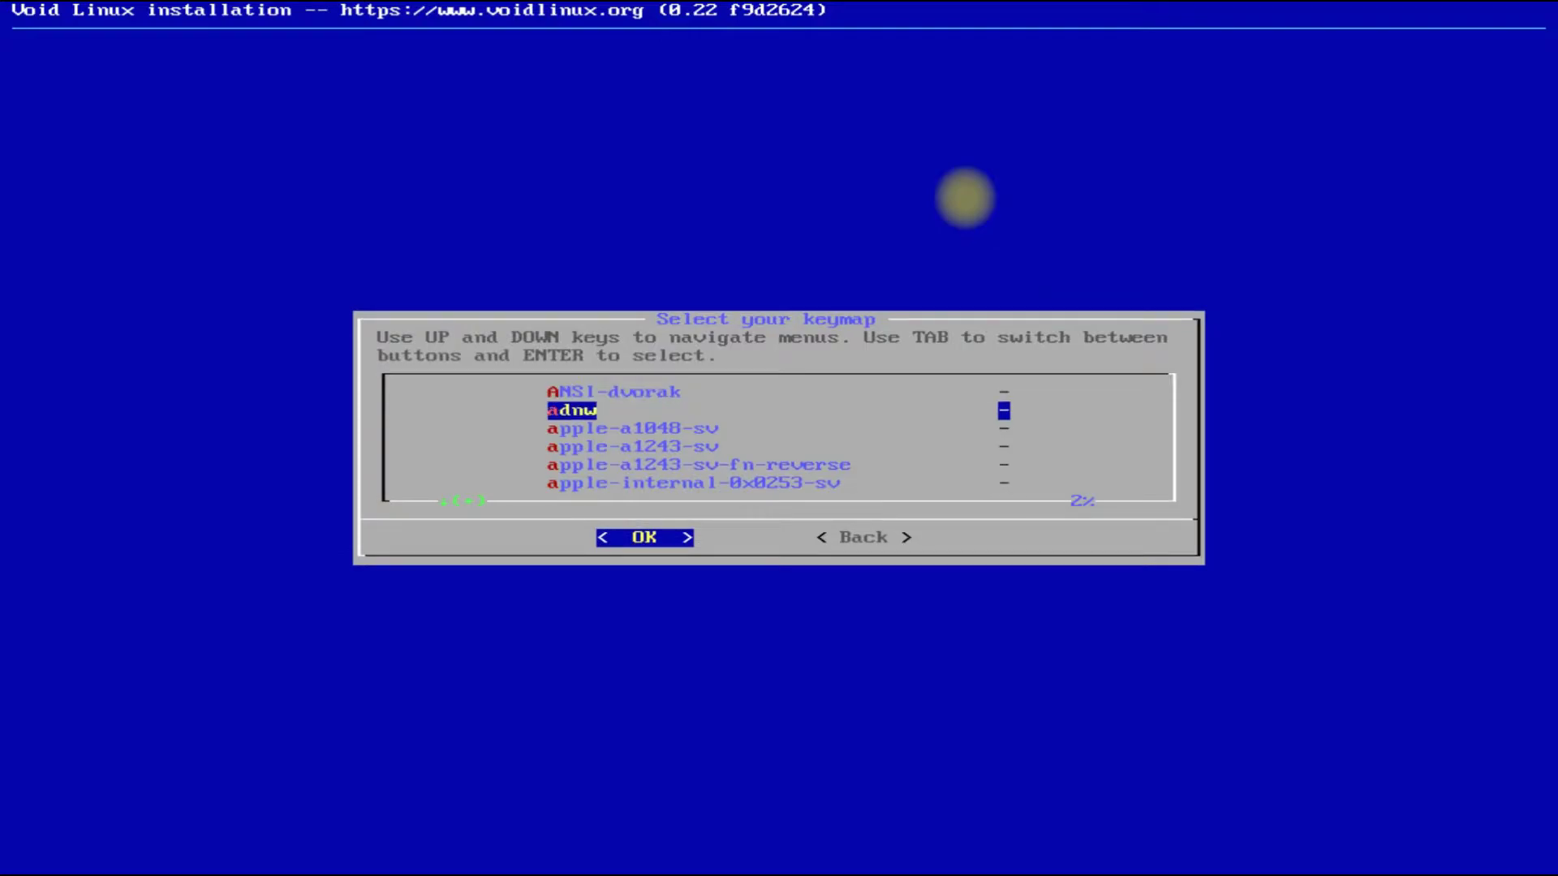
{"action": "key", "text": "Down"}
{"action": "key", "text": "Down"}
{"action": "key", "text": "Down"}
{"action": "key", "text": "Down"}
{"action": "key", "text": "Down"}
{"action": "key", "text": "Down"}
{"action": "key", "text": "Down"}
{"action": "key", "text": "Down"}
{"action": "key", "text": "Down"}
{"action": "key", "text": "Down"}
{"action": "key", "text": "Down"}
{"action": "key", "text": "Down"}
{"action": "key", "text": "Down"}
{"action": "key", "text": "Down"}
{"action": "key", "text": "Down"}
{"action": "key", "text": "Down"}
{"action": "key", "text": "Down"}
{"action": "key", "text": "Down"}
{"action": "key", "text": "Down"}
{"action": "key", "text": "Down"}
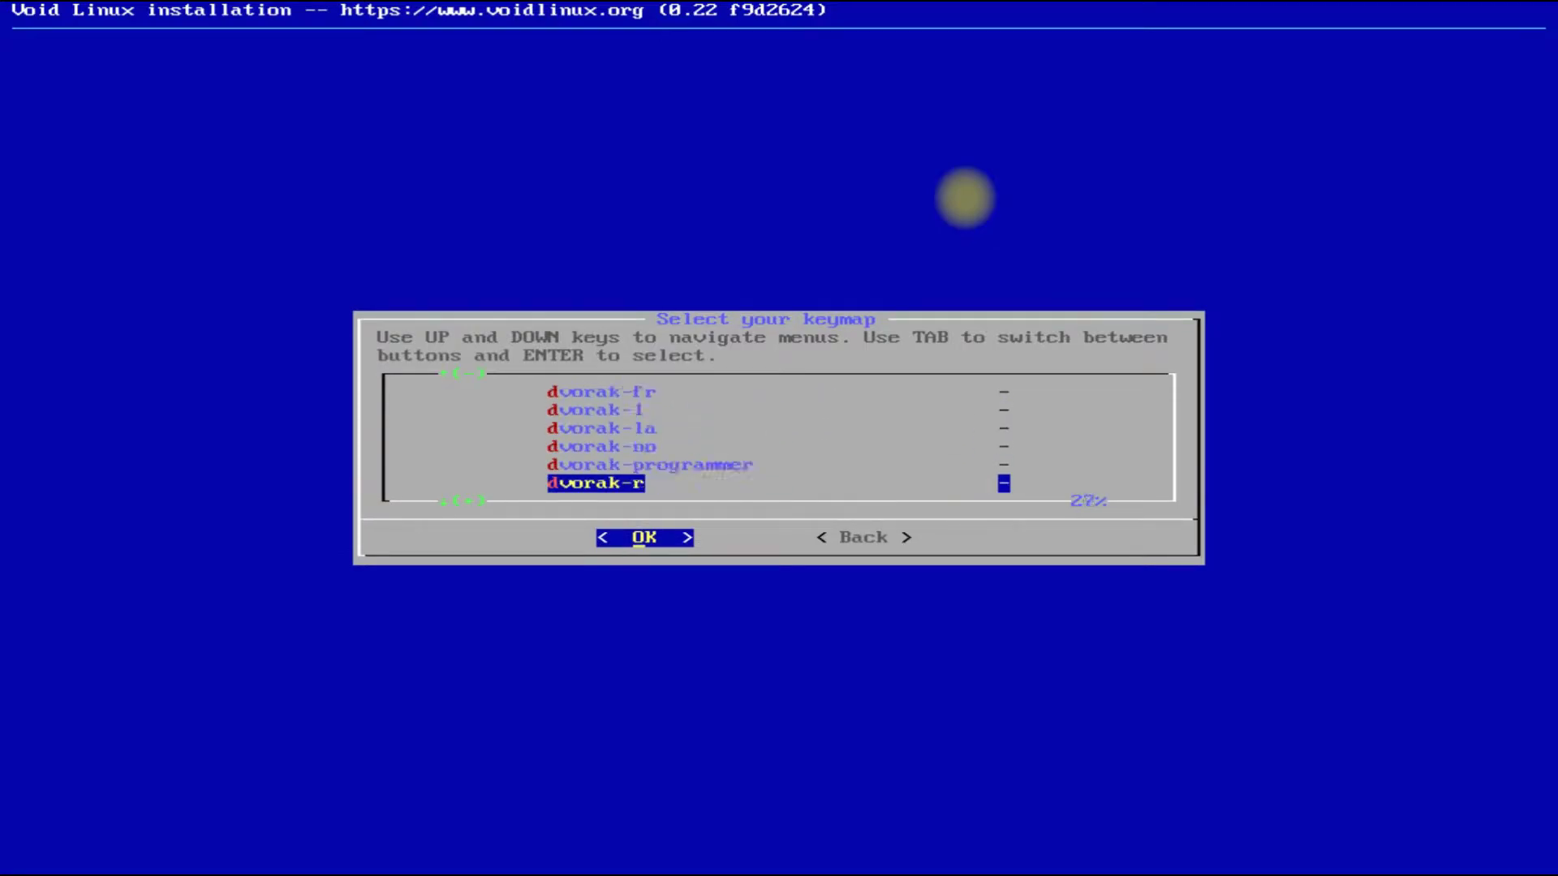
{"action": "key", "text": "Down"}
{"action": "key", "text": "Down"}
{"action": "key", "text": "Down"}
{"action": "key", "text": "Down"}
{"action": "key", "text": "Down"}
{"action": "key", "text": "Down"}
{"action": "key", "text": "Down"}
{"action": "key", "text": "Down"}
{"action": "key", "text": "Down"}
{"action": "key", "text": "Down"}
{"action": "key", "text": "Down"}
{"action": "key", "text": "Down"}
{"action": "key", "text": "Down"}
{"action": "key", "text": "Down"}
{"action": "key", "text": "Down"}
{"action": "key", "text": "Down"}
{"action": "key", "text": "Down"}
{"action": "key", "text": "Down"}
{"action": "key", "text": "Down"}
{"action": "key", "text": "Down"}
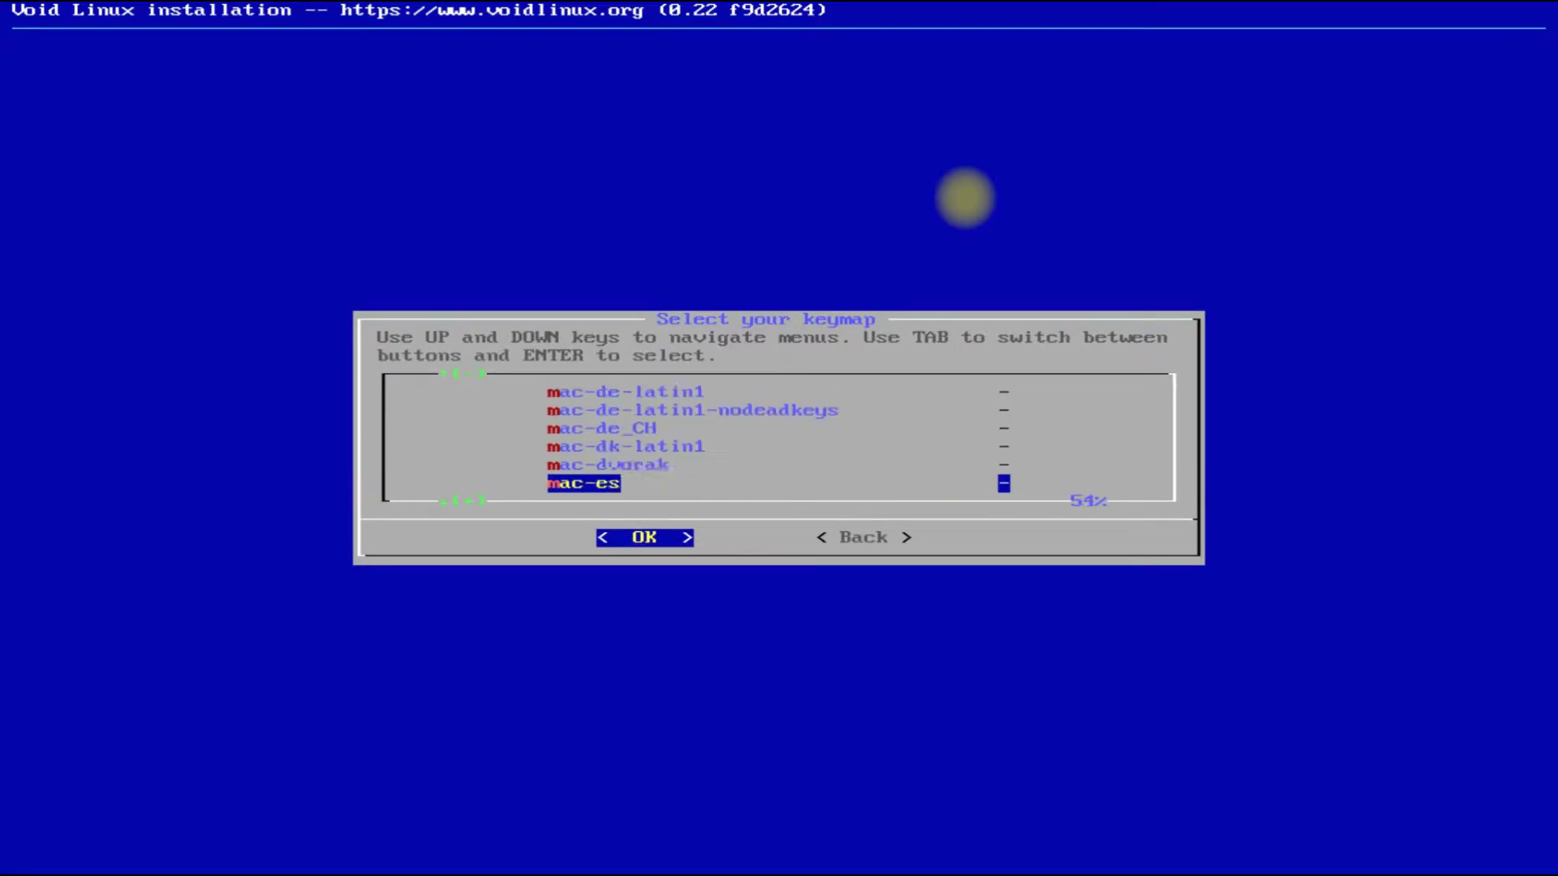
{"action": "key", "text": "Down"}
{"action": "key", "text": "Down"}
{"action": "key", "text": "Down"}
{"action": "key", "text": "Down"}
{"action": "key", "text": "Down"}
{"action": "key", "text": "Down"}
{"action": "key", "text": "Down"}
{"action": "key", "text": "Down"}
{"action": "key", "text": "Down"}
{"action": "key", "text": "Down"}
{"action": "key", "text": "Down"}
{"action": "key", "text": "Down"}
{"action": "key", "text": "Down"}
{"action": "key", "text": "Down"}
{"action": "key", "text": "Down"}
{"action": "key", "text": "Down"}
{"action": "key", "text": "Down"}
{"action": "key", "text": "Down"}
{"action": "key", "text": "Down"}
{"action": "key", "text": "Down"}
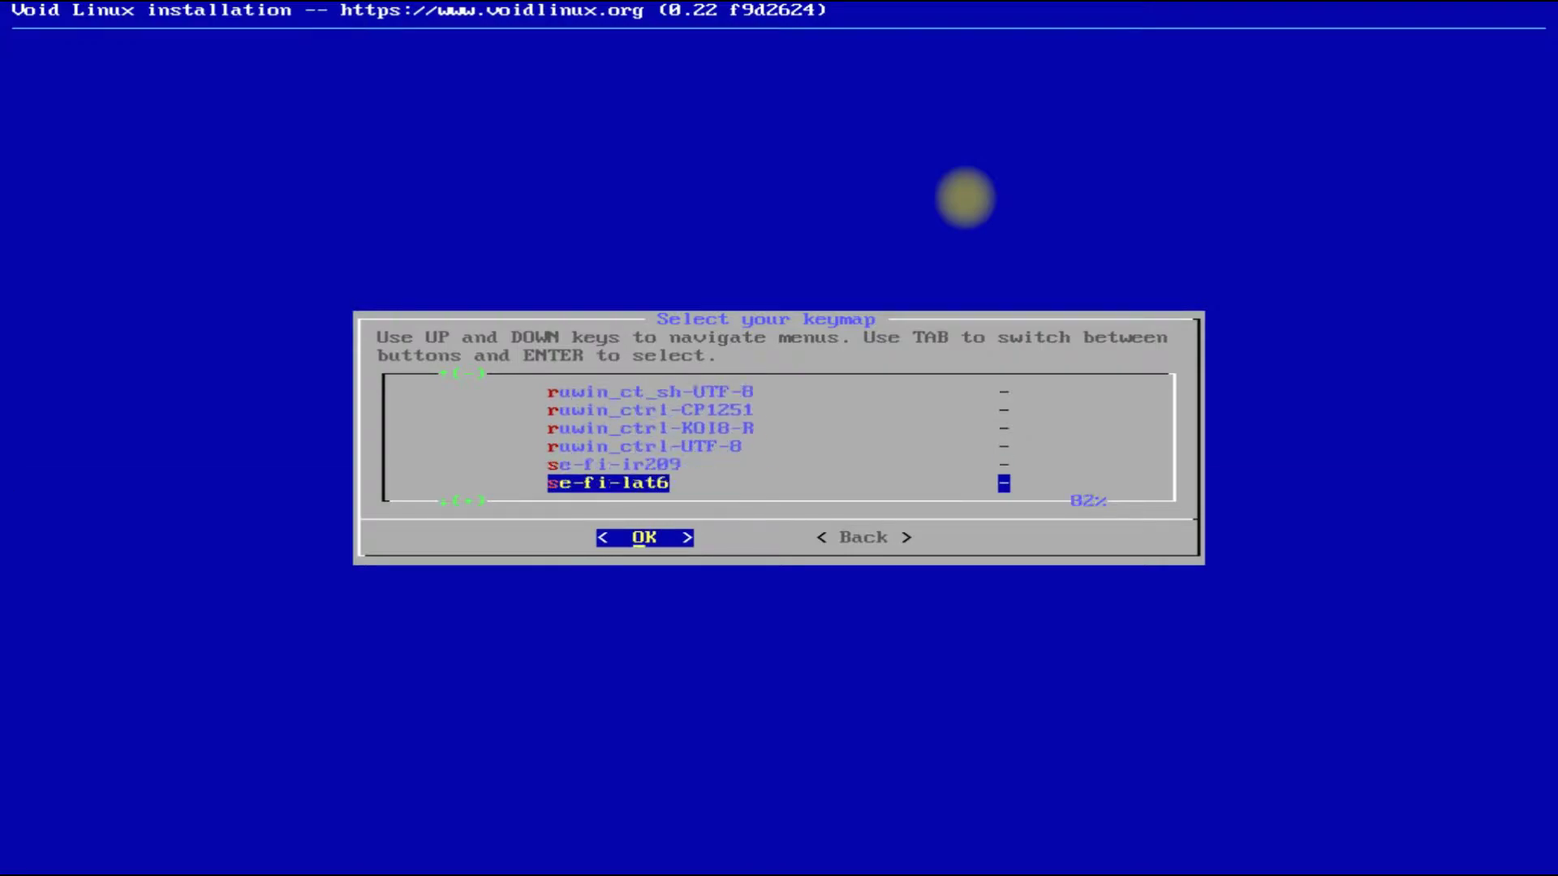
{"action": "key", "text": "Down"}
{"action": "key", "text": "Down"}
{"action": "key", "text": "Down"}
{"action": "key", "text": "Down"}
{"action": "key", "text": "Down"}
{"action": "key", "text": "Down"}
{"action": "key", "text": "Down"}
{"action": "key", "text": "Down"}
{"action": "key", "text": "Down"}
{"action": "key", "text": "Up"}
{"action": "key", "text": "Up"}
{"action": "key", "text": "Up"}
{"action": "key", "text": "Up"}
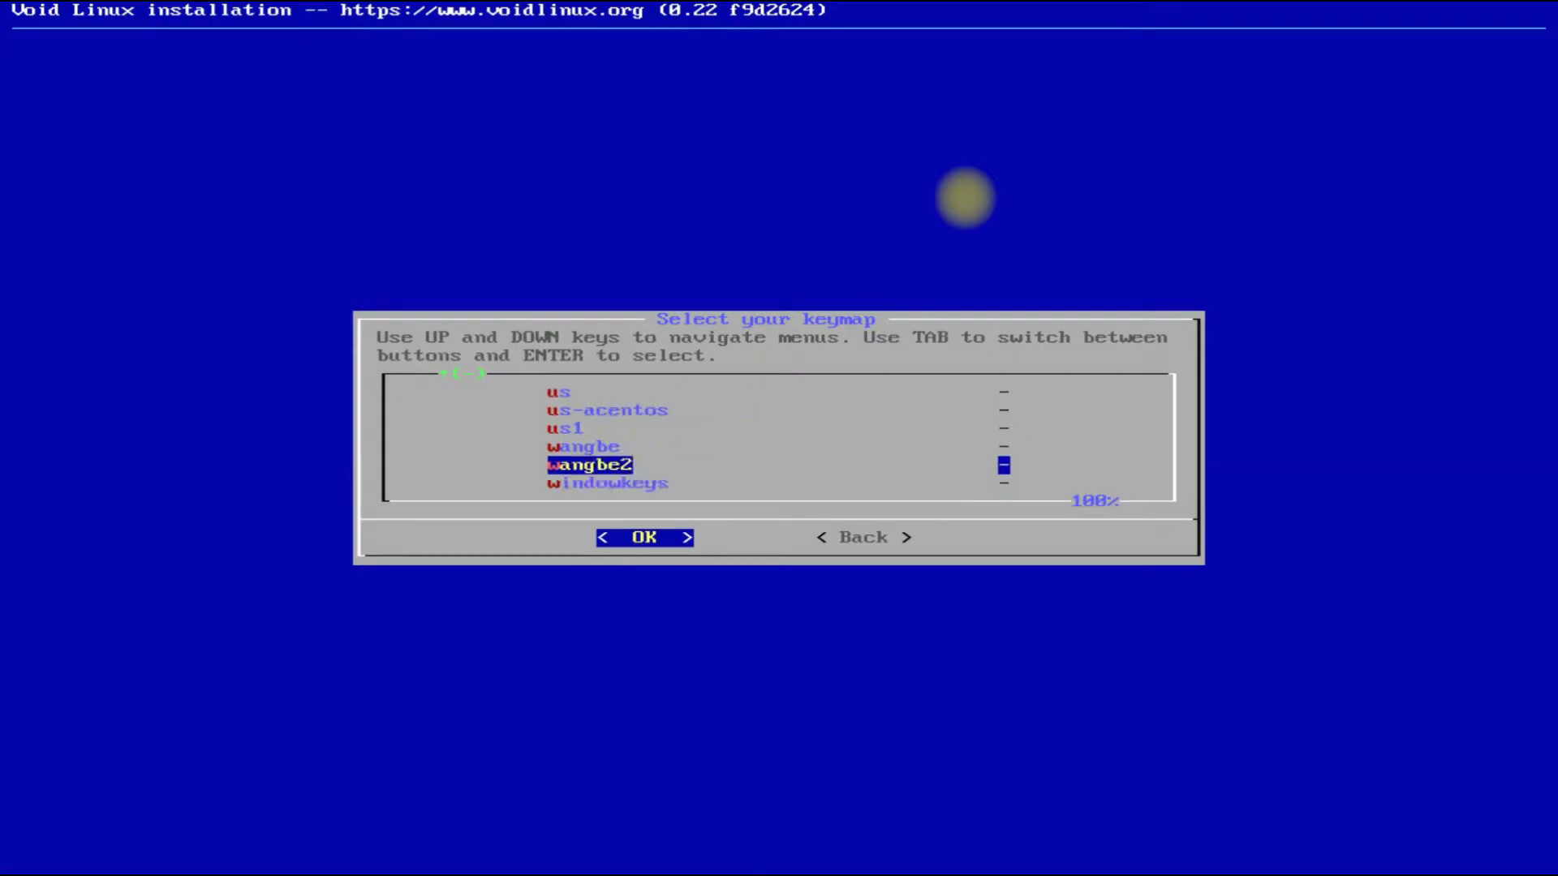
{"action": "key", "text": "Up"}
{"action": "key", "text": "Return"}
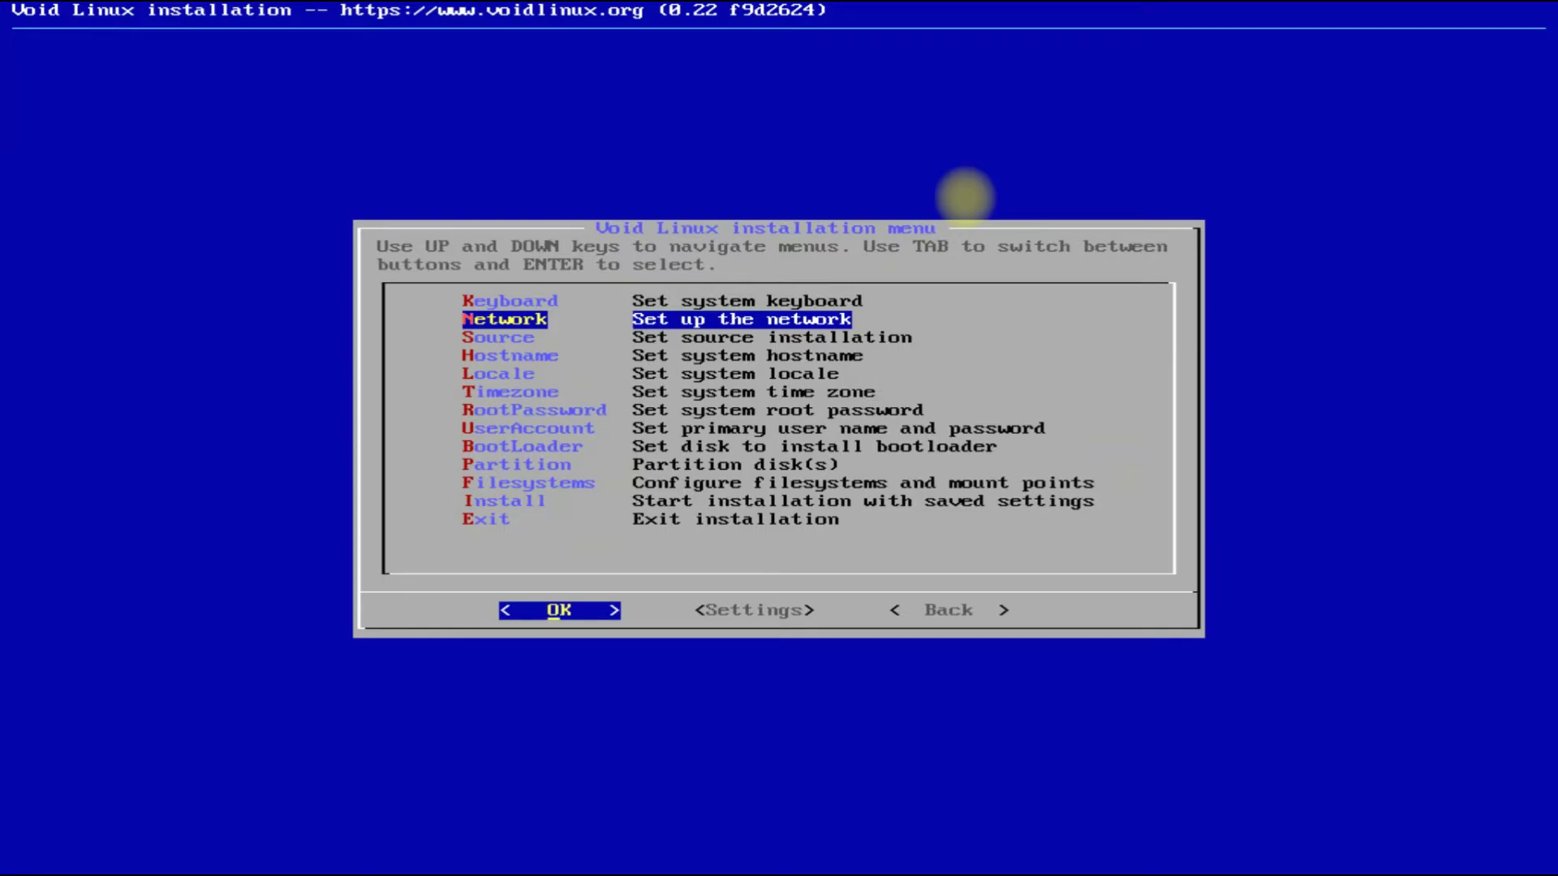
{"action": "key", "text": "Return"}
{"action": "key", "text": "Return"}
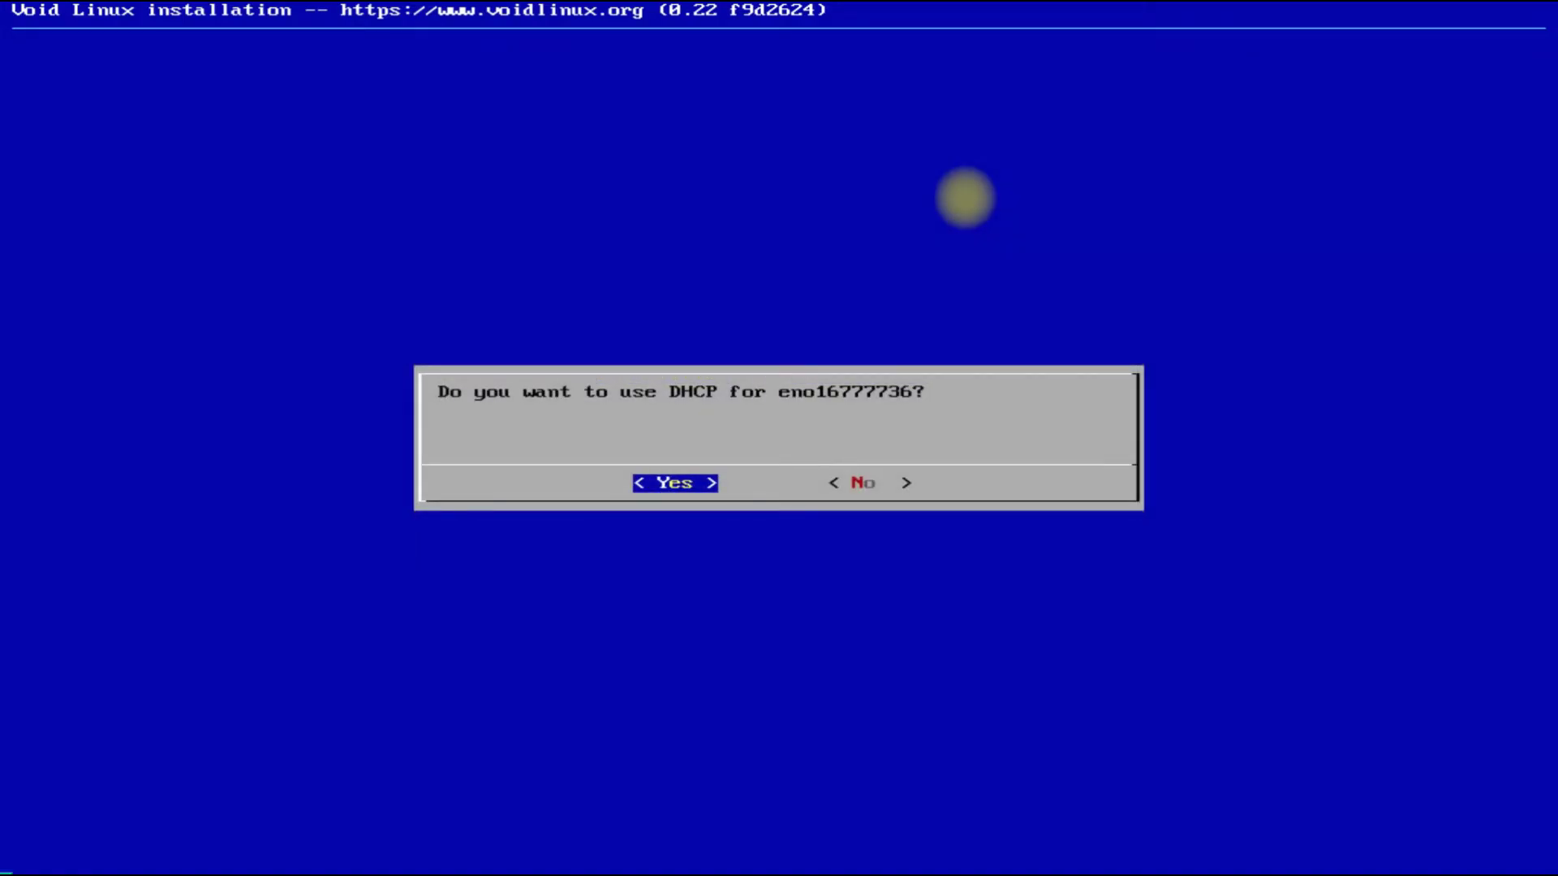
{"action": "key", "text": "Return"}
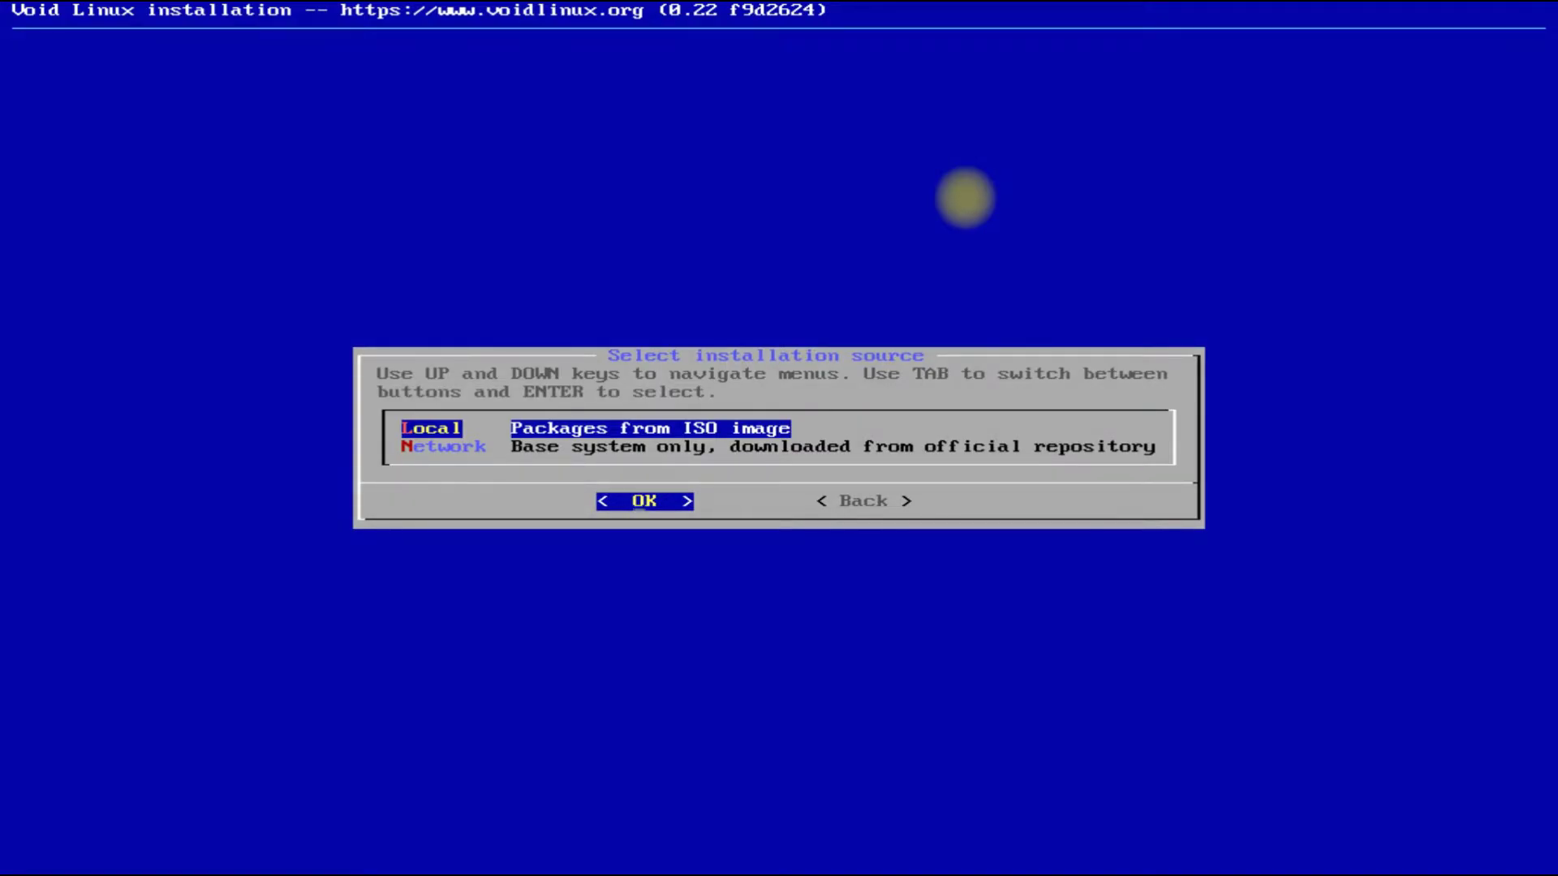
Choose Local ISO packages as the installation source and set the hostname to void-linux.
{"action": "key", "text": "Down"}
{"action": "key", "text": "Up"}
{"action": "key", "text": "Return"}
{"action": "key", "text": "Return"}
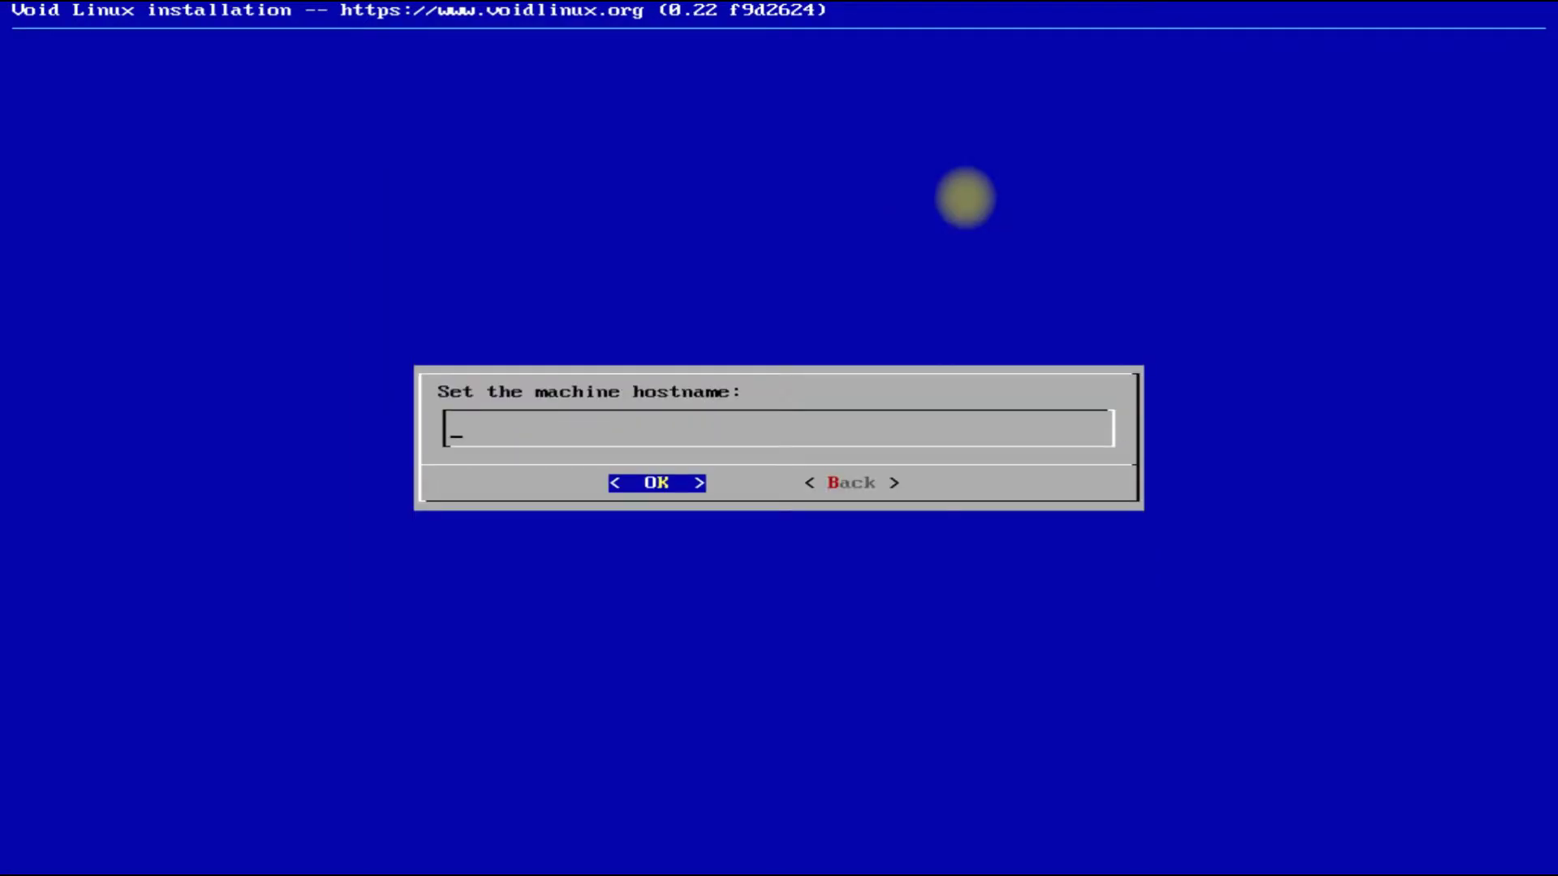
{"action": "type", "text": "void-linux"}
{"action": "key", "text": "Return"}
{"action": "key", "text": "Return"}
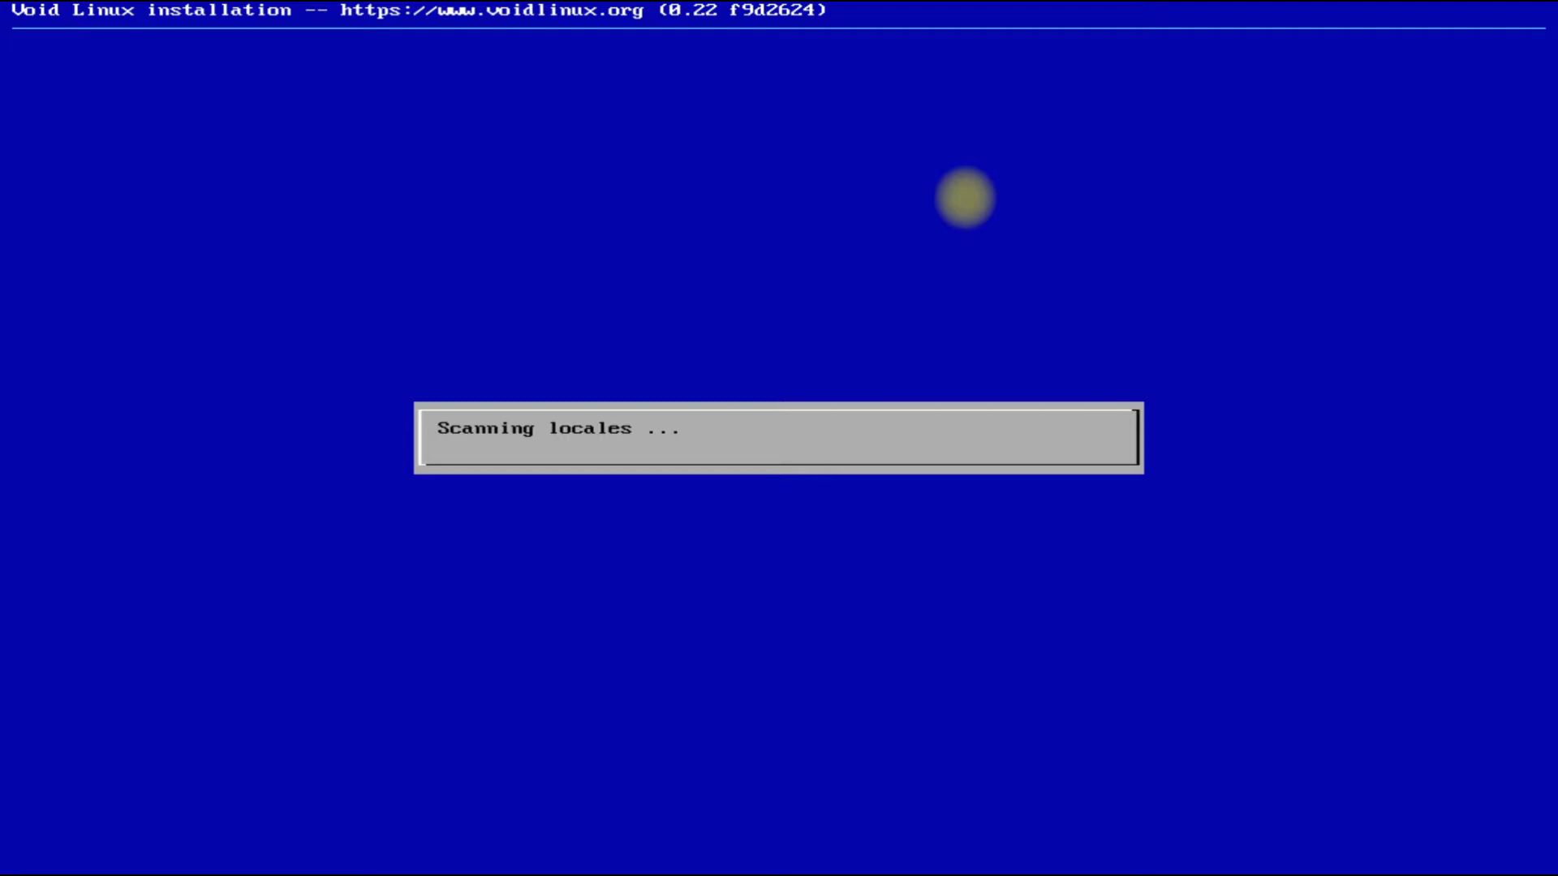
Set the system locale to English (United States) UTF-8.
{"action": "key", "text": "Down"}
{"action": "key", "text": "Down"}
{"action": "key", "text": "Down"}
{"action": "key", "text": "Down"}
{"action": "key", "text": "Down"}
{"action": "key", "text": "Down"}
{"action": "key", "text": "Down"}
{"action": "key", "text": "Down"}
{"action": "key", "text": "Down"}
{"action": "key", "text": "Down"}
{"action": "key", "text": "Down"}
{"action": "key", "text": "Down"}
{"action": "key", "text": "Down"}
{"action": "key", "text": "Down"}
{"action": "key", "text": "Down"}
{"action": "key", "text": "Down"}
{"action": "key", "text": "Down"}
{"action": "key", "text": "Down"}
{"action": "key", "text": "Down"}
{"action": "key", "text": "Down"}
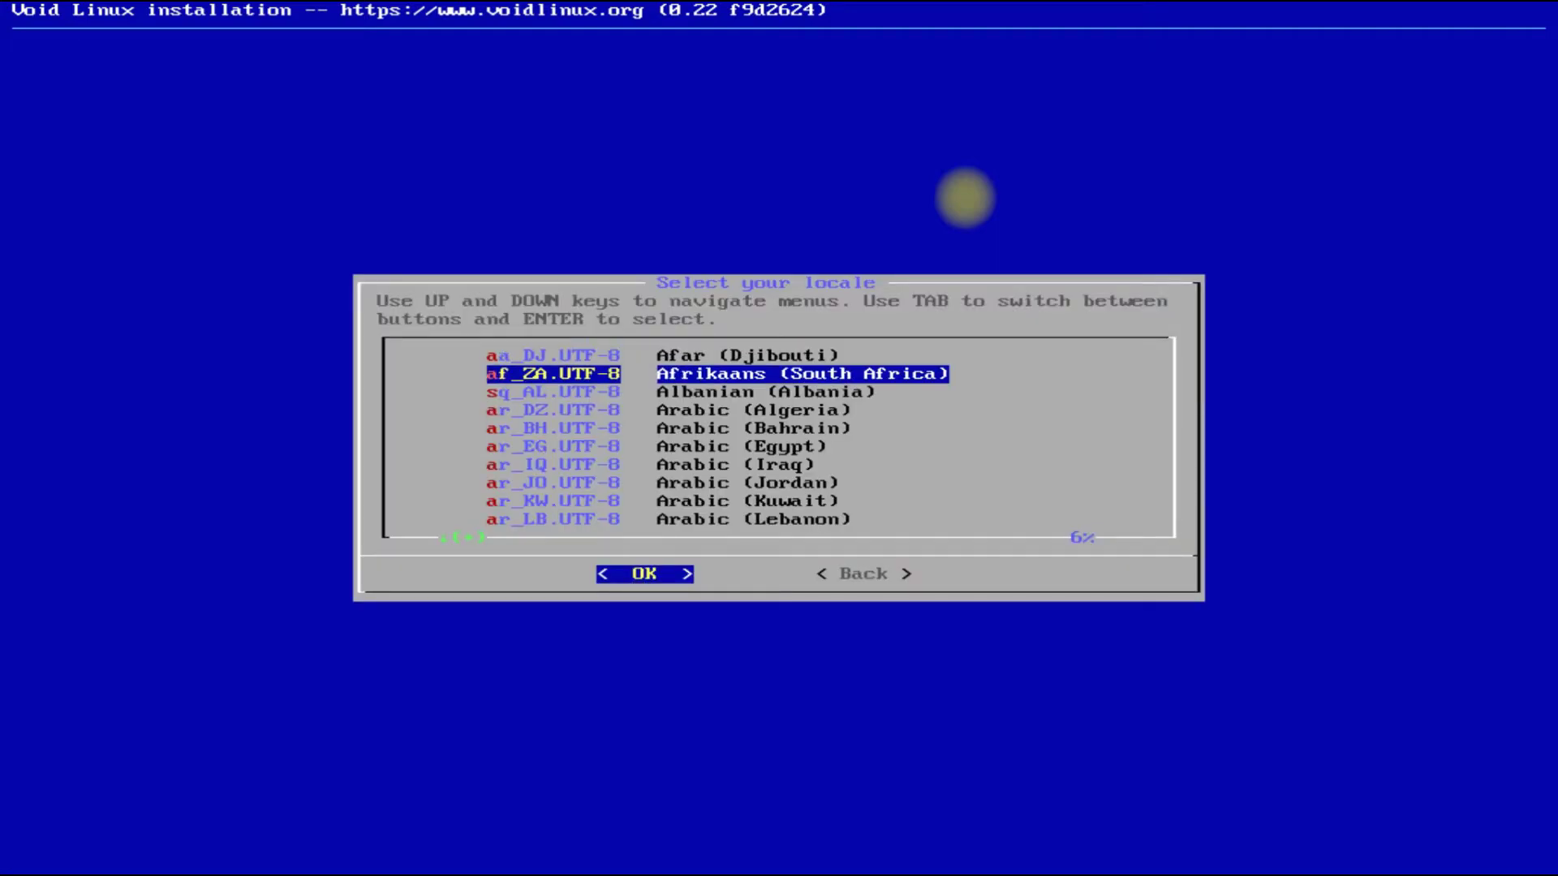
{"action": "key", "text": "Down"}
{"action": "key", "text": "Down"}
{"action": "key", "text": "Down"}
{"action": "key", "text": "Down"}
{"action": "key", "text": "Down"}
{"action": "key", "text": "Down"}
{"action": "key", "text": "Down"}
{"action": "key", "text": "Down"}
{"action": "key", "text": "Down"}
{"action": "key", "text": "Down"}
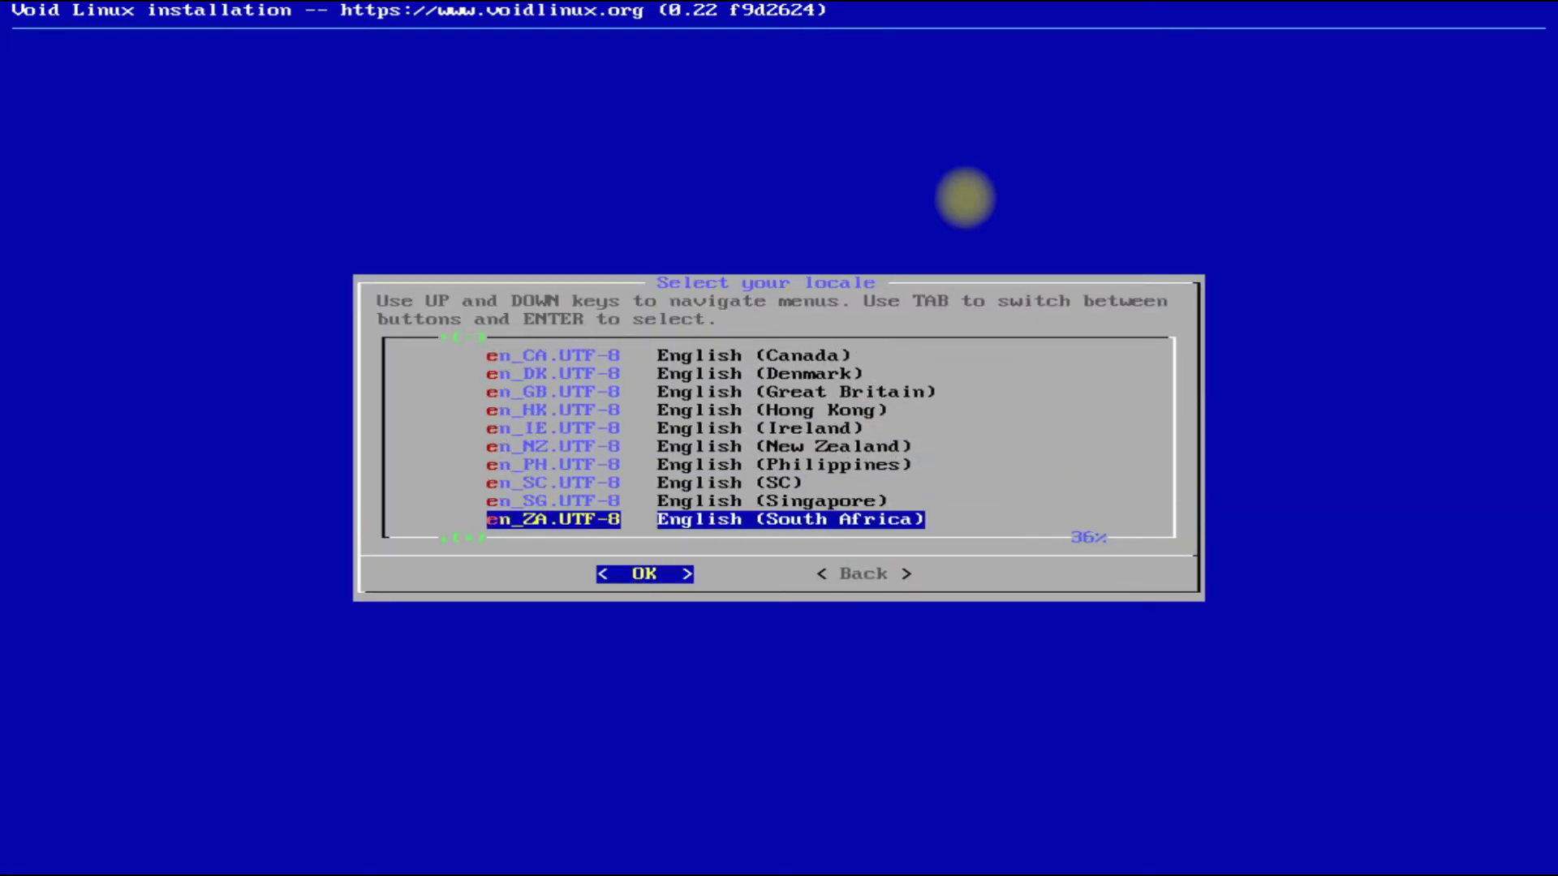
{"action": "key", "text": "Up"}
{"action": "key", "text": "Up"}
{"action": "key", "text": "Down"}
{"action": "key", "text": "Down"}
{"action": "key", "text": "Down"}
{"action": "key", "text": "Down"}
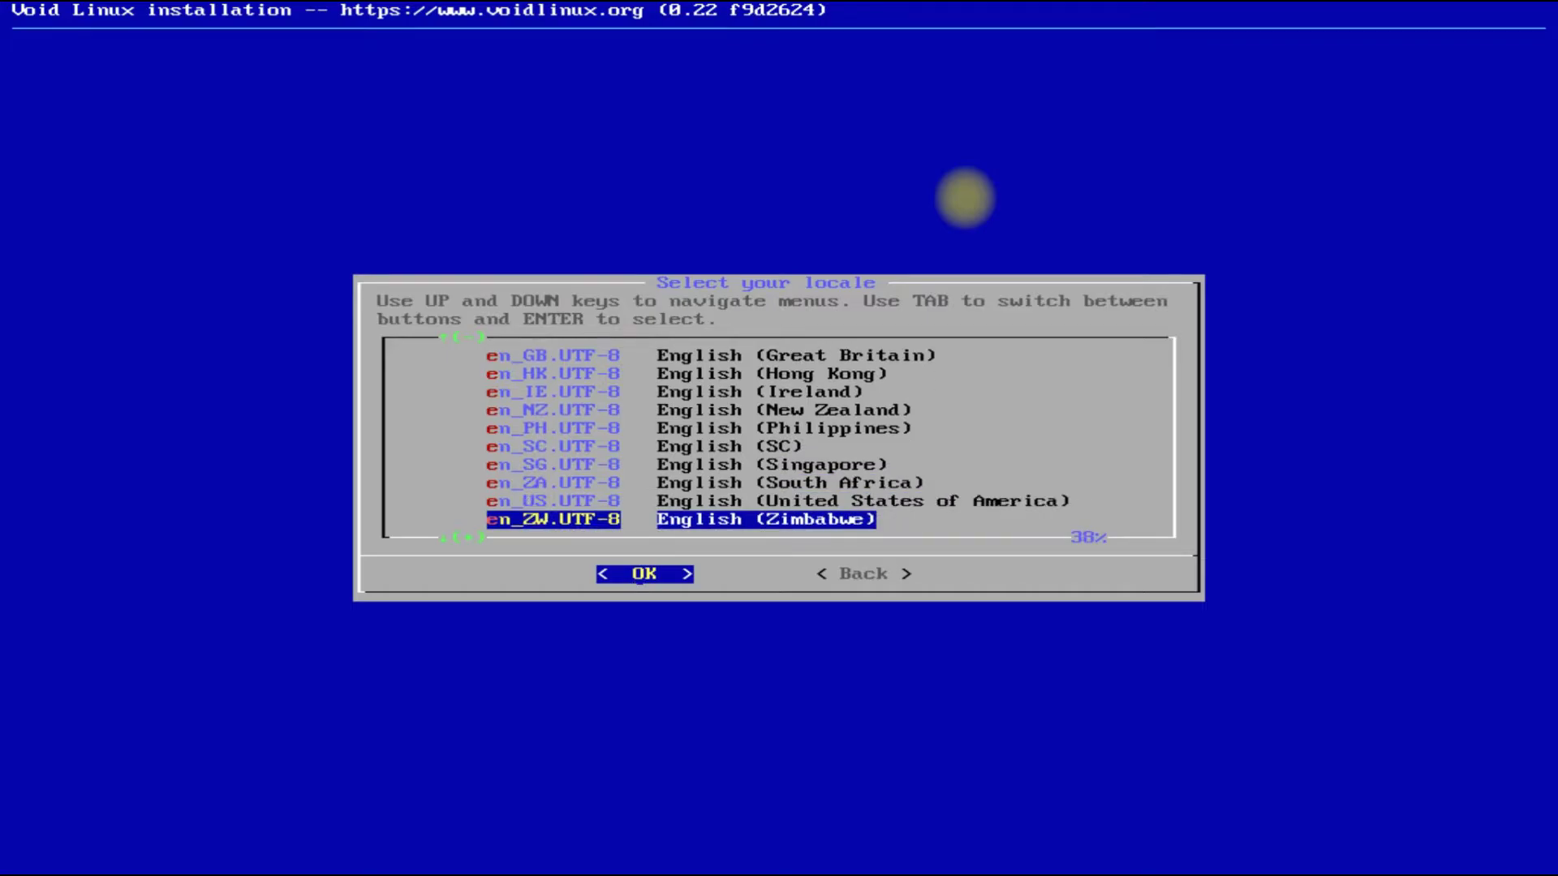
{"action": "key", "text": "Return"}
Set the time zone to America/Chicago.
{"action": "key", "text": "Return"}
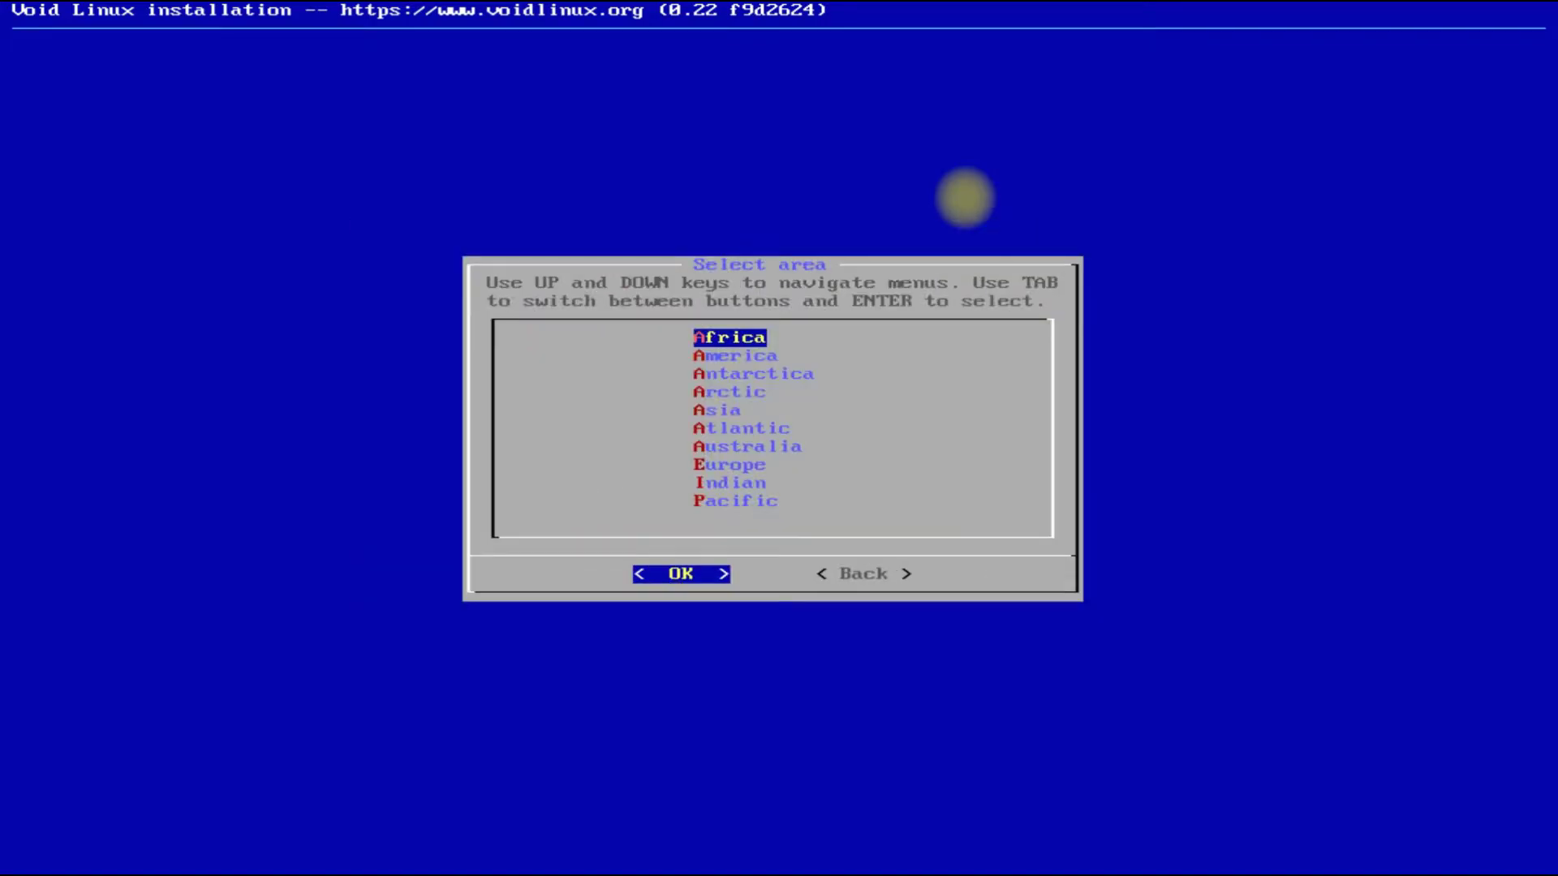
{"action": "key", "text": "Down"}
{"action": "key", "text": "Return"}
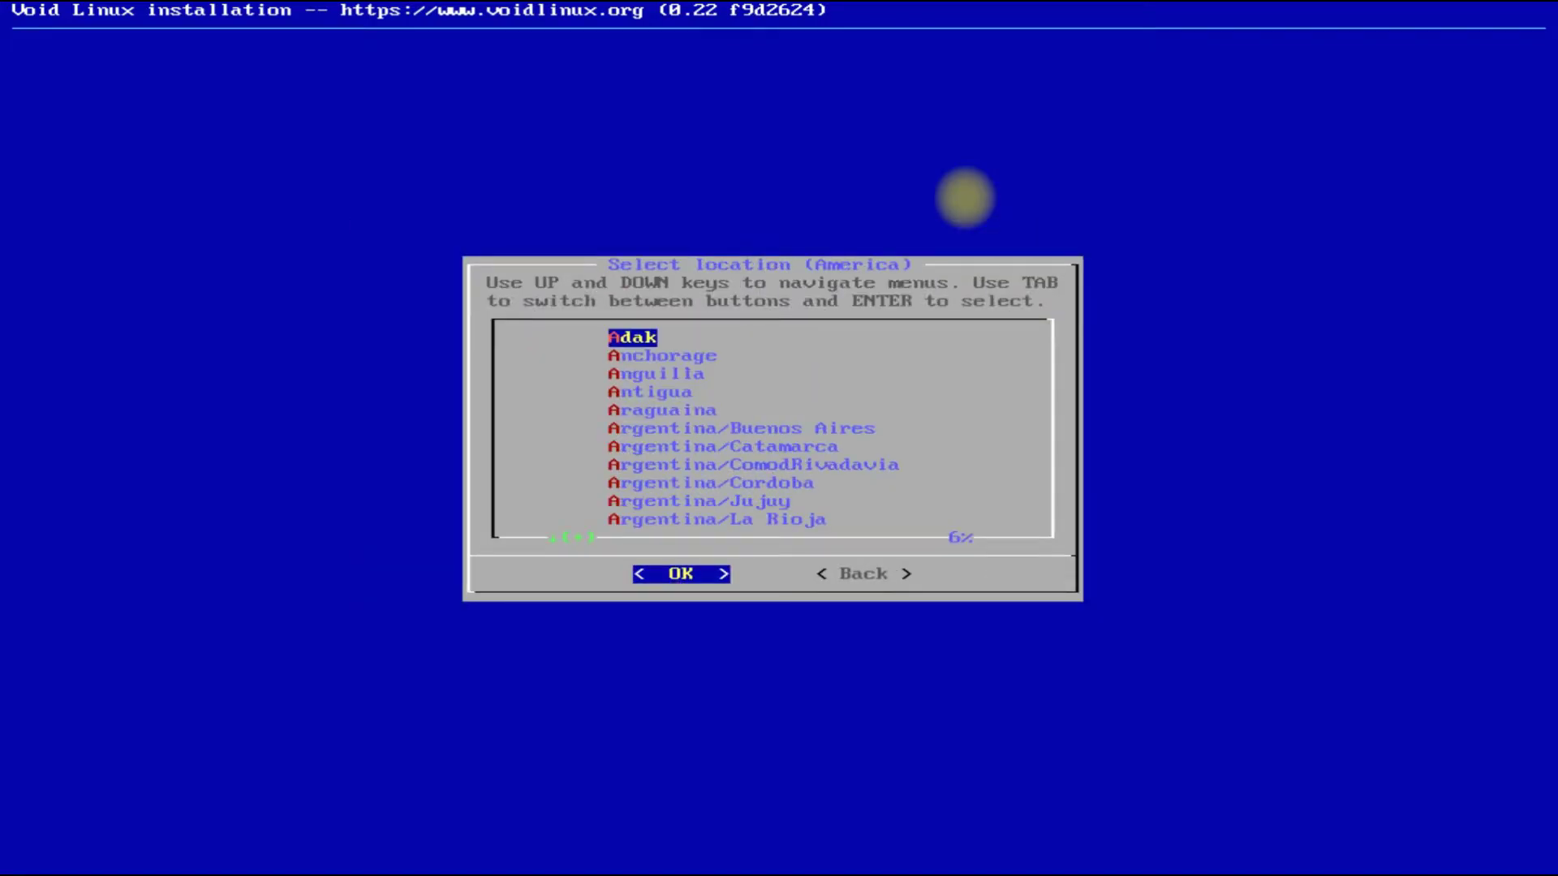
{"action": "key", "text": "Down"}
{"action": "key", "text": "Down"}
{"action": "key", "text": "Down"}
{"action": "key", "text": "Down"}
{"action": "key", "text": "Down"}
{"action": "key", "text": "Down"}
{"action": "key", "text": "Down"}
{"action": "key", "text": "Down"}
{"action": "key", "text": "Down"}
{"action": "key", "text": "Down"}
{"action": "key", "text": "Down"}
{"action": "key", "text": "Down"}
{"action": "key", "text": "Down"}
{"action": "key", "text": "Down"}
{"action": "key", "text": "Down"}
{"action": "key", "text": "Down"}
{"action": "key", "text": "Down"}
{"action": "key", "text": "Down"}
{"action": "key", "text": "Down"}
{"action": "key", "text": "Down"}
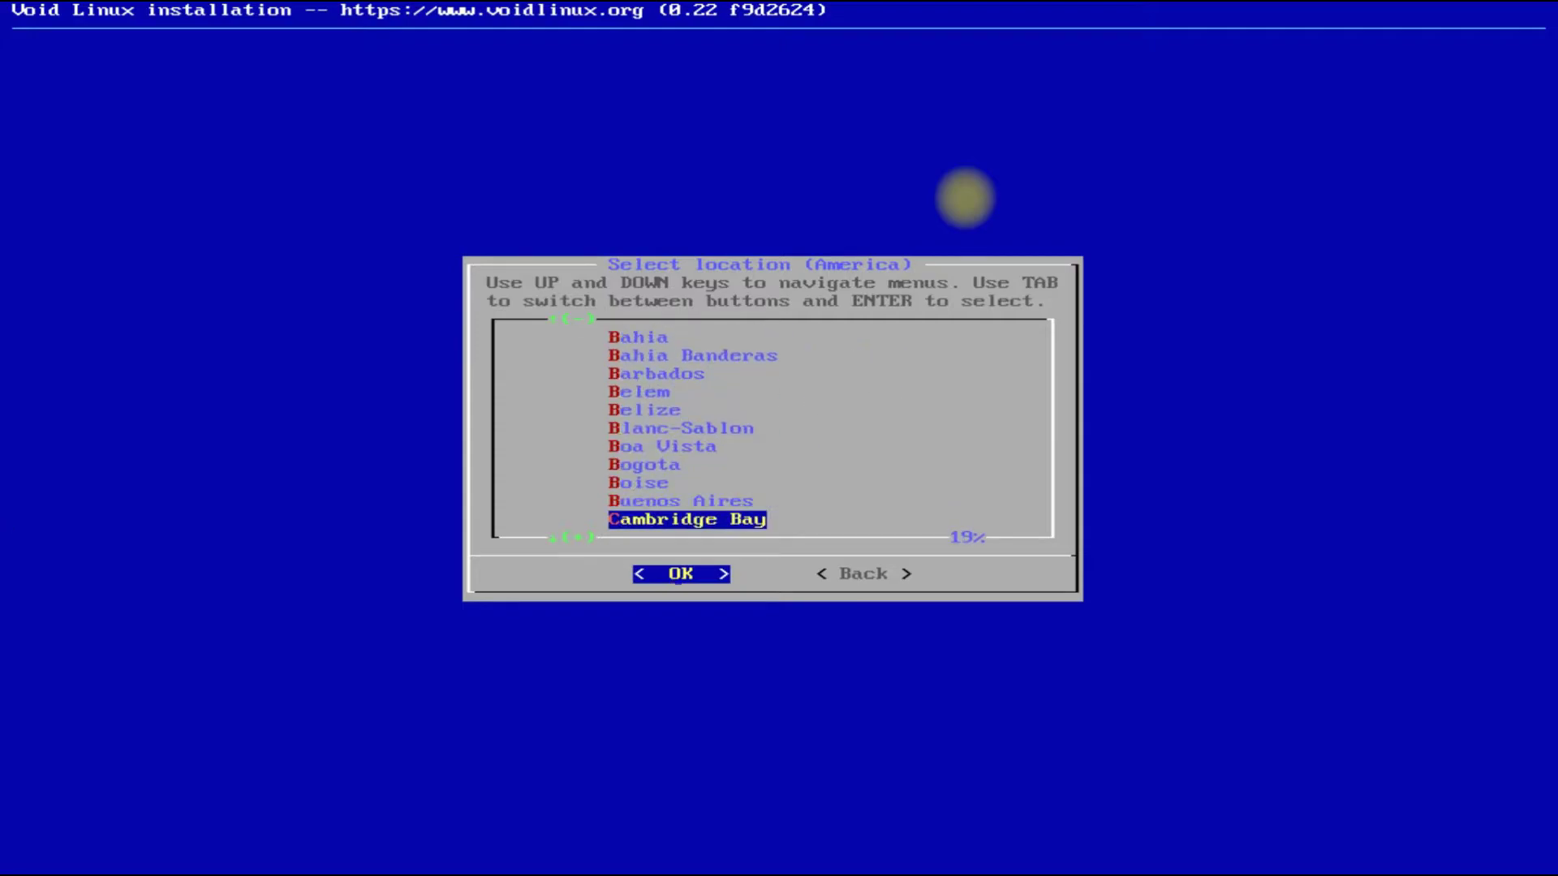
{"action": "key", "text": "Down"}
{"action": "key", "text": "Down"}
{"action": "key", "text": "Down"}
{"action": "key", "text": "Down"}
{"action": "key", "text": "Down"}
{"action": "key", "text": "Down"}
{"action": "key", "text": "Down"}
{"action": "key", "text": "Return"}
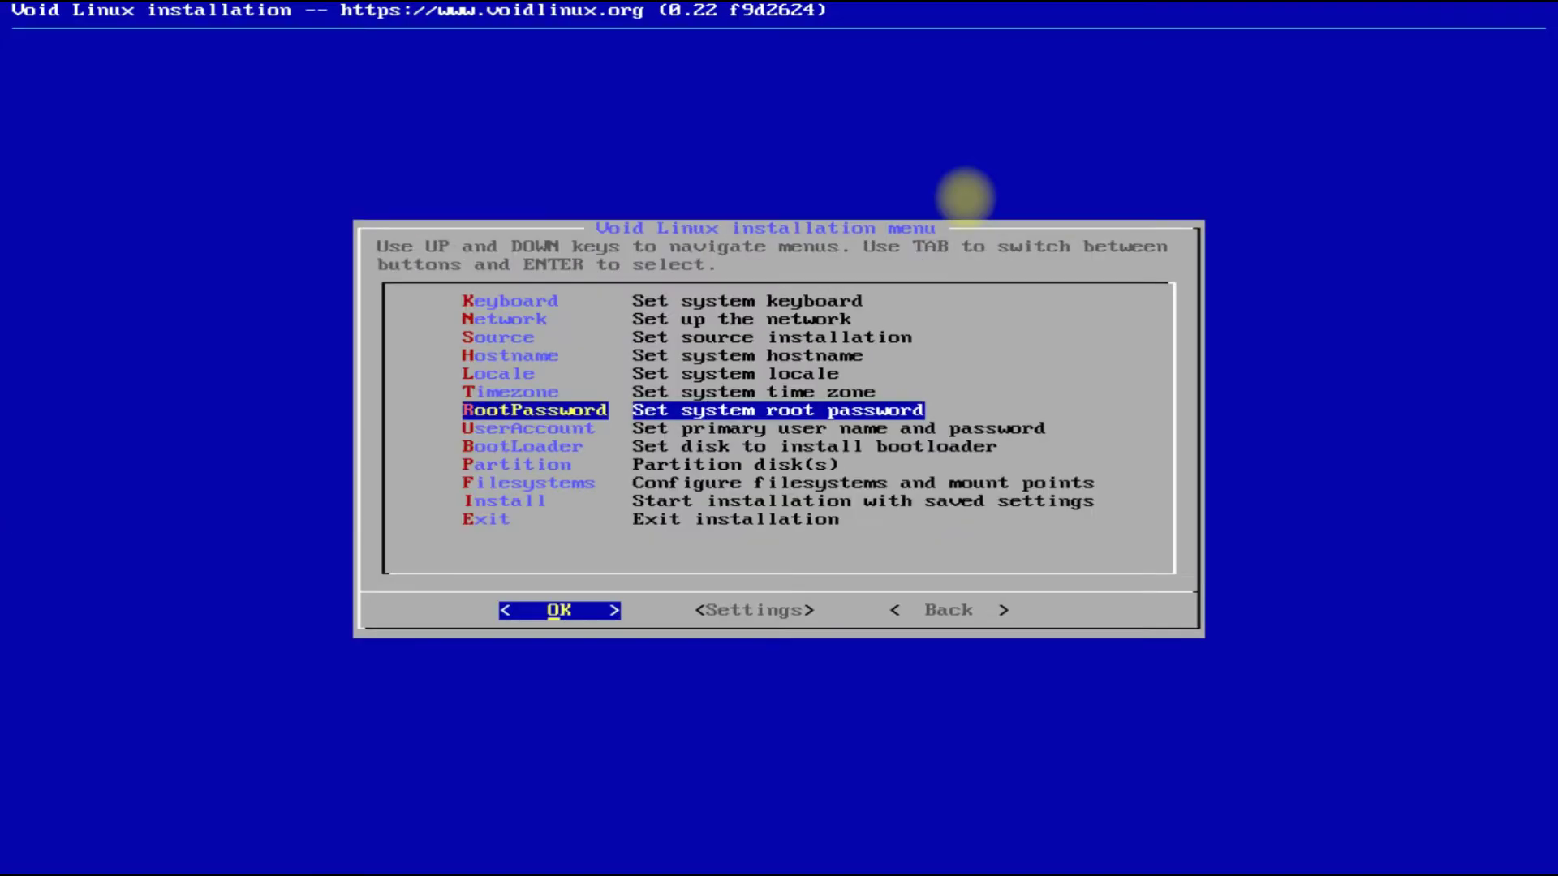
{"action": "key", "text": "Down"}
Enter and confirm the root password.
{"action": "key", "text": "Up"}
{"action": "key", "text": "Return"}
{"action": "type", "text": "*******"}
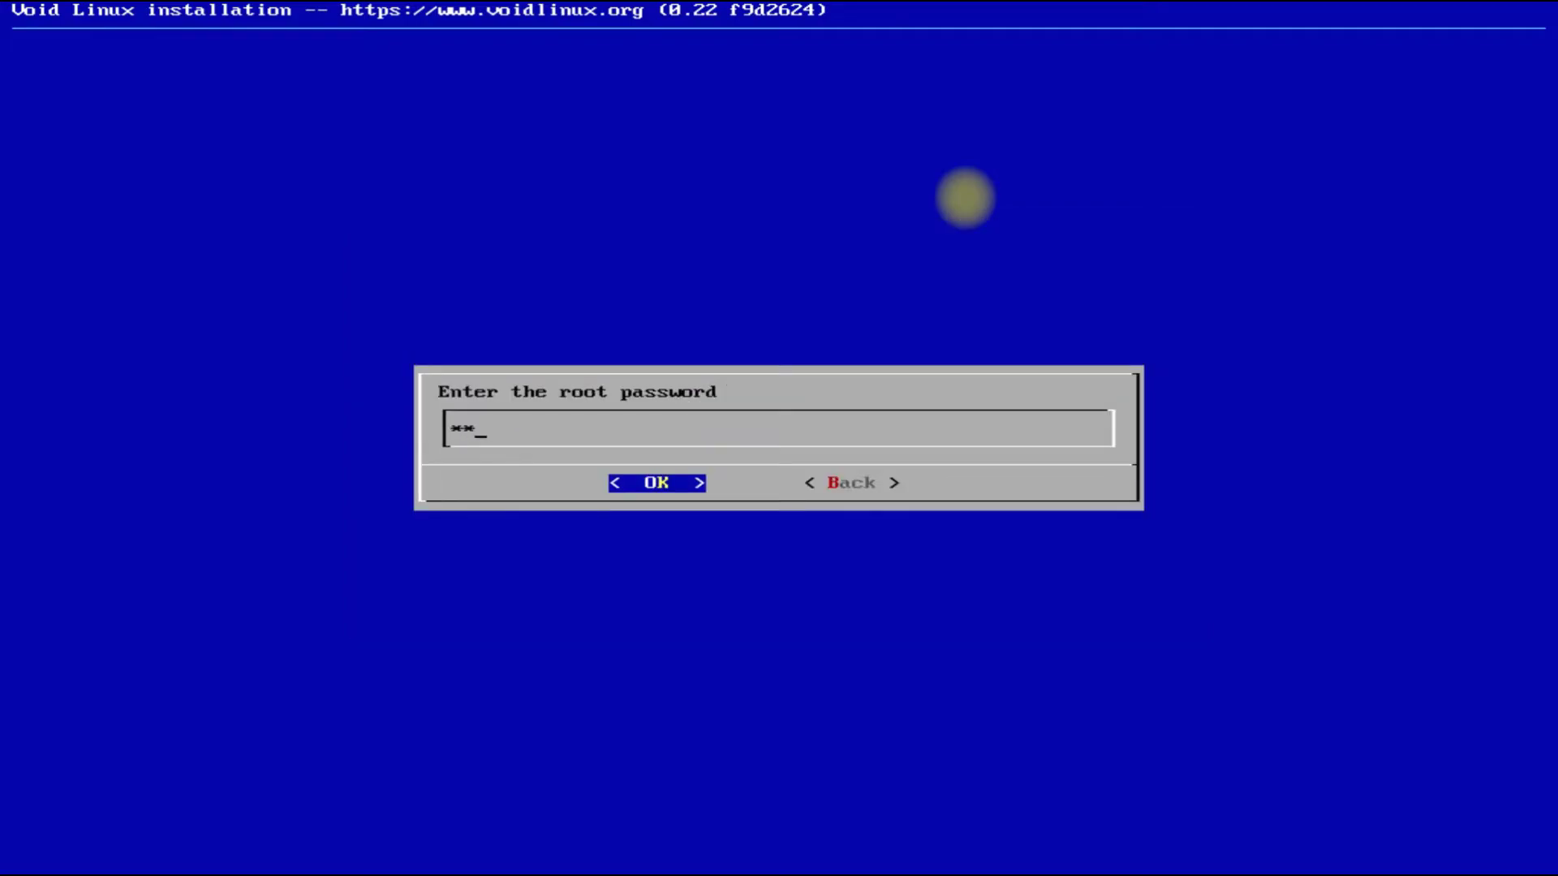
{"action": "key", "text": "Return"}
{"action": "type", "text": "******"}
{"action": "key", "text": "Return"}
{"action": "key", "text": "Return"}
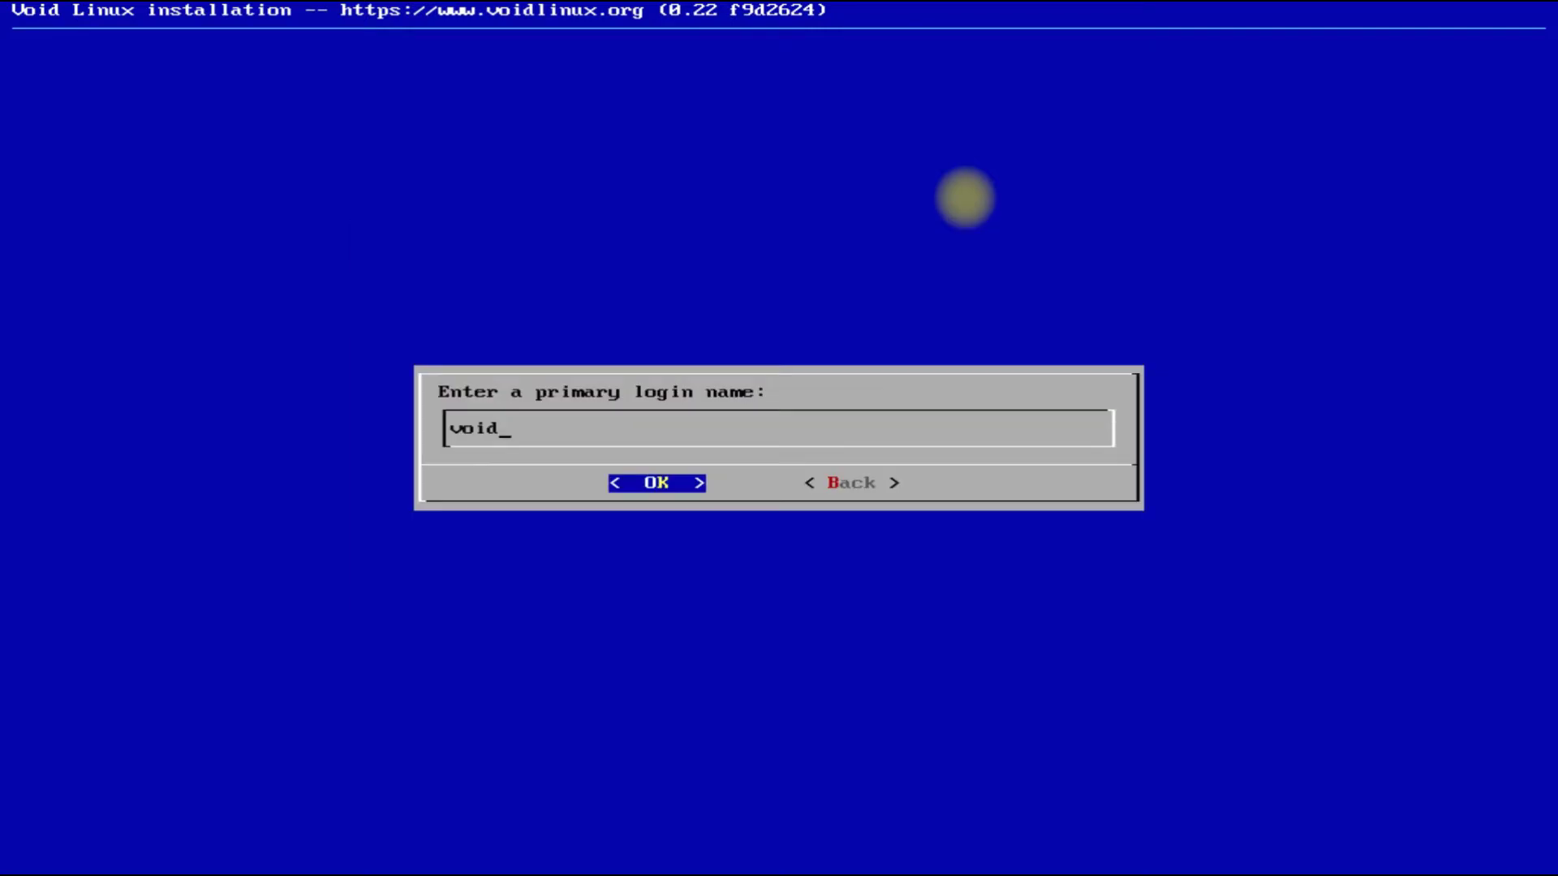
Replace the default login name and full name with techsolutionz.
{"action": "key", "text": "BackSpace"}
{"action": "key", "text": "BackSpace"}
{"action": "key", "text": "BackSpace"}
{"action": "key", "text": "BackSpace"}
{"action": "type", "text": "techsolutionz"}
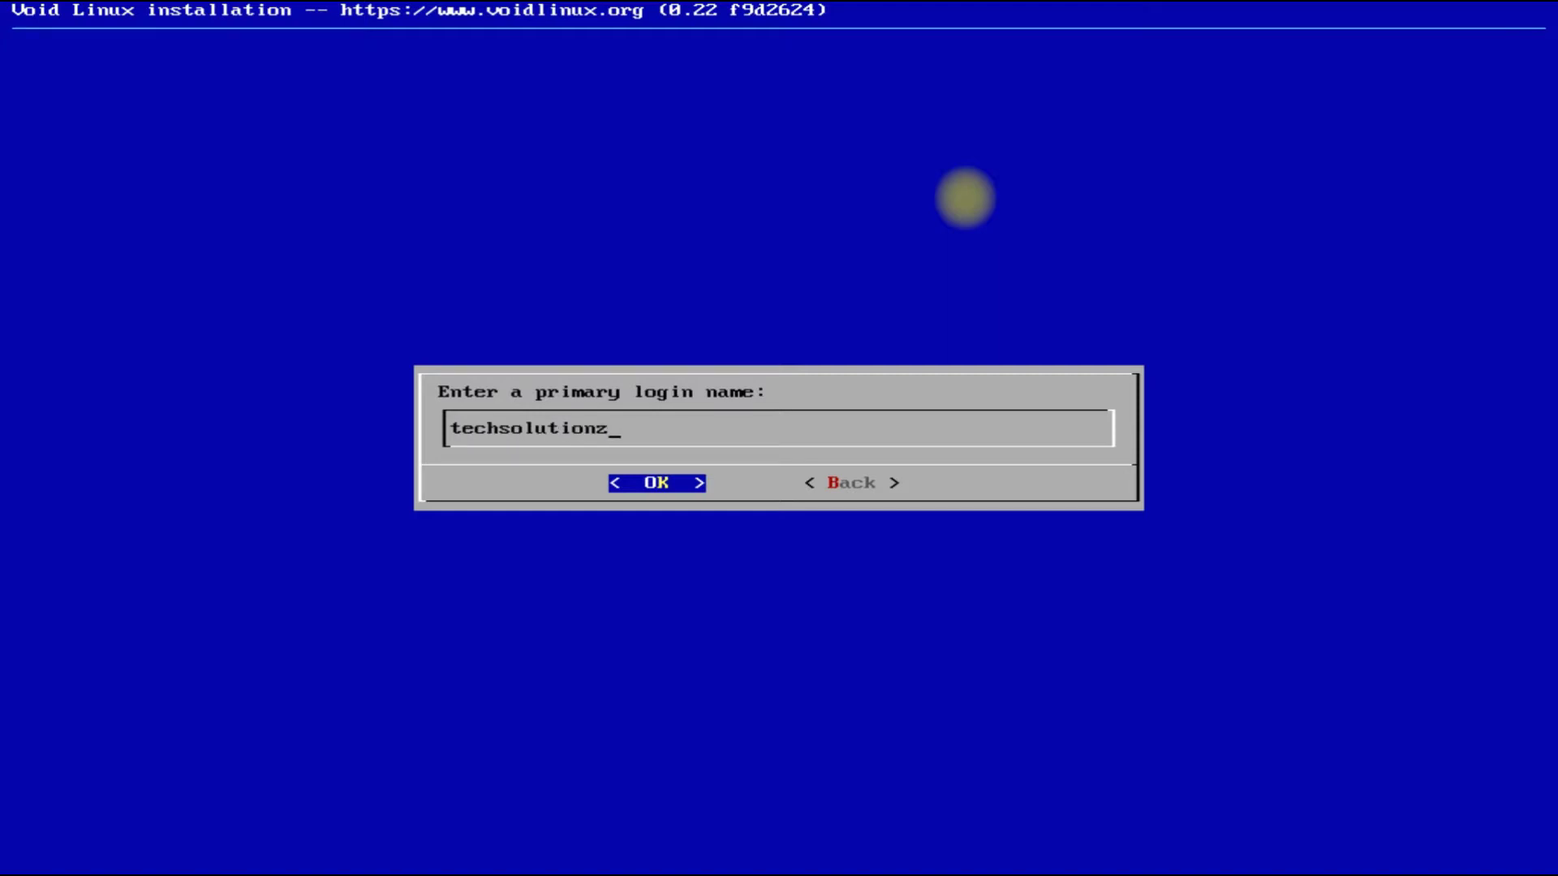
{"action": "key", "text": "Return"}
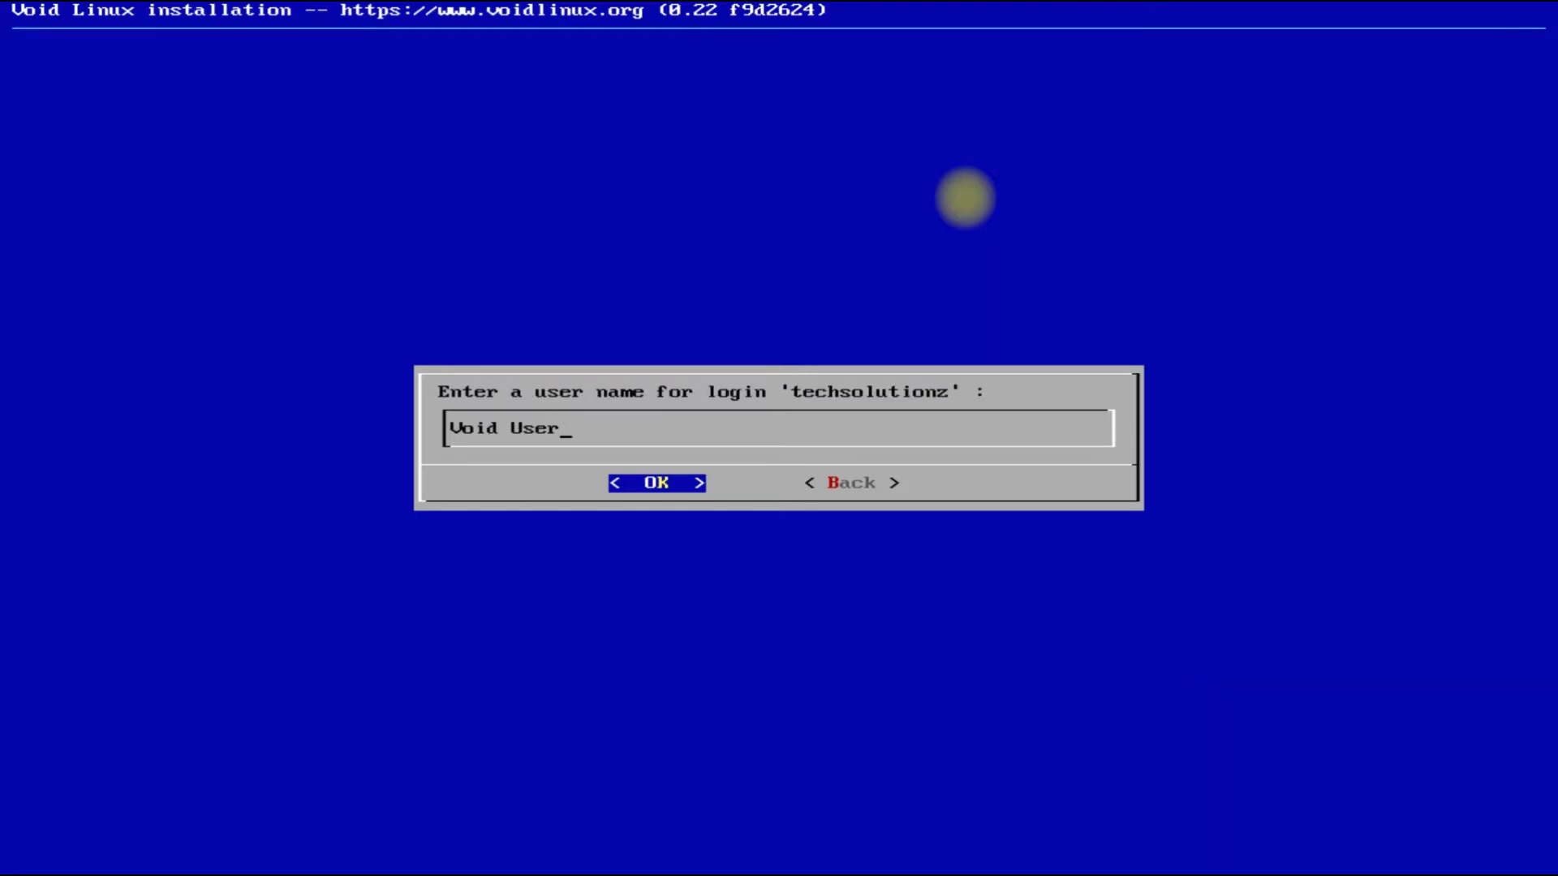
{"action": "key", "text": "BackSpace"}
{"action": "key", "text": "BackSpace"}
{"action": "key", "text": "BackSpace"}
{"action": "key", "text": "BackSpace"}
{"action": "key", "text": "BackSpace"}
{"action": "key", "text": "BackSpace"}
{"action": "key", "text": "BackSpace"}
{"action": "key", "text": "BackSpace"}
{"action": "key", "text": "BackSpace"}
{"action": "type", "text": "techsolutionz"}
{"action": "key", "text": "Return"}
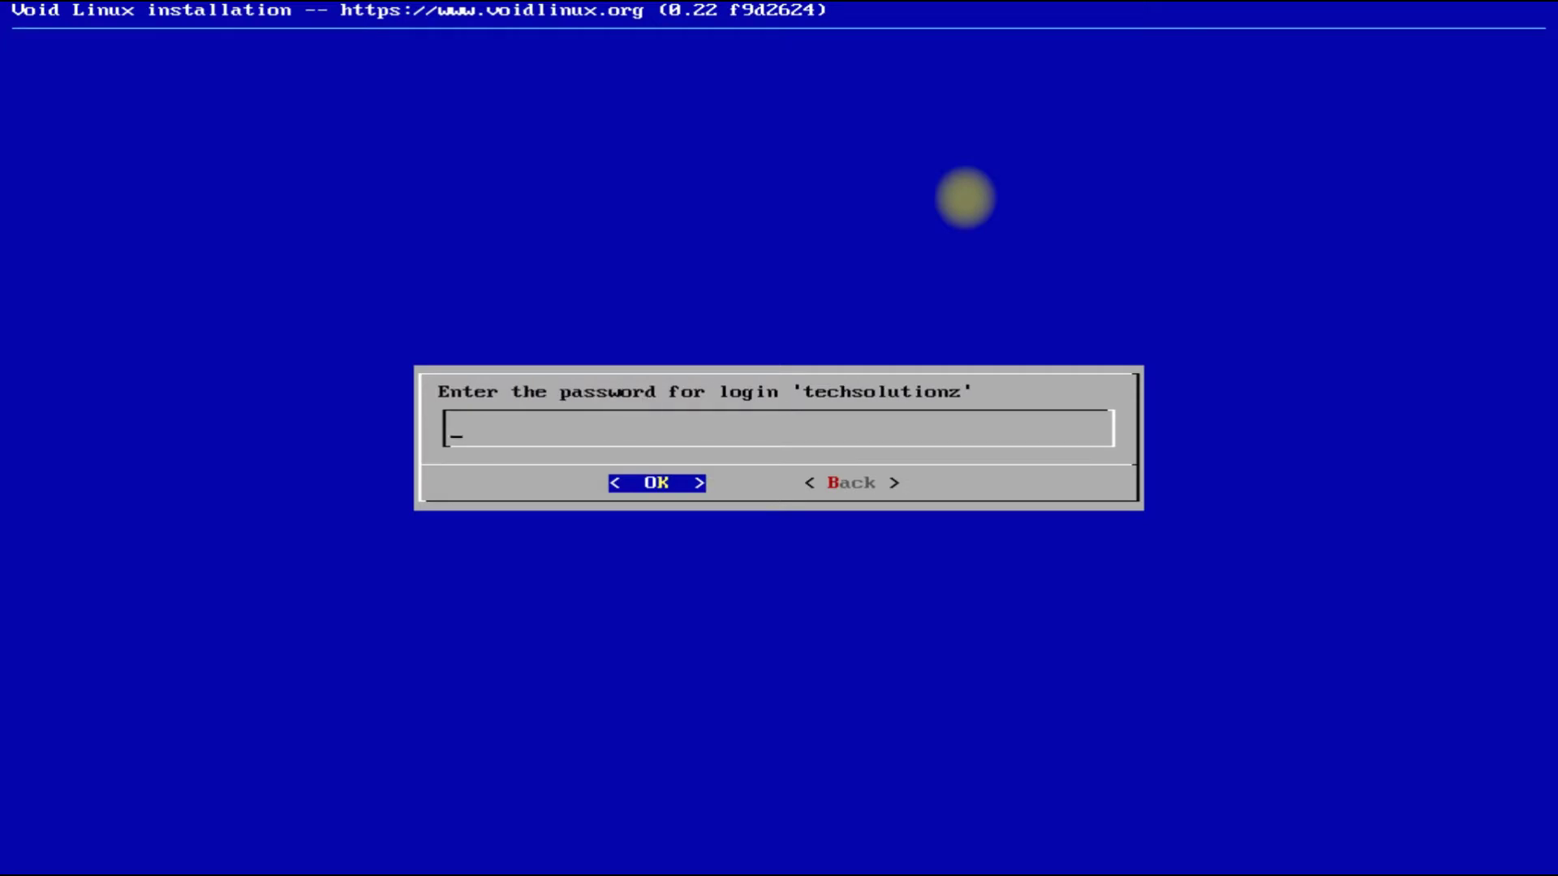
Enter and confirm the user account's password.
{"action": "type", "text": "*****"}
{"action": "key", "text": "Return"}
{"action": "type", "text": "******"}
{"action": "key", "text": "Return"}
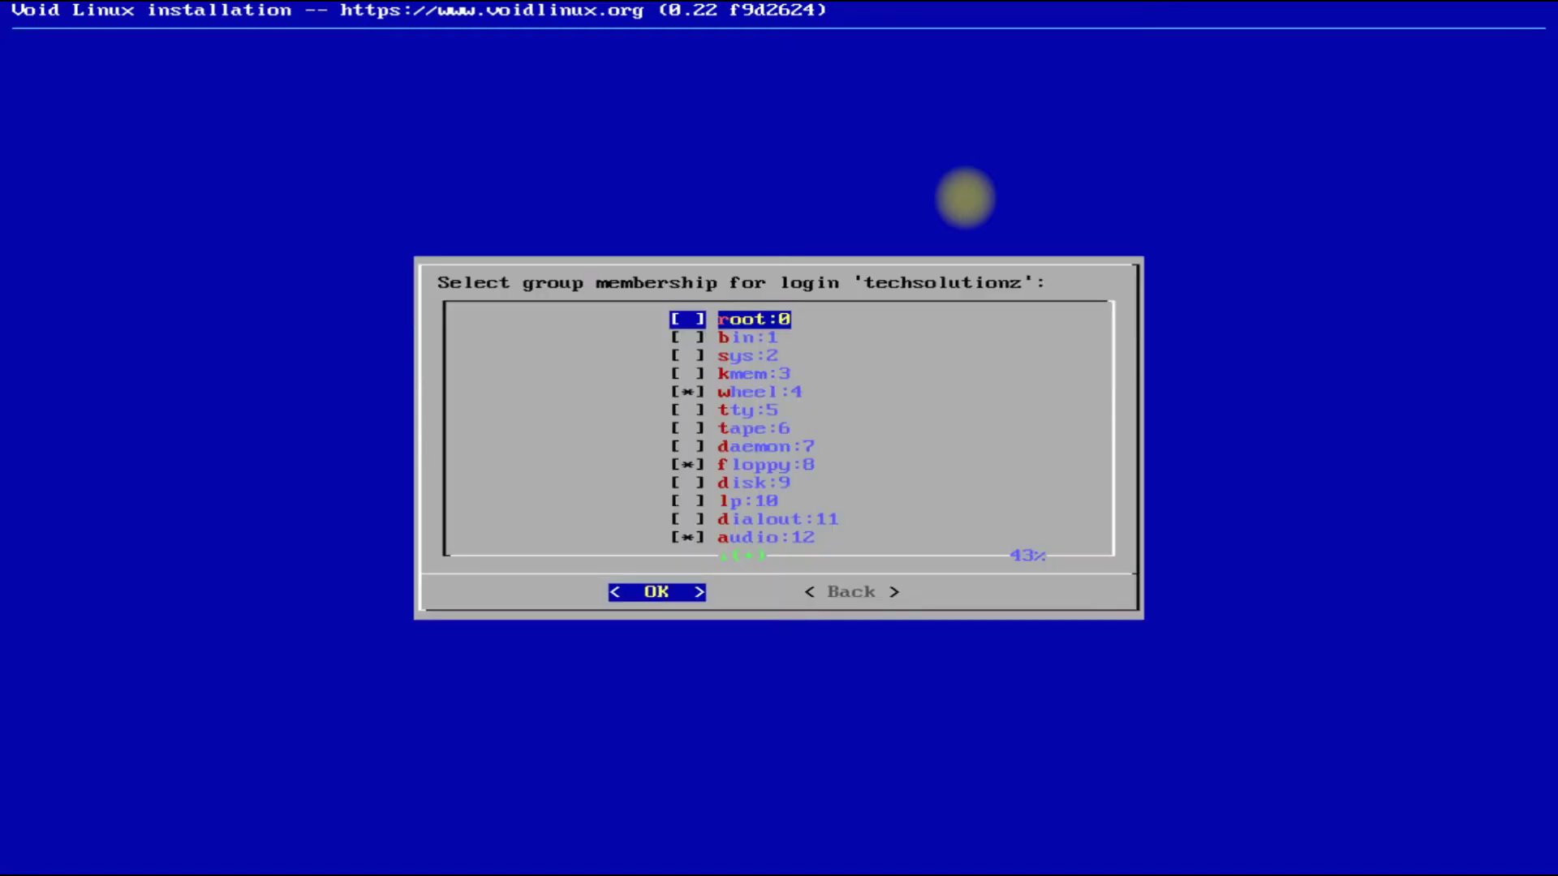
Tick the root group membership and accept the group selection.
{"action": "key", "text": "space"}
{"action": "key", "text": "Down"}
{"action": "key", "text": "Down"}
{"action": "key", "text": "Down"}
{"action": "key", "text": "Down"}
{"action": "key", "text": "Down"}
{"action": "key", "text": "Down"}
{"action": "key", "text": "Down"}
{"action": "key", "text": "Down"}
{"action": "key", "text": "Down"}
{"action": "key", "text": "Down"}
{"action": "key", "text": "Down"}
{"action": "key", "text": "Down"}
{"action": "key", "text": "Down"}
{"action": "key", "text": "Down"}
{"action": "key", "text": "Down"}
{"action": "key", "text": "Down"}
{"action": "key", "text": "Down"}
{"action": "key", "text": "Down"}
{"action": "key", "text": "Down"}
{"action": "key", "text": "Down"}
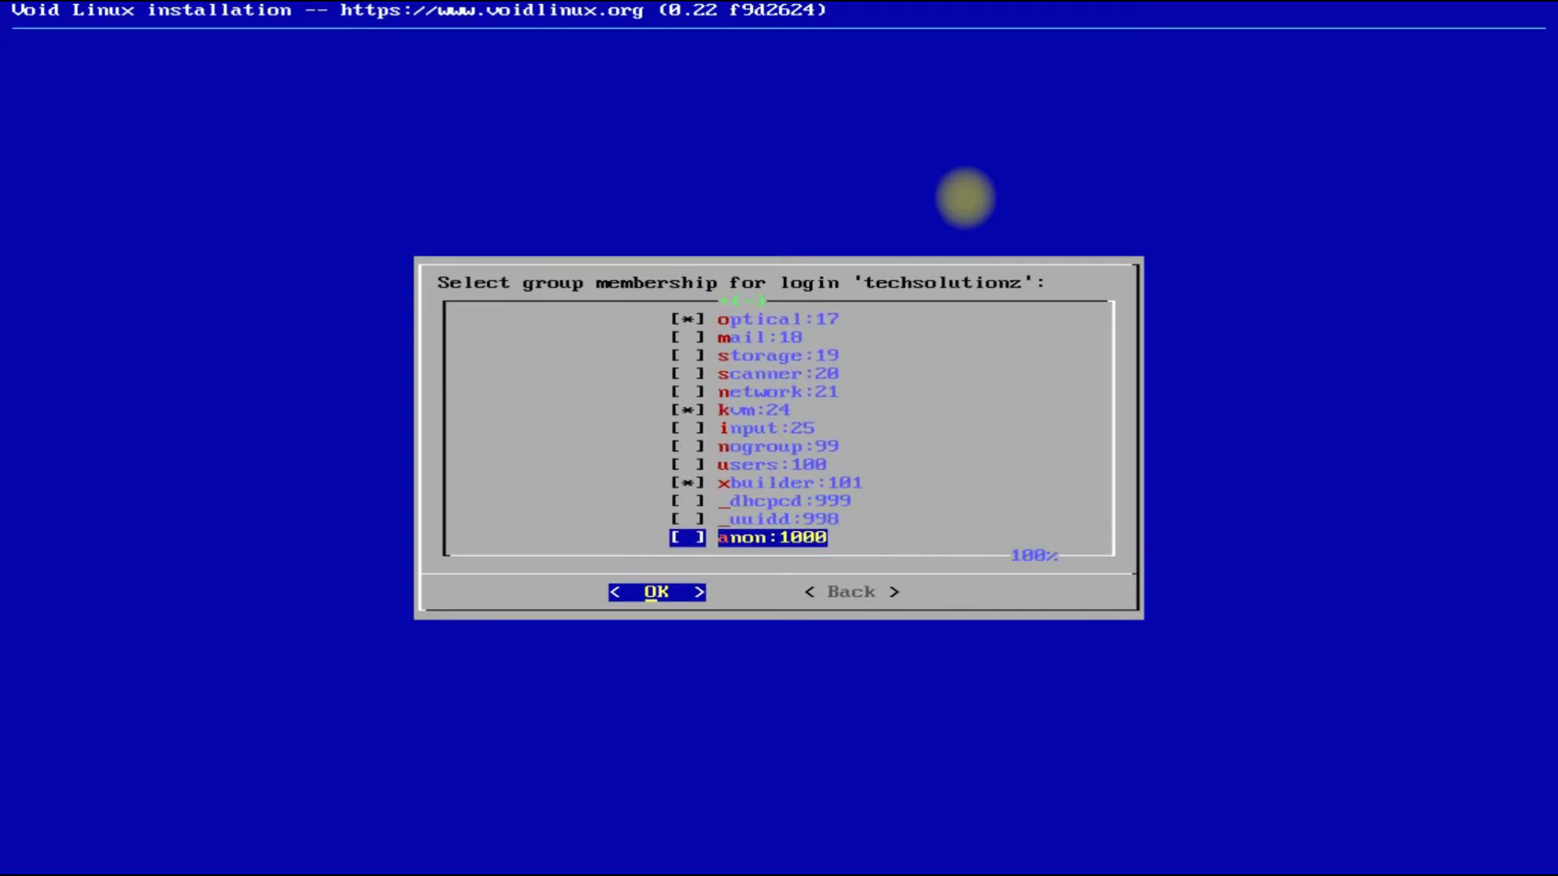
{"action": "key", "text": "Up"}
{"action": "key", "text": "Up"}
{"action": "key", "text": "Up"}
{"action": "key", "text": "Up"}
{"action": "key", "text": "Up"}
{"action": "key", "text": "Up"}
{"action": "key", "text": "Up"}
{"action": "key", "text": "Up"}
{"action": "key", "text": "Up"}
{"action": "key", "text": "Up"}
{"action": "key", "text": "Up"}
{"action": "key", "text": "Up"}
{"action": "key", "text": "Up"}
{"action": "key", "text": "Up"}
{"action": "key", "text": "Up"}
{"action": "key", "text": "Up"}
{"action": "key", "text": "Up"}
{"action": "key", "text": "Up"}
{"action": "key", "text": "Up"}
{"action": "key", "text": "Up"}
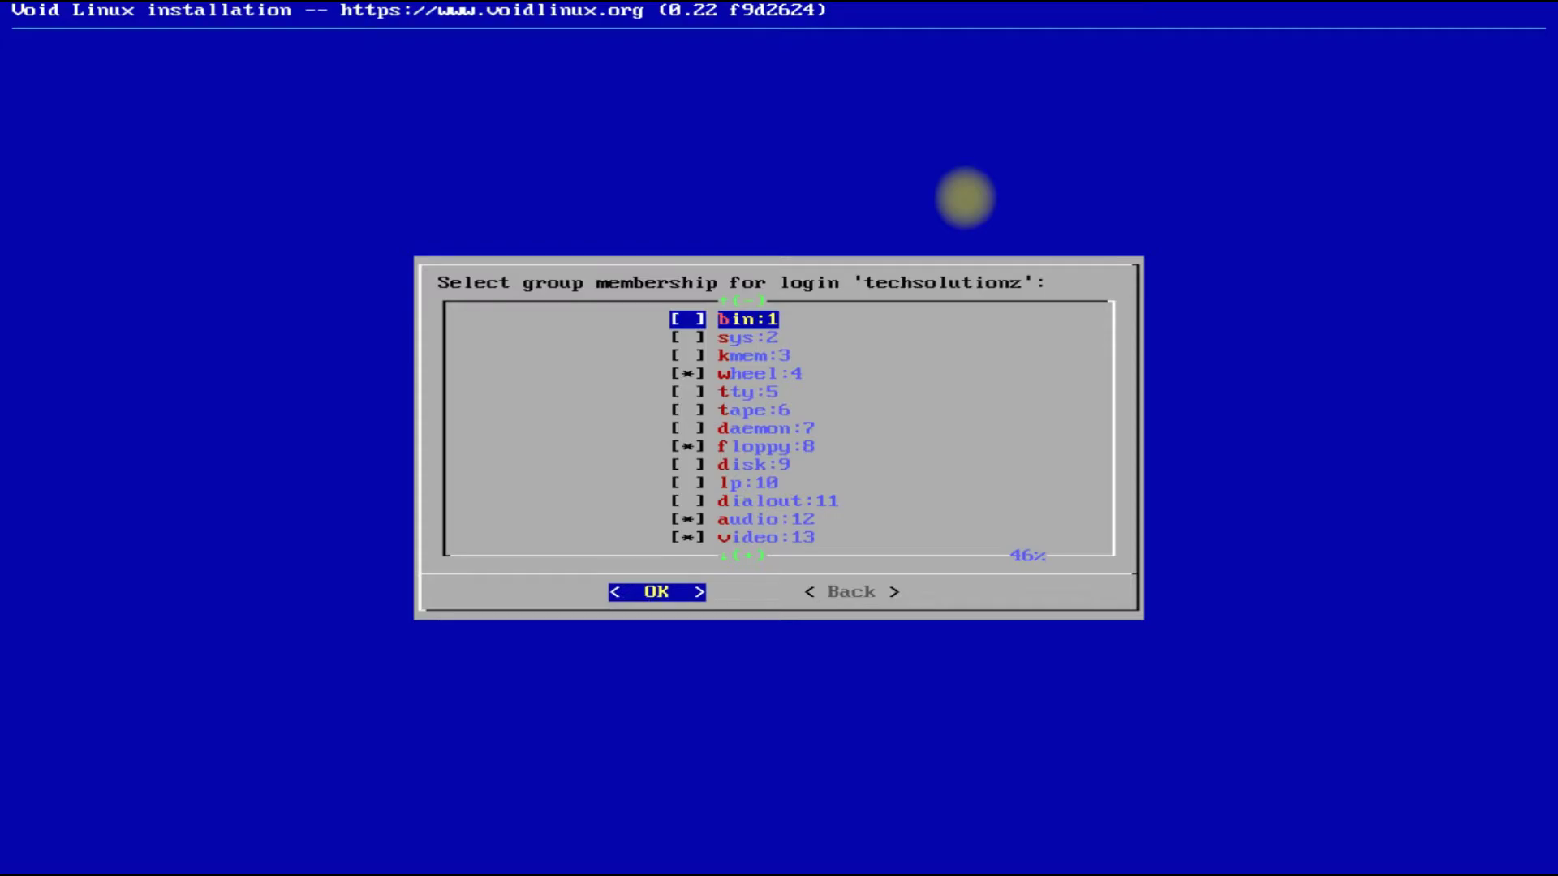
{"action": "key", "text": "Down"}
{"action": "key", "text": "Down"}
{"action": "key", "text": "Down"}
{"action": "key", "text": "Down"}
{"action": "key", "text": "Down"}
{"action": "key", "text": "Down"}
{"action": "key", "text": "Return"}
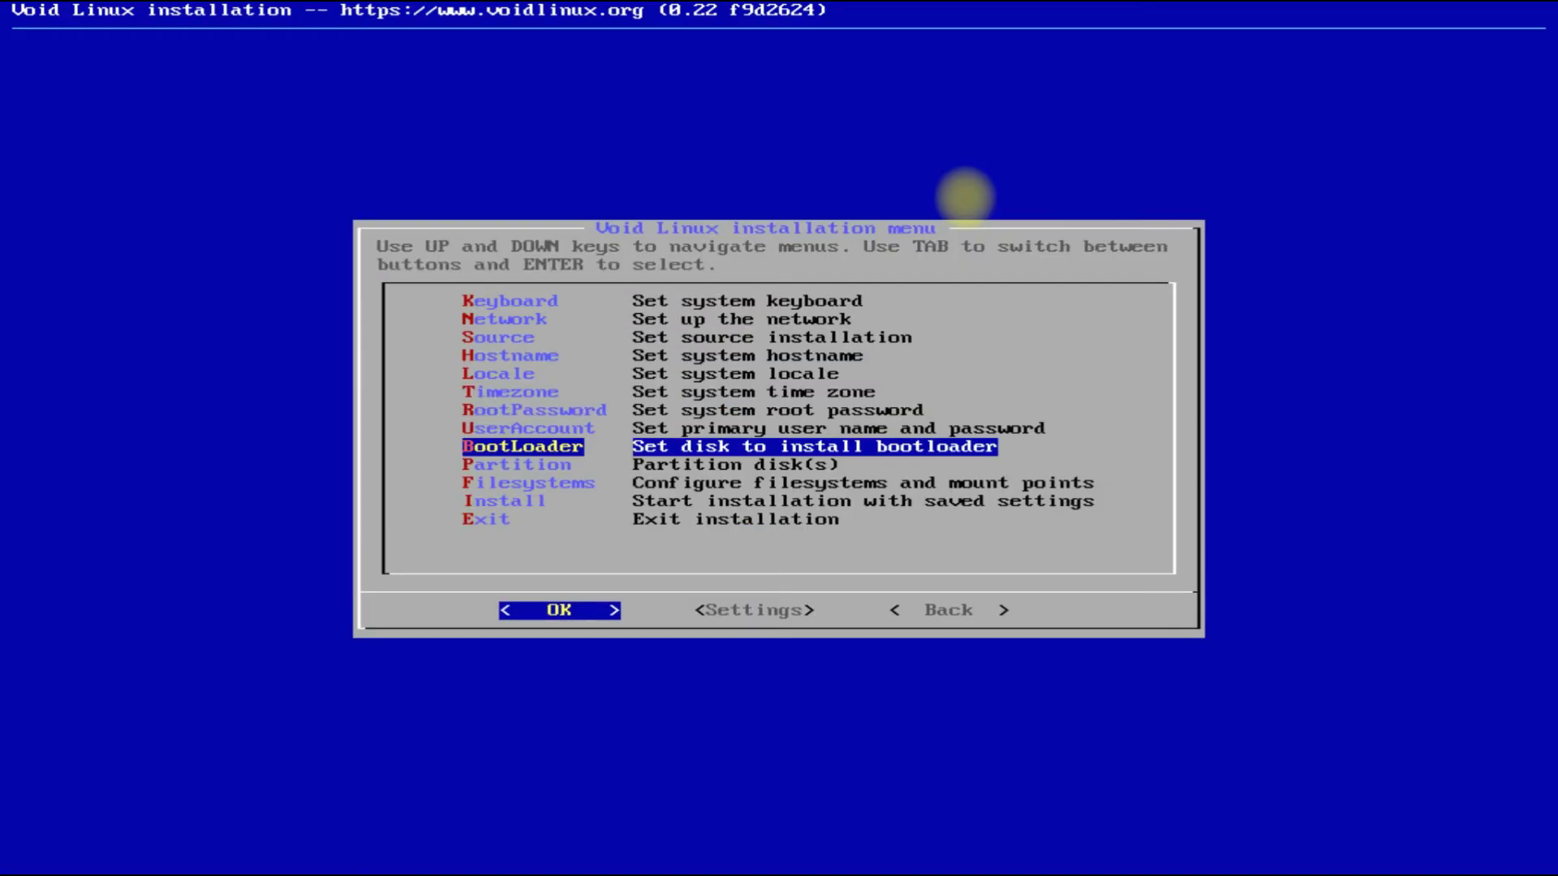
Install the bootloader on /dev/sda with a graphical terminal.
{"action": "key", "text": "Return"}
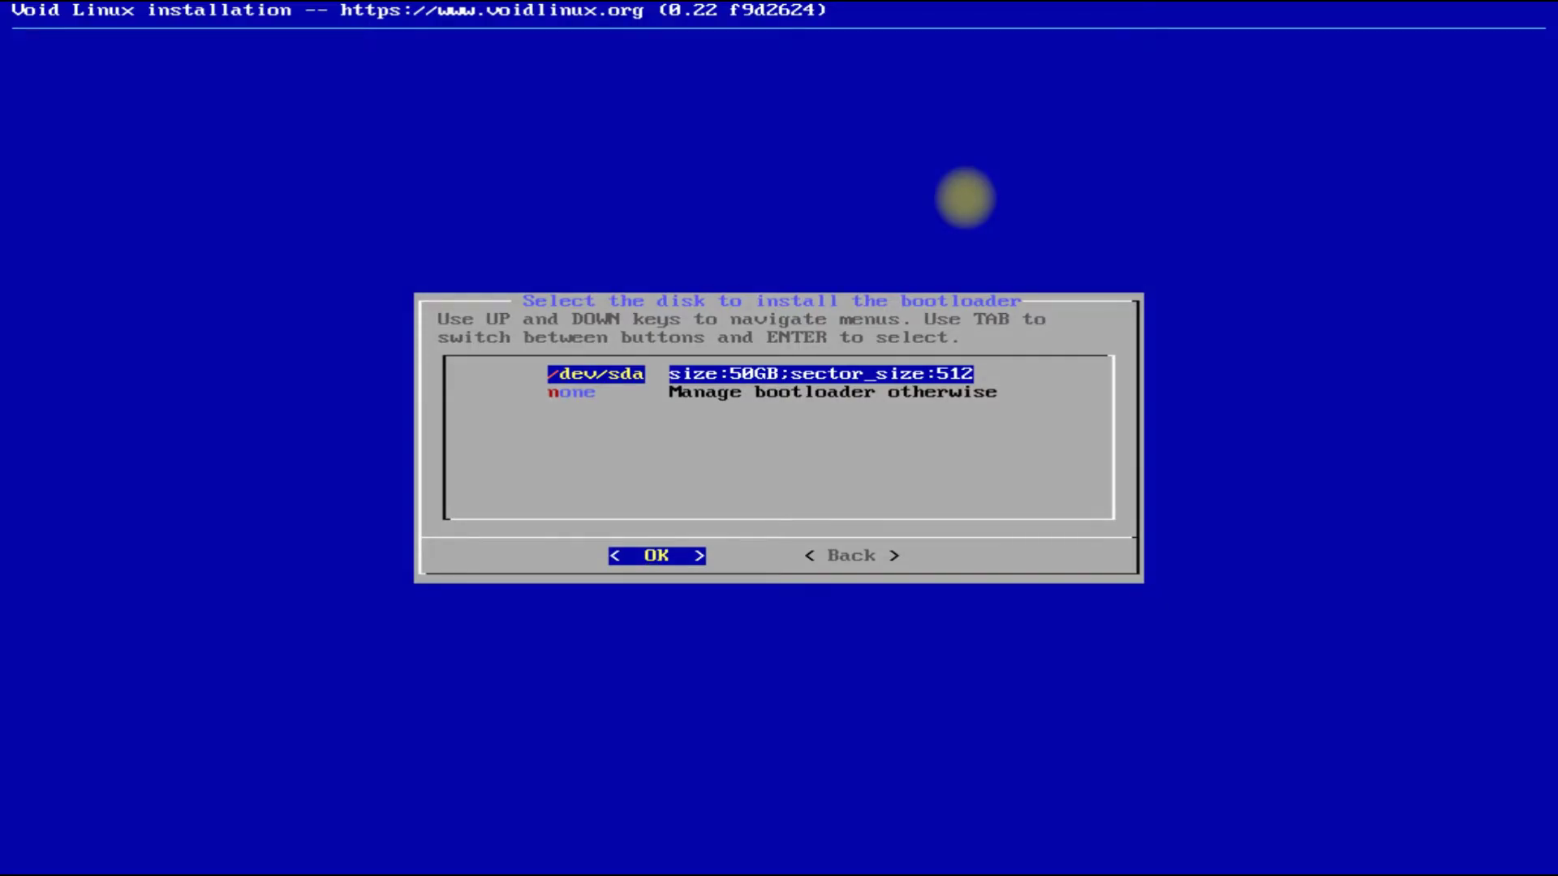
{"action": "key", "text": "Return"}
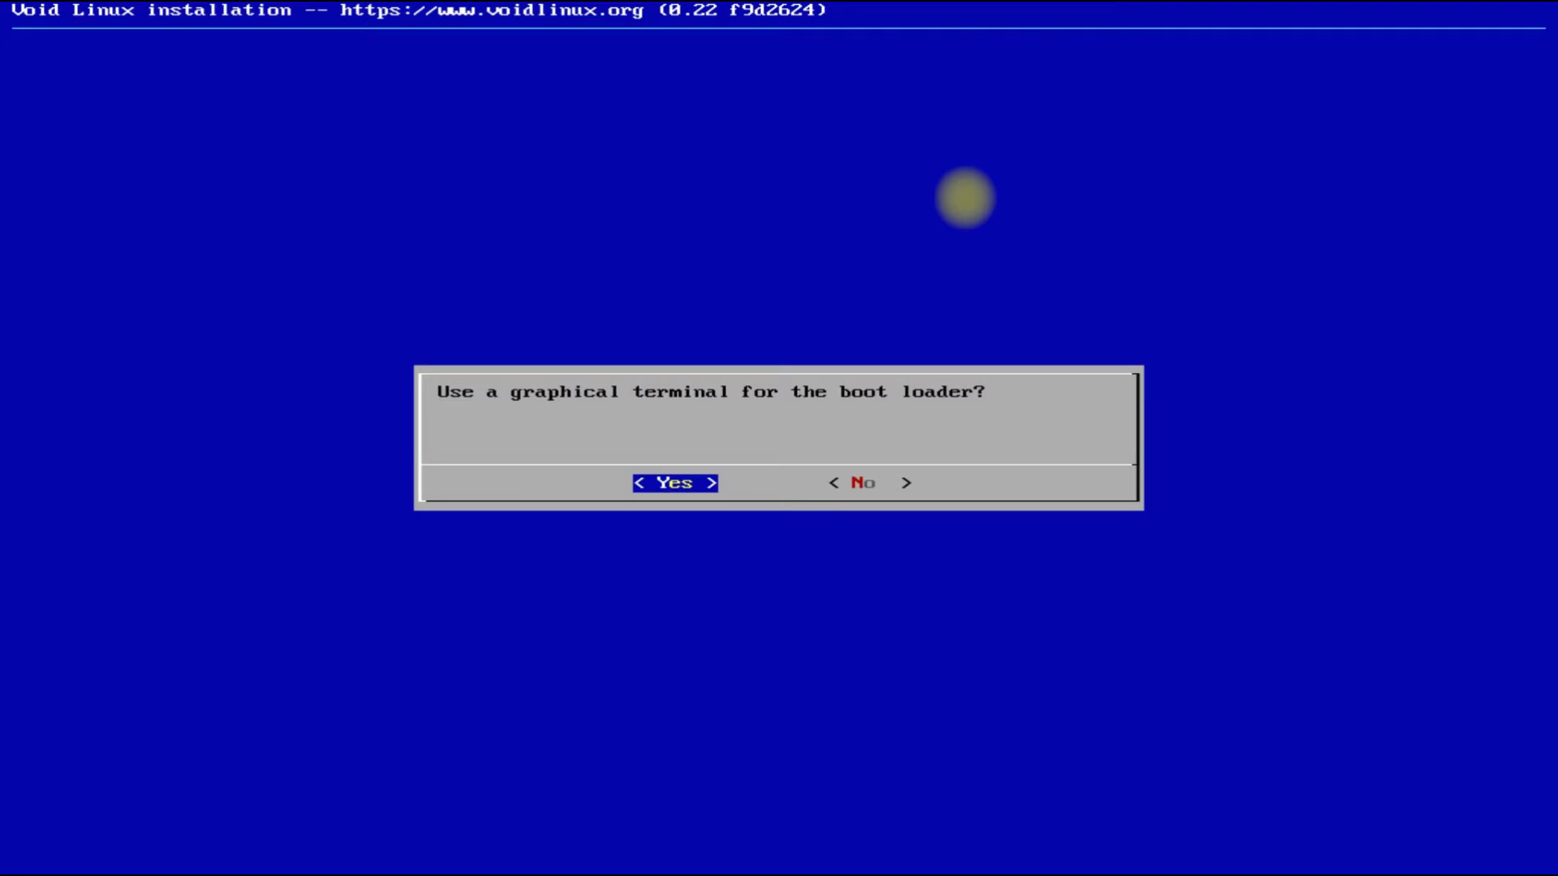
{"action": "key", "text": "Return"}
{"action": "key", "text": "Return"}
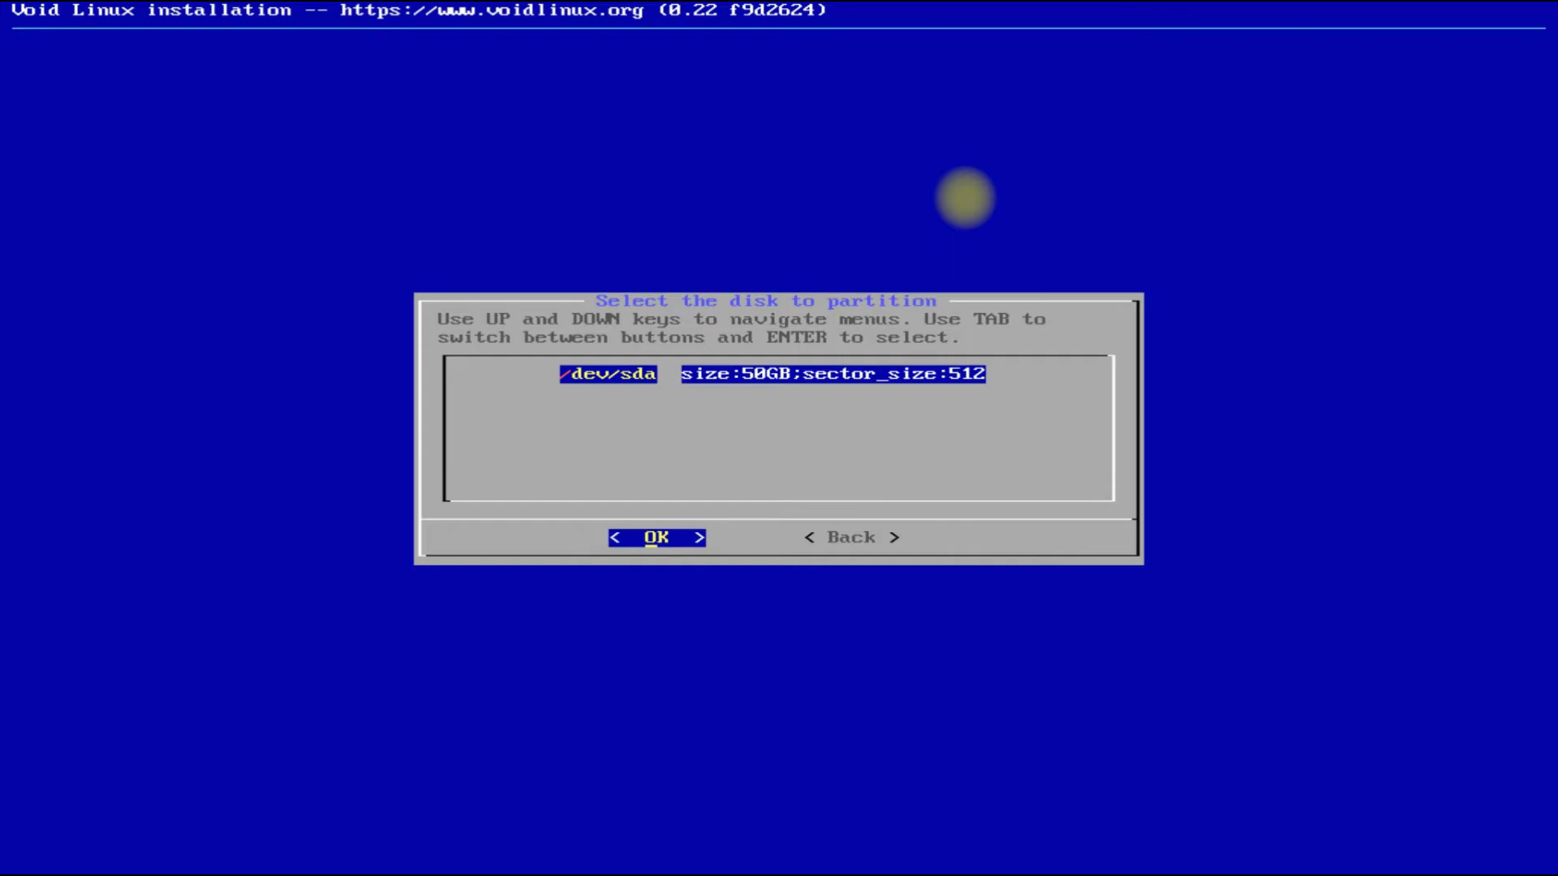
Pick /dev/sda and cfdisk as the partitioning software, dismissing the notes dialog.
{"action": "key", "text": "Return"}
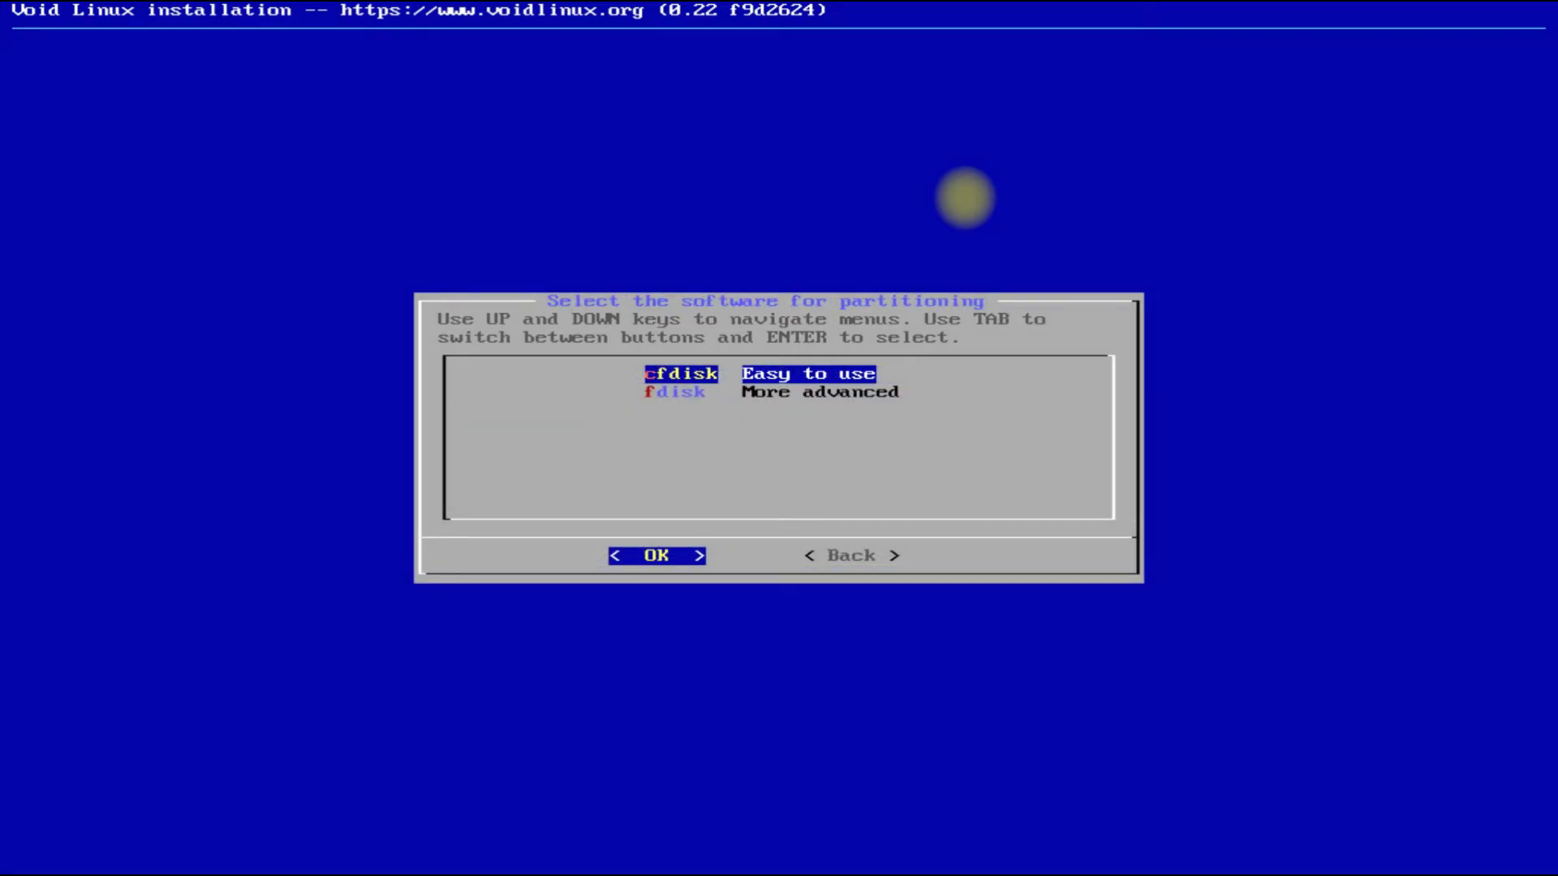
{"action": "key", "text": "Return"}
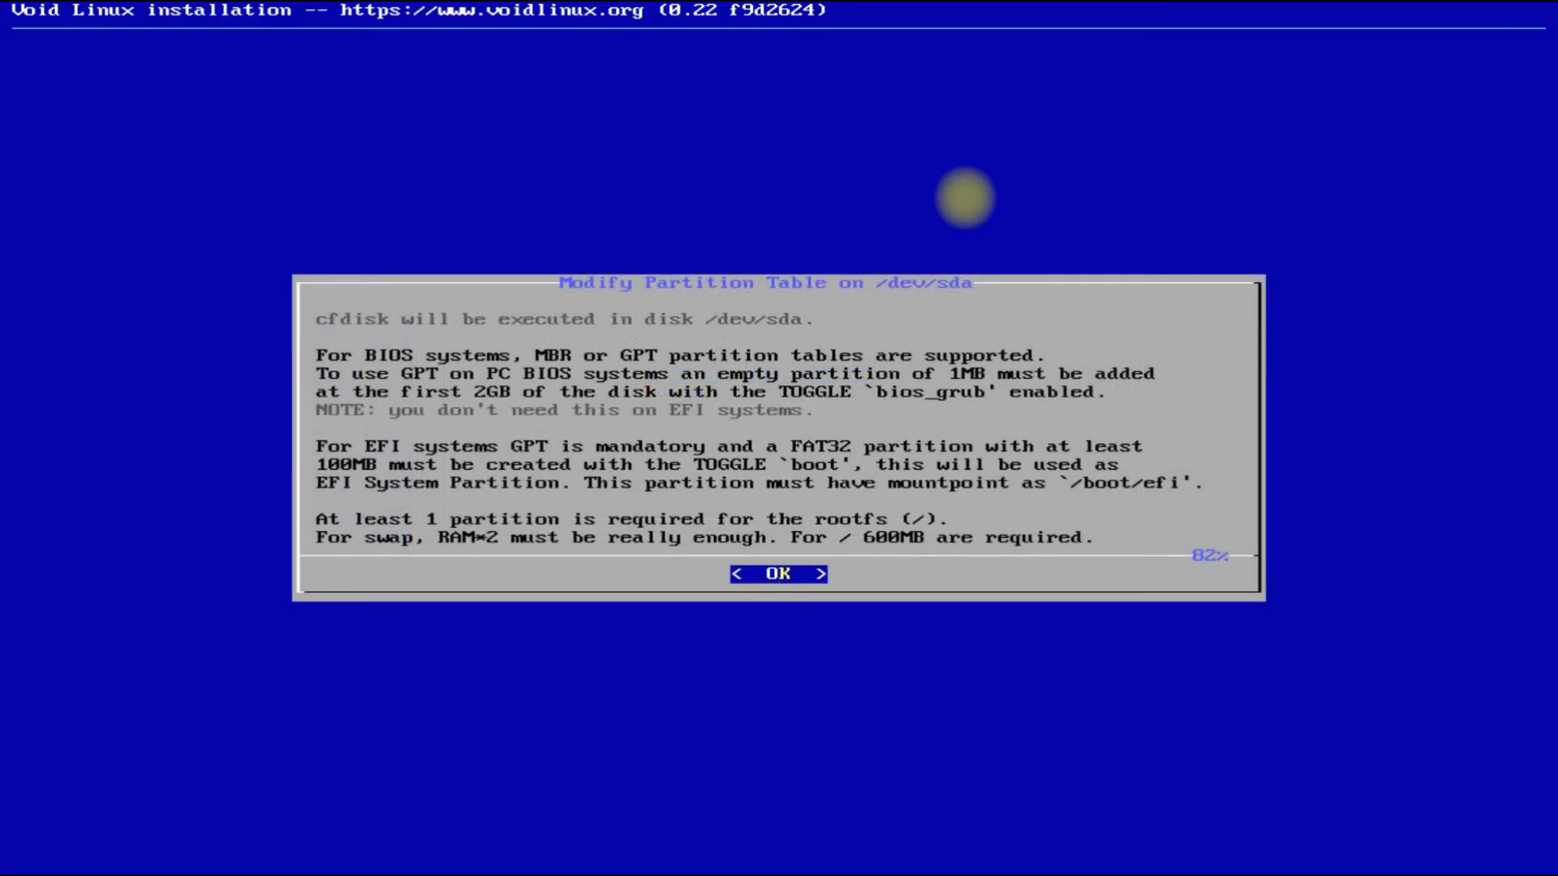
{"action": "key", "text": "Return"}
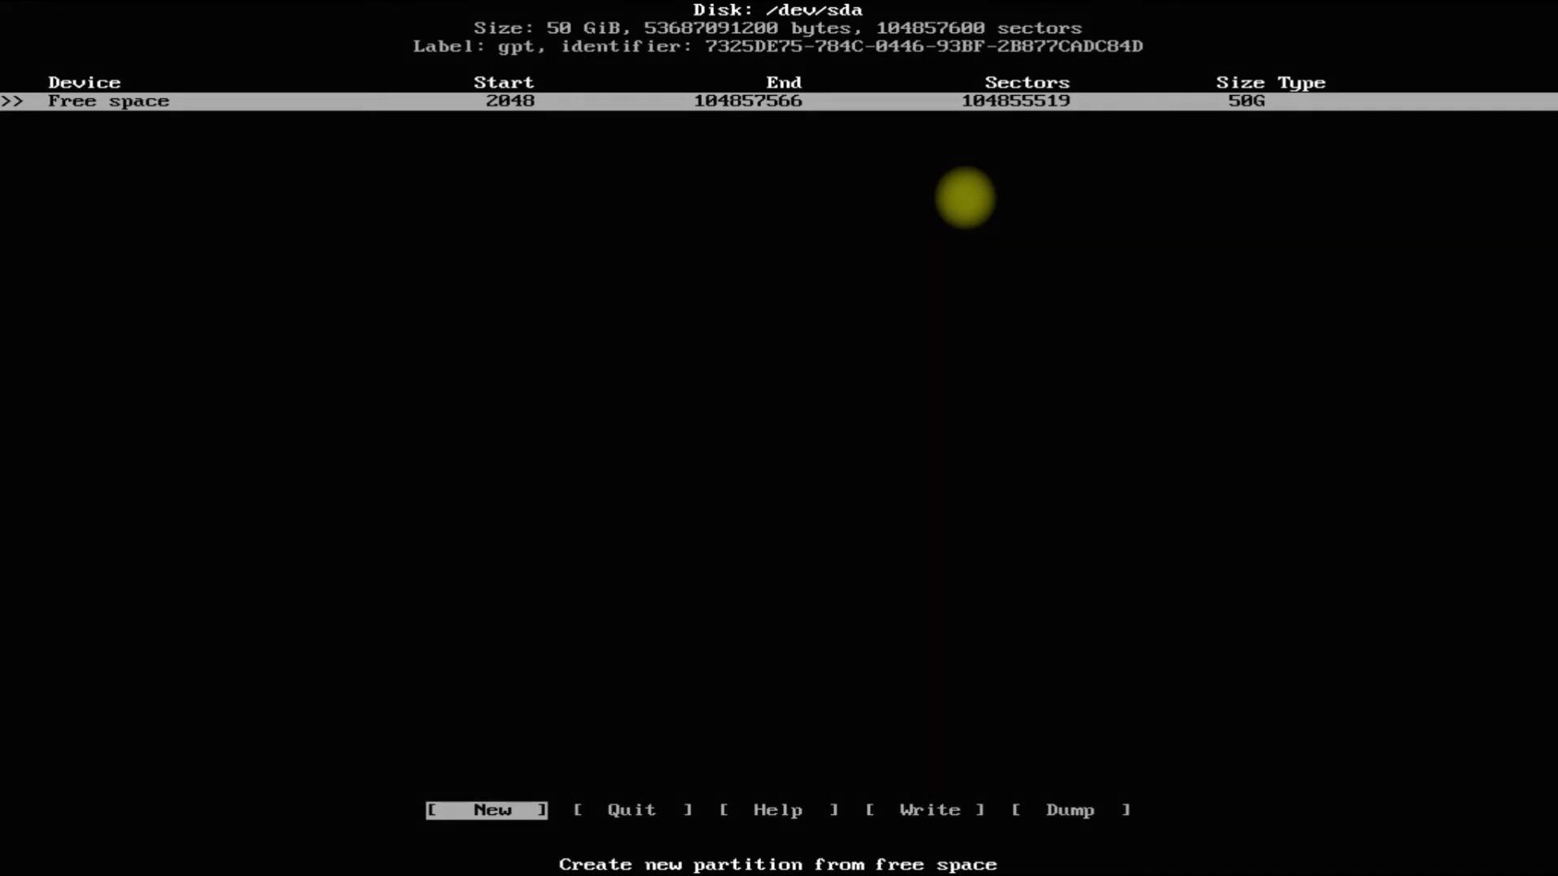
Create a 512M first partition and a 41.5G second partition.
{"action": "key", "text": "Return"}
{"action": "key", "text": "BackSpace"}
{"action": "key", "text": "BackSpace"}
{"action": "key", "text": "BackSpace"}
{"action": "type", "text": "512"}
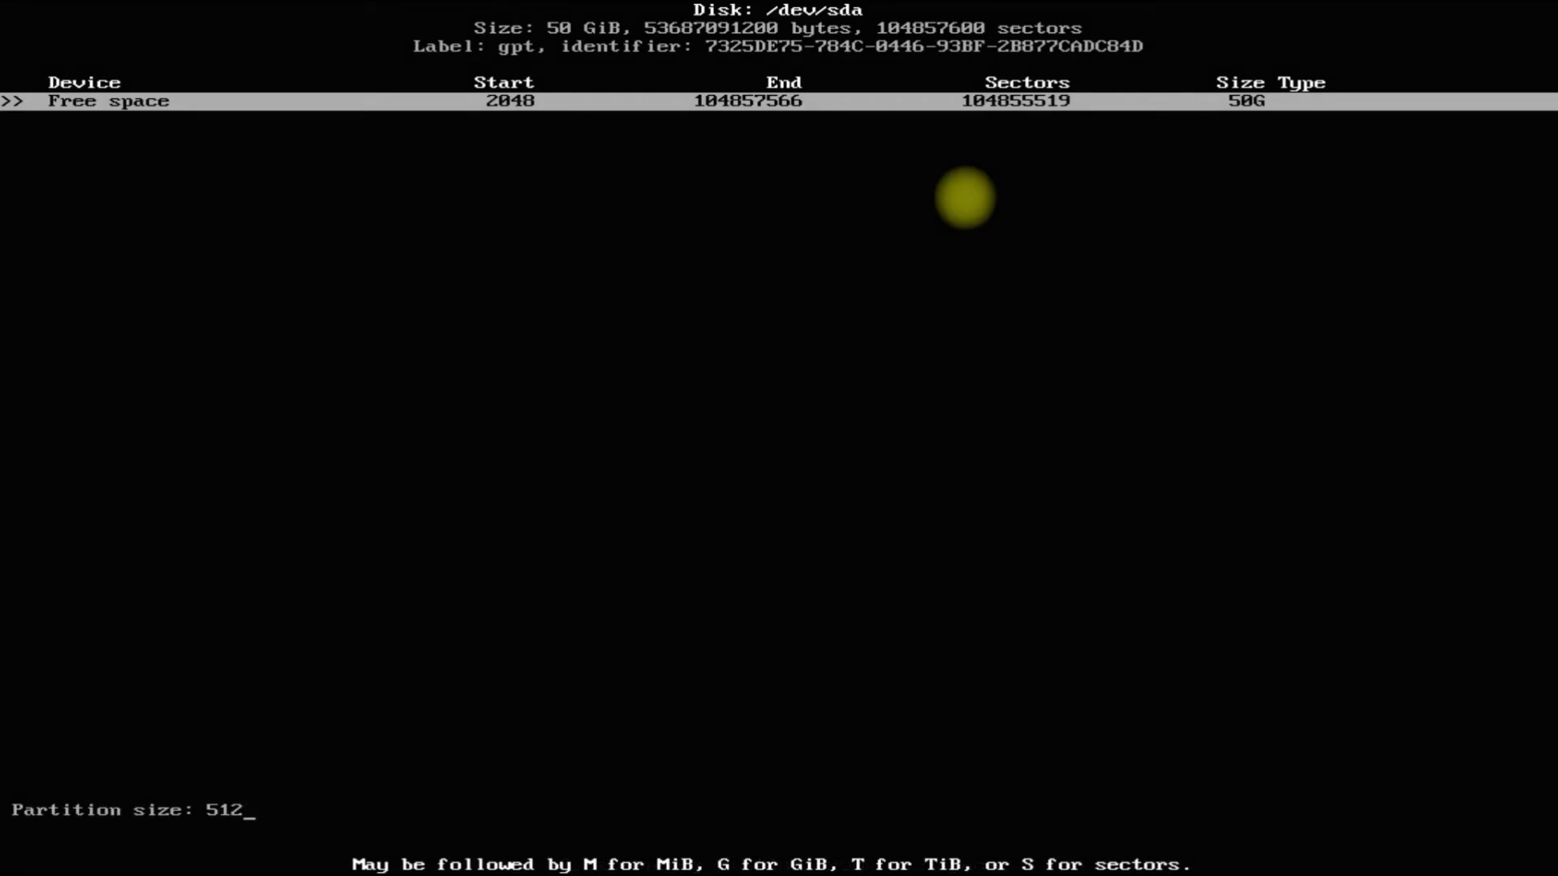
{"action": "type", "text": "M"}
{"action": "key", "text": "Return"}
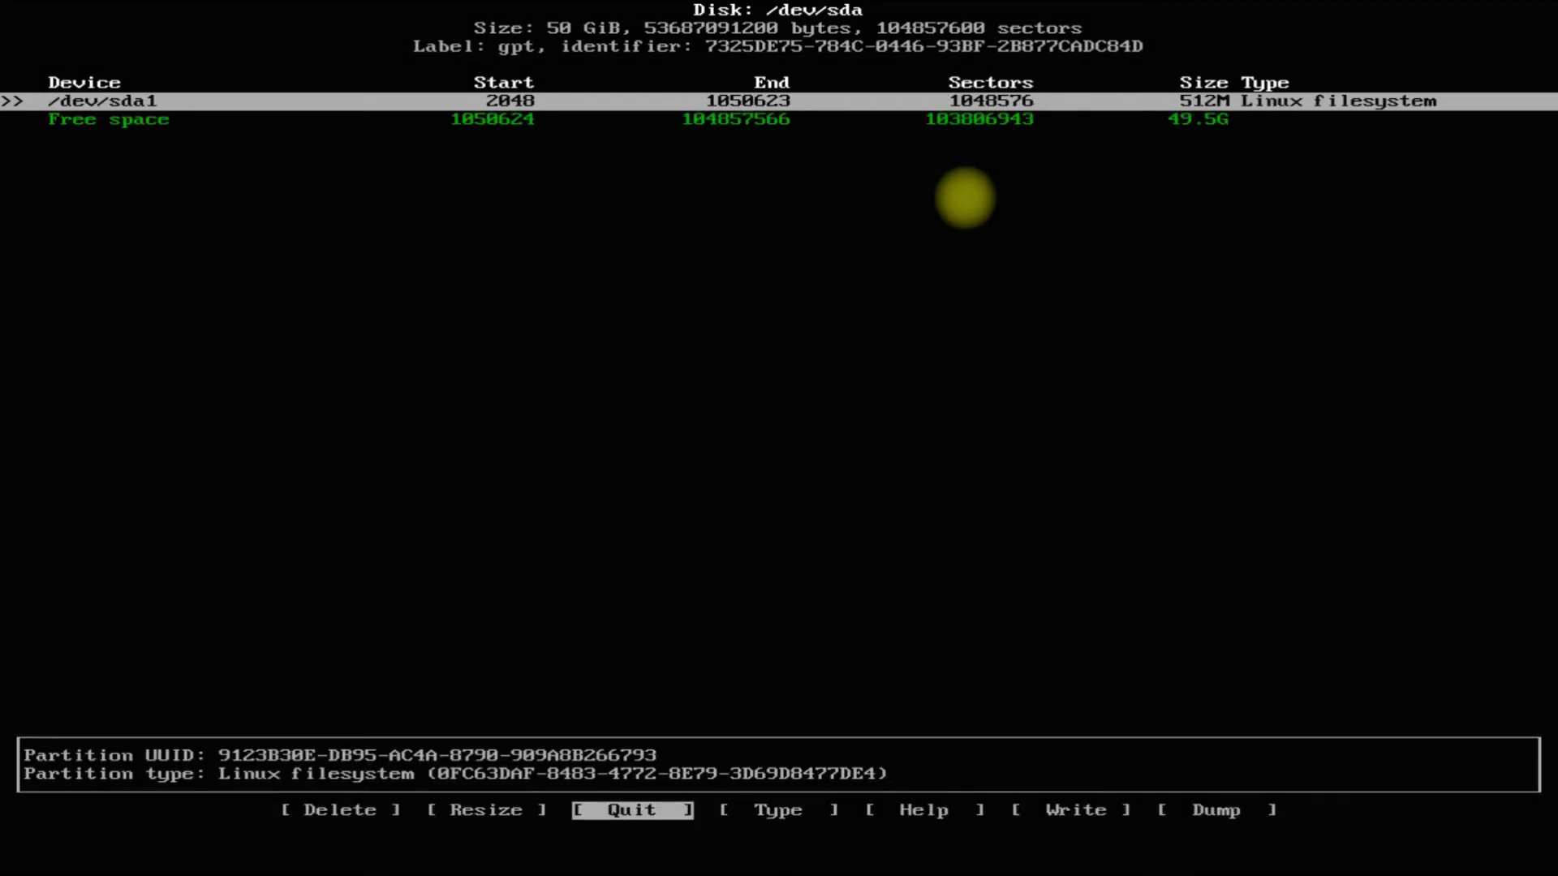
{"action": "key", "text": "Down"}
{"action": "key", "text": "Return"}
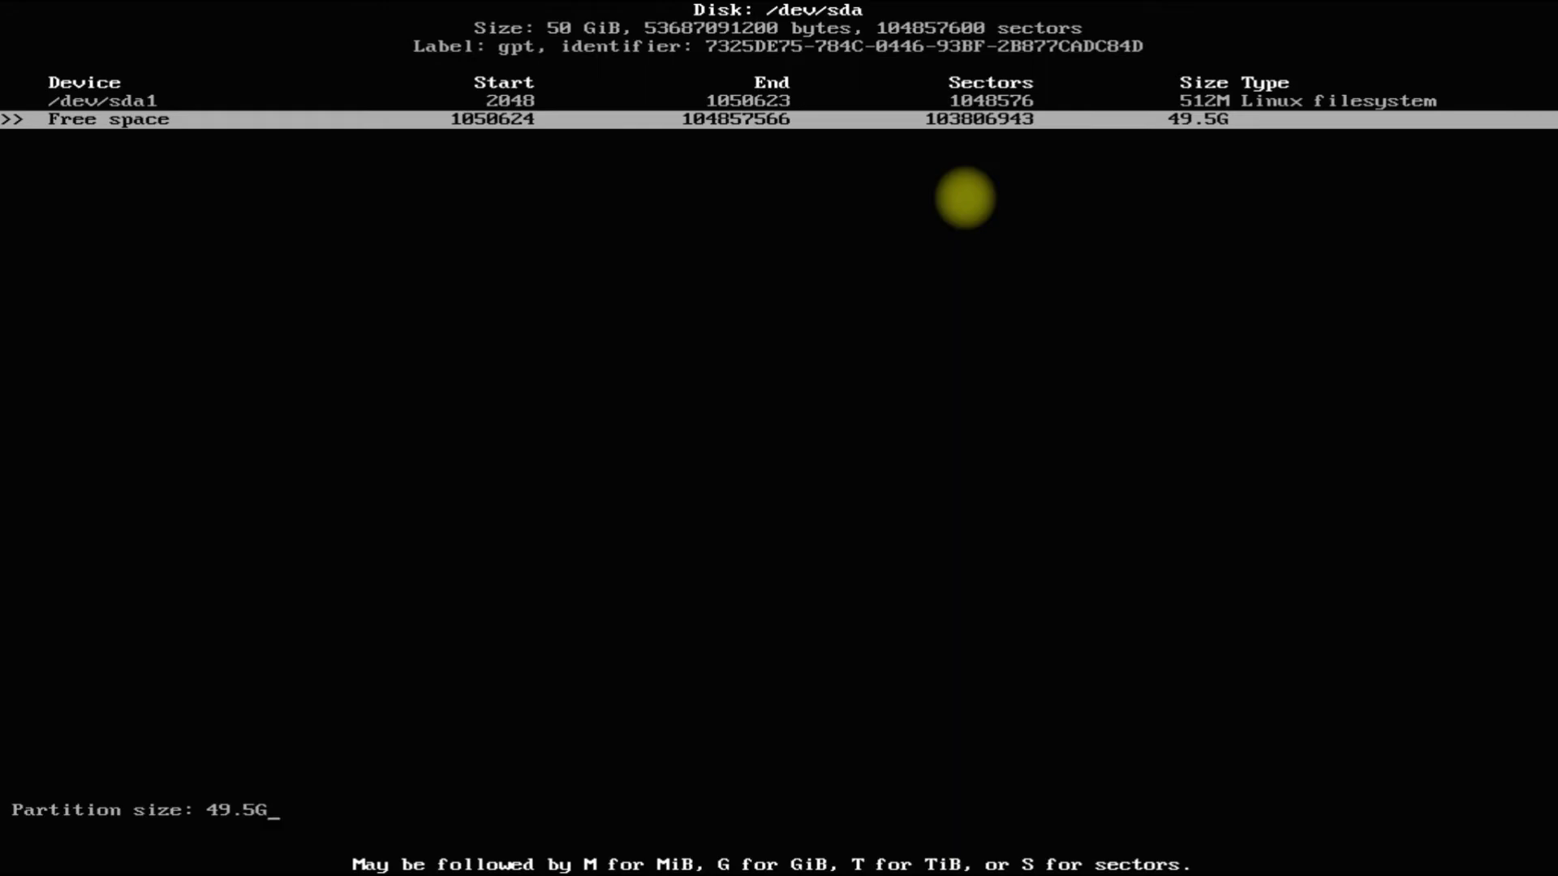
{"action": "key", "text": "BackSpace"}
{"action": "key", "text": "BackSpace"}
{"action": "key", "text": "BackSpace"}
{"action": "key", "text": "BackSpace"}
{"action": "key", "text": "BackSpace"}
{"action": "type", "text": "41.5"}
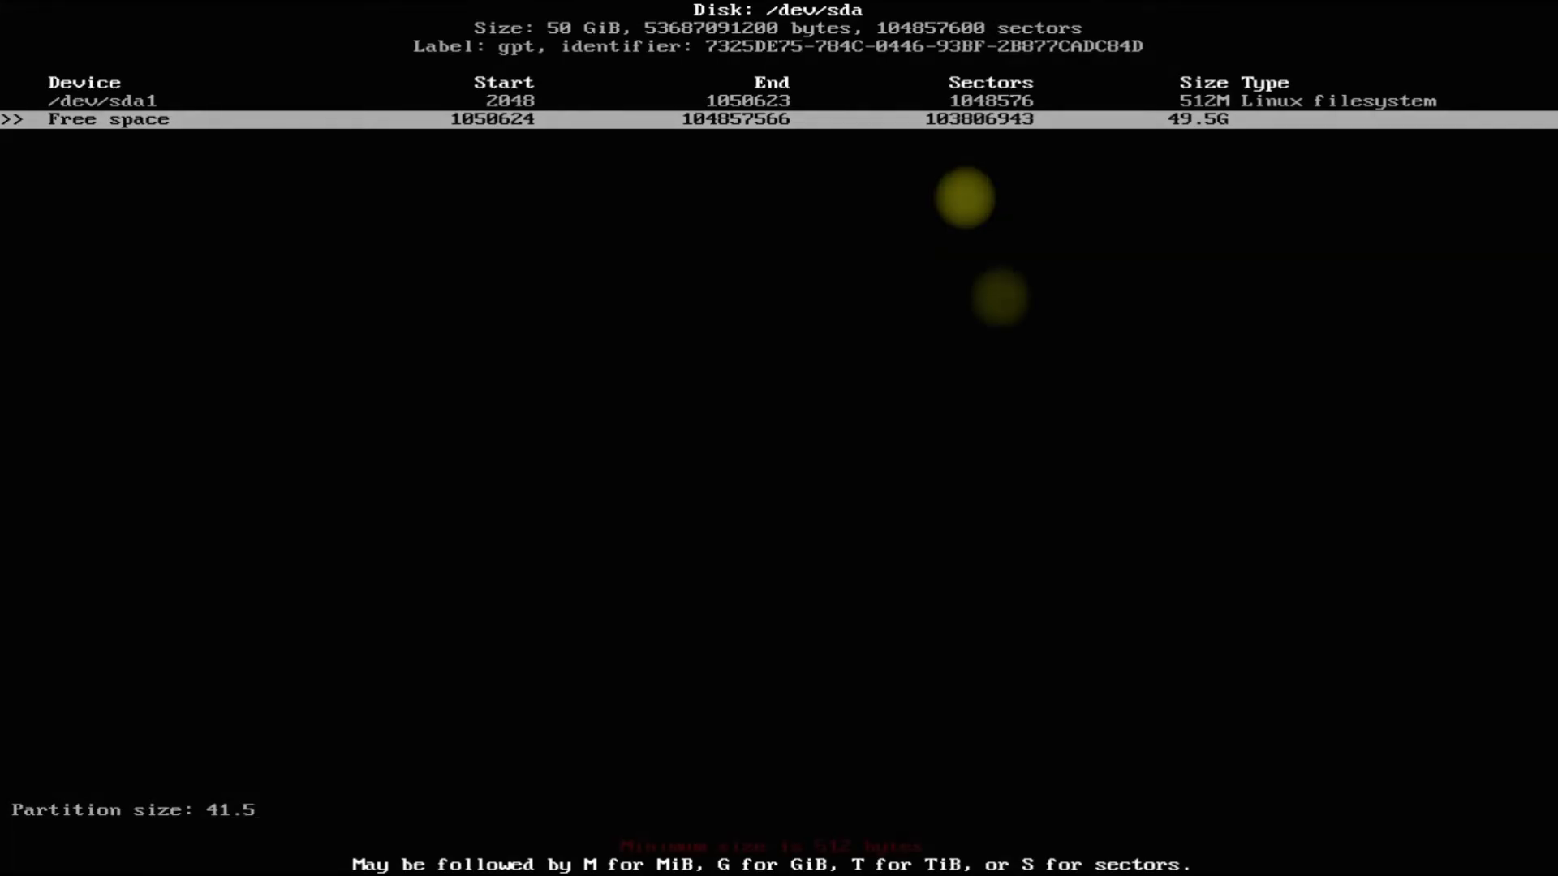
{"action": "type", "text": "G"}
{"action": "key", "text": "Return"}
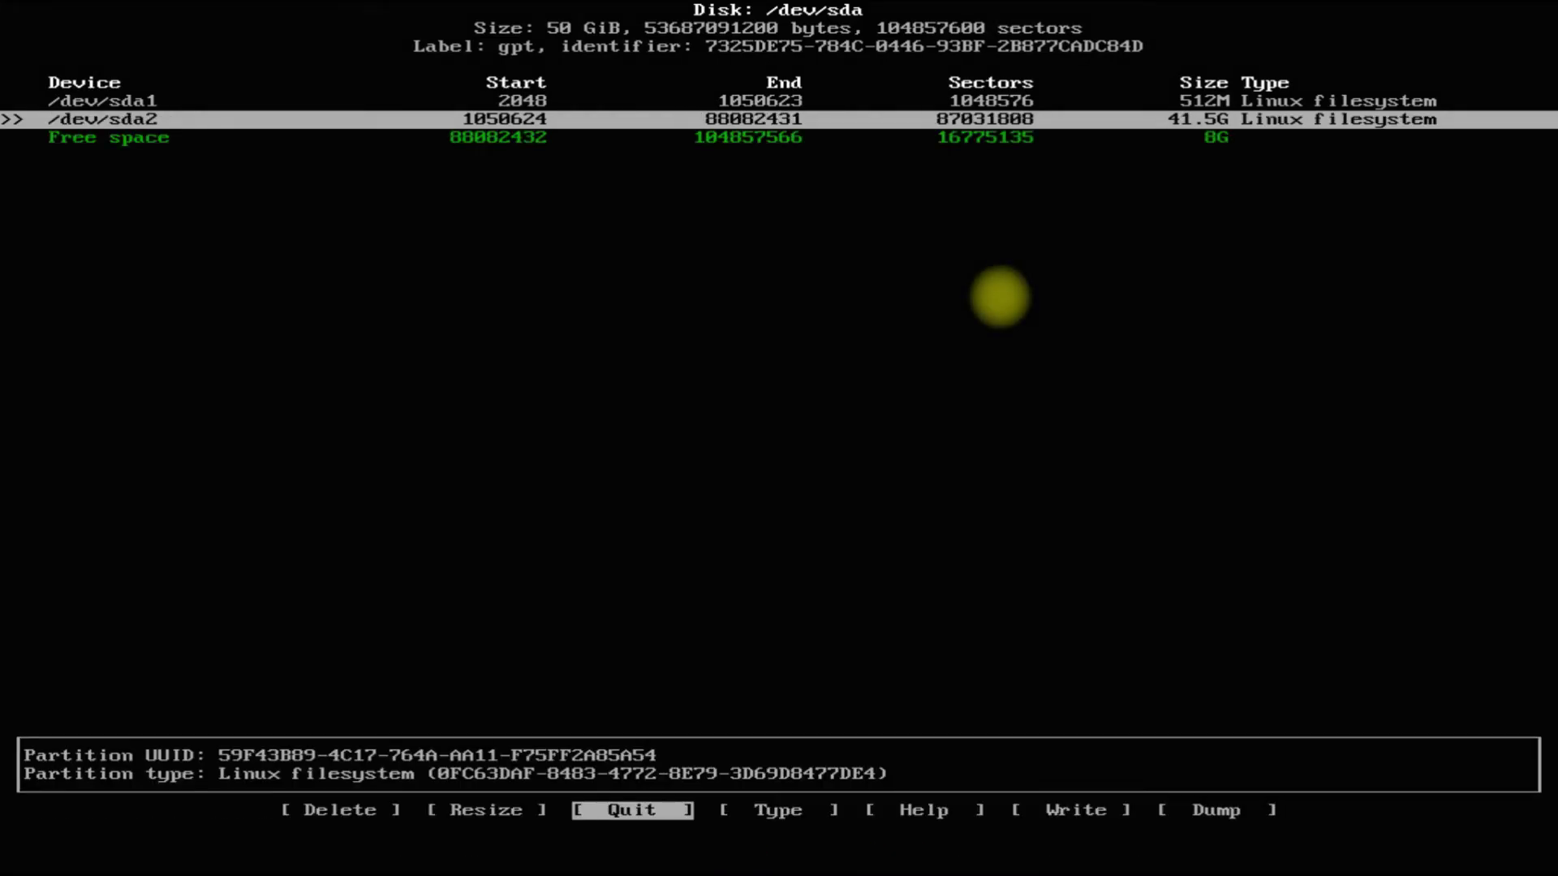
Create the 8G third partition from the remaining space and select Type for /dev/sda1.
{"action": "key", "text": "Down"}
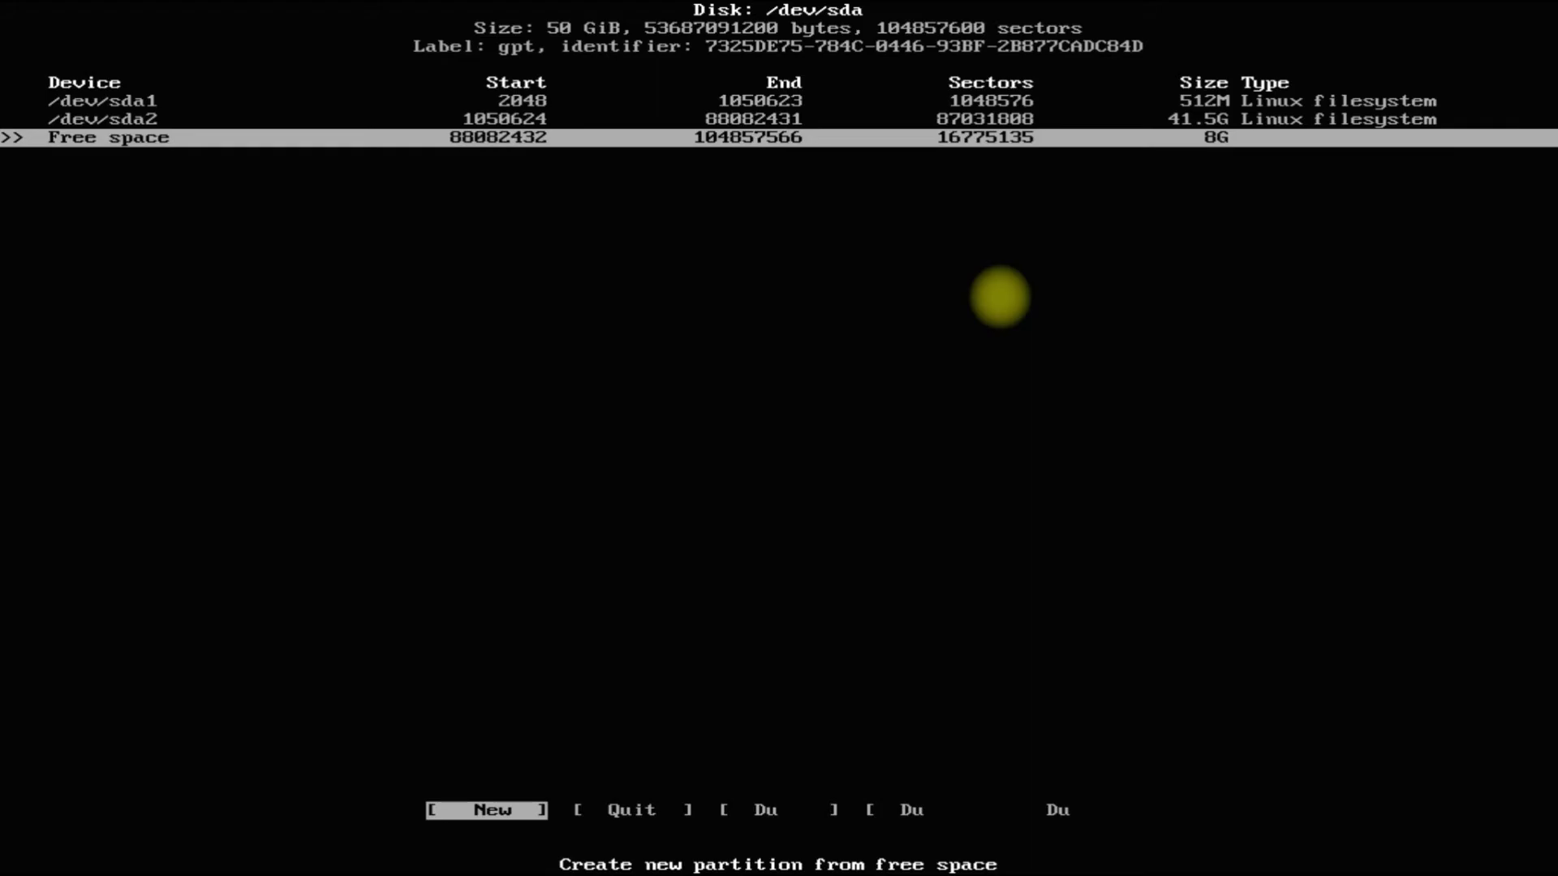
{"action": "key", "text": "Return"}
{"action": "key", "text": "Return"}
{"action": "key", "text": "Up"}
{"action": "key", "text": "Up"}
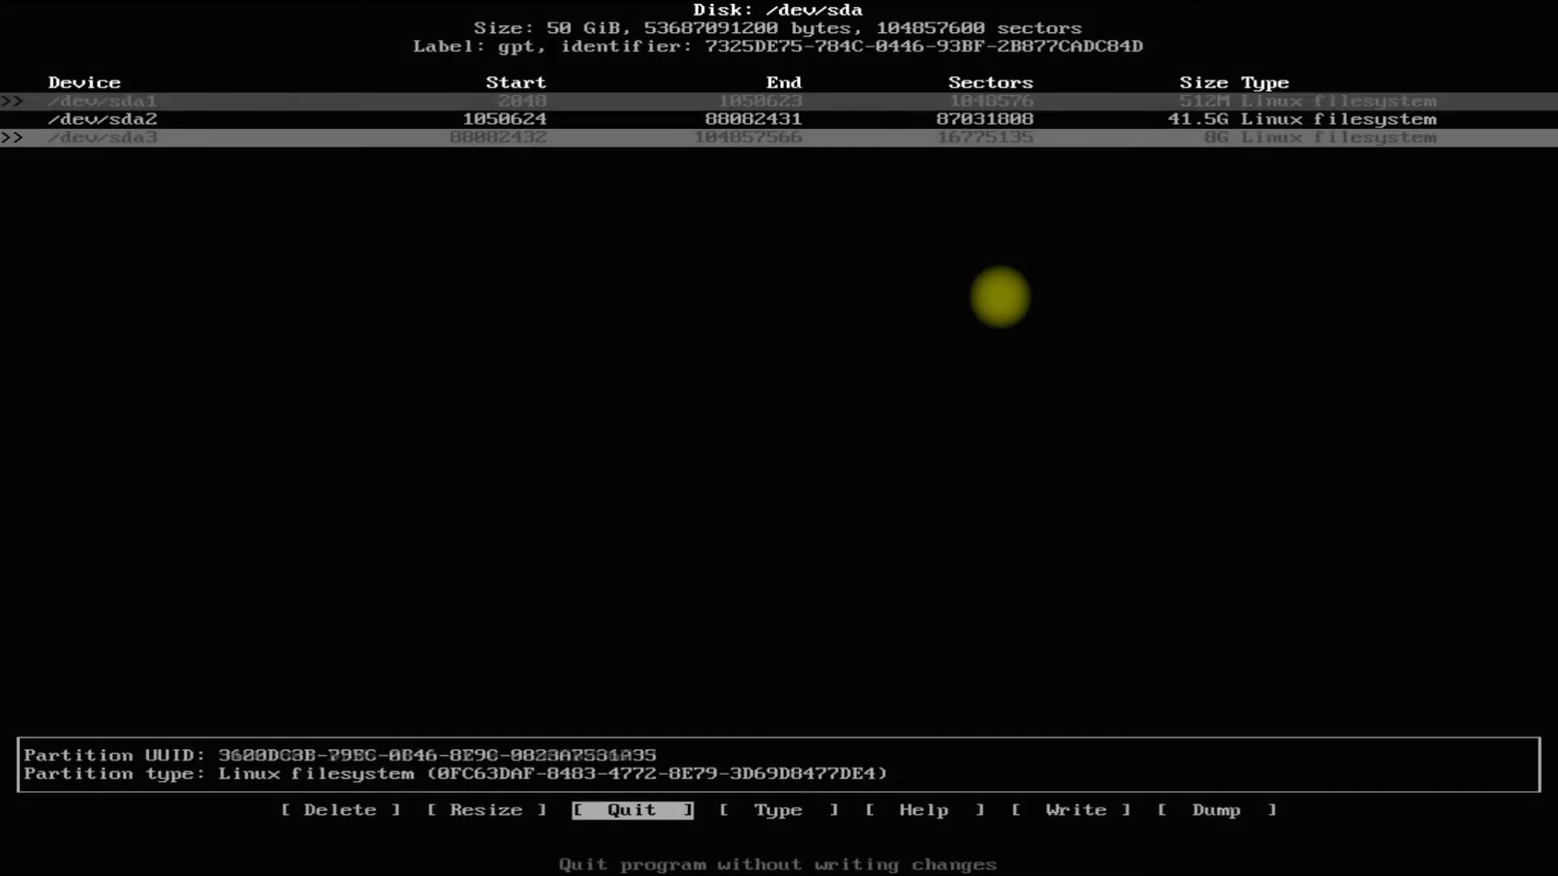
{"action": "key", "text": "Right"}
{"action": "key", "text": "Return"}
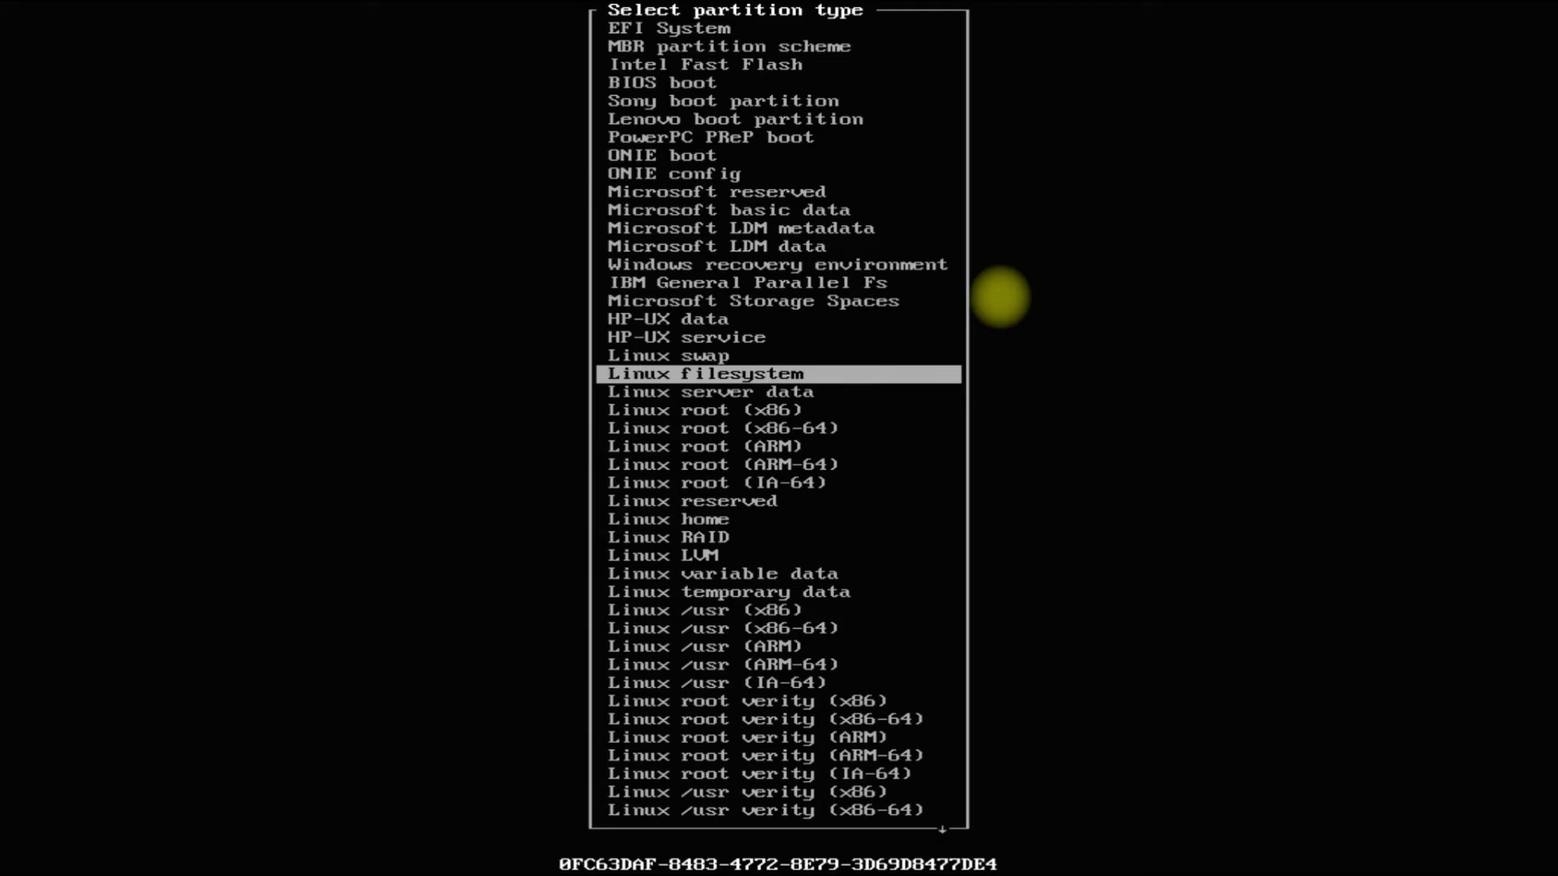
Set /dev/sda1 to EFI System and /dev/sda3 to Linux swap.
{"action": "key", "text": "Up"}
{"action": "key", "text": "Up"}
{"action": "key", "text": "Up"}
{"action": "key", "text": "Up"}
{"action": "key", "text": "Up"}
{"action": "key", "text": "Up"}
{"action": "key", "text": "Up"}
{"action": "key", "text": "Up"}
{"action": "key", "text": "Up"}
{"action": "key", "text": "Up"}
{"action": "key", "text": "Up"}
{"action": "key", "text": "Up"}
{"action": "key", "text": "Up"}
{"action": "key", "text": "Up"}
{"action": "key", "text": "Up"}
{"action": "key", "text": "Up"}
{"action": "key", "text": "Up"}
{"action": "key", "text": "Up"}
{"action": "key", "text": "Up"}
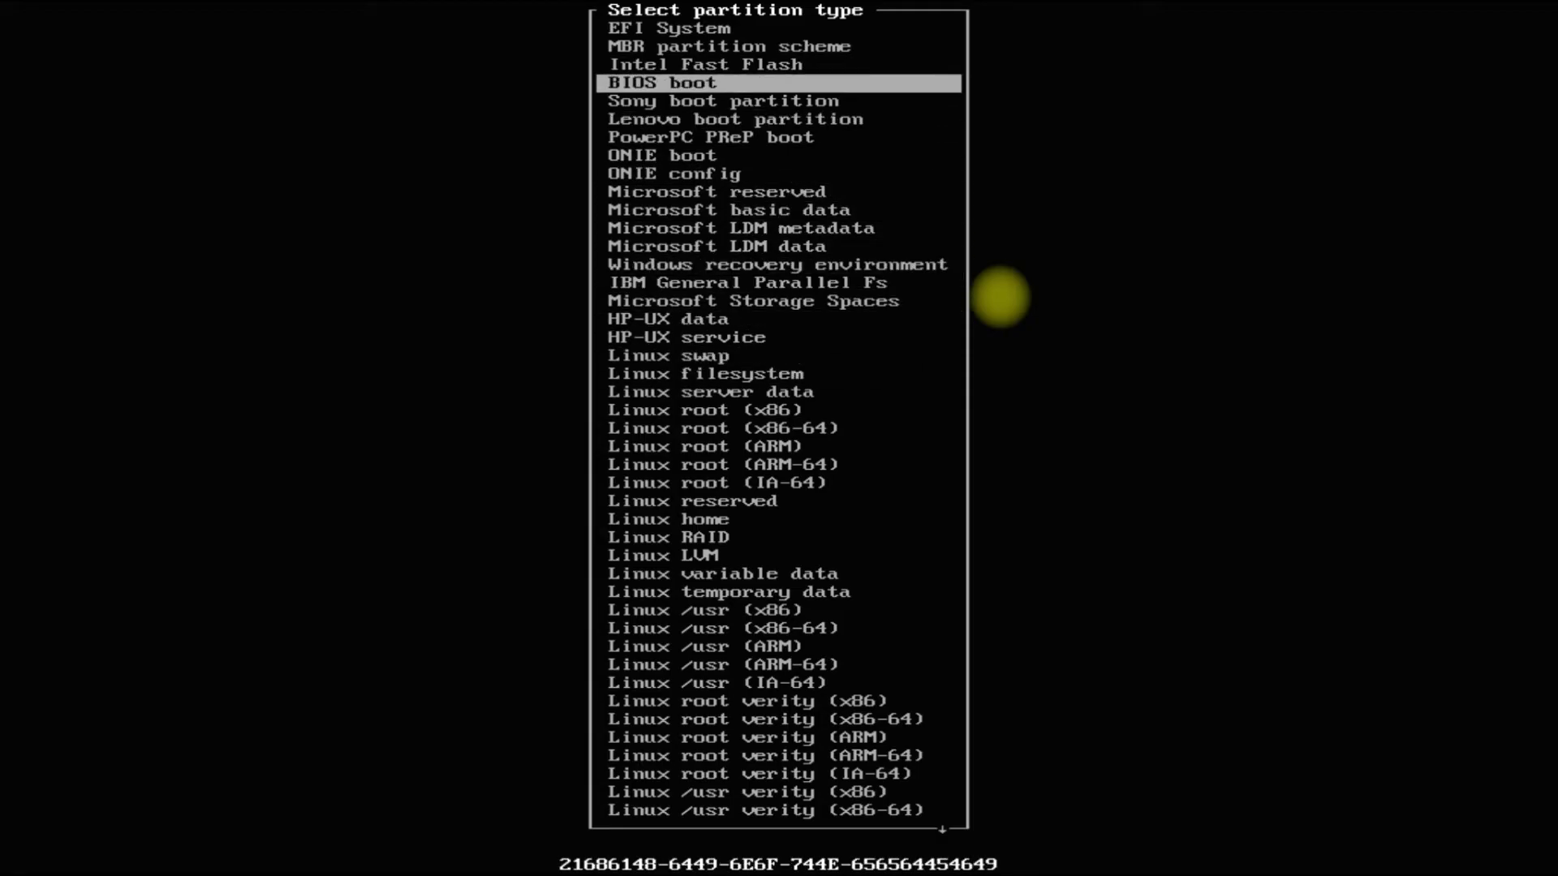
{"action": "key", "text": "Return"}
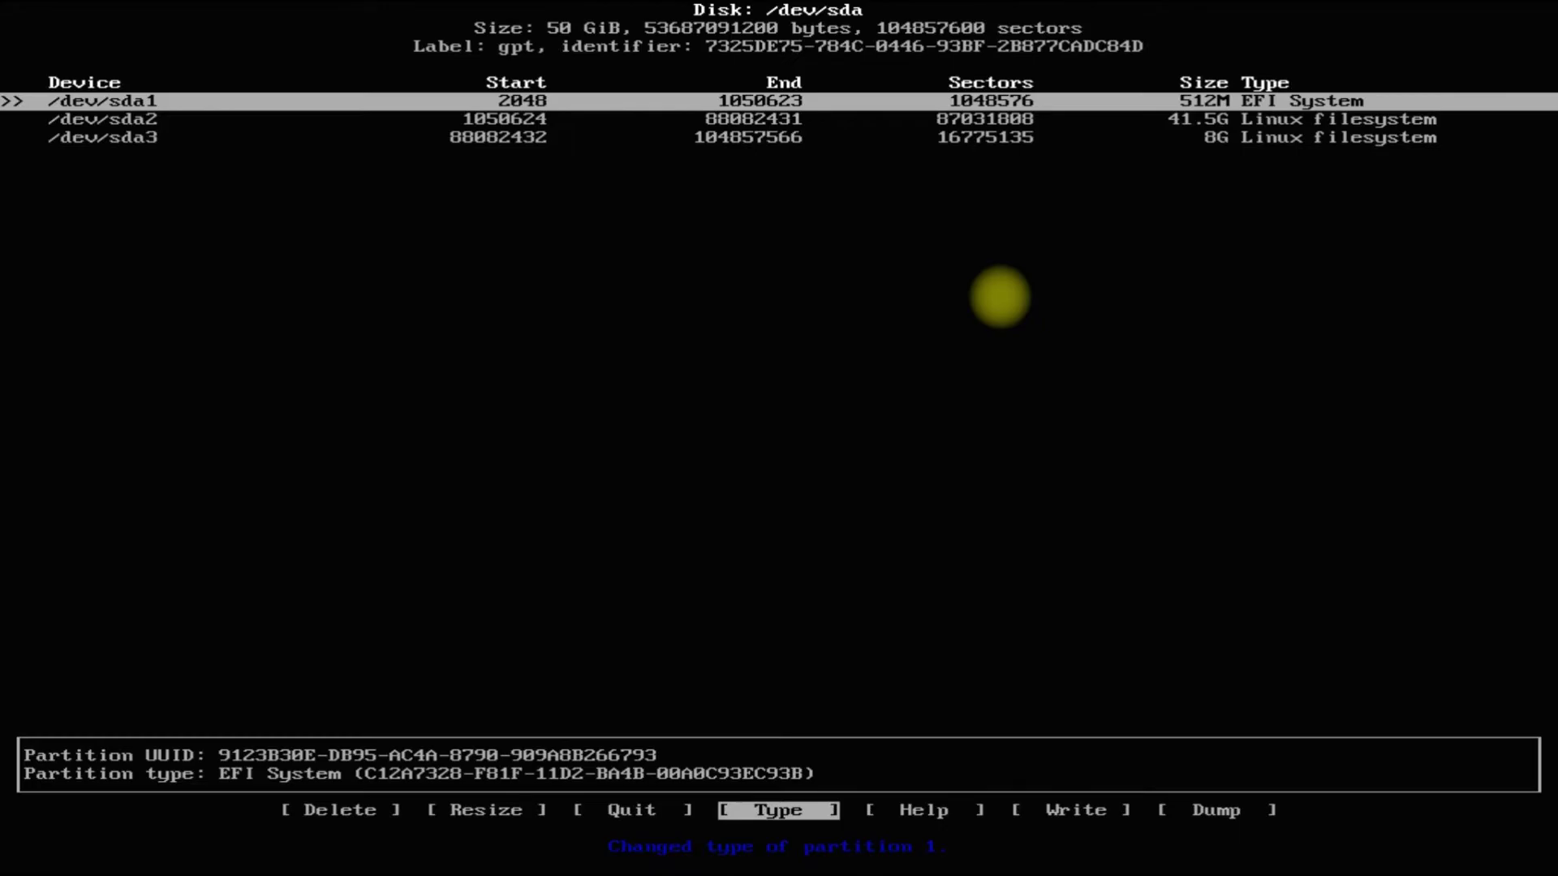
{"action": "key", "text": "Down"}
{"action": "key", "text": "Return"}
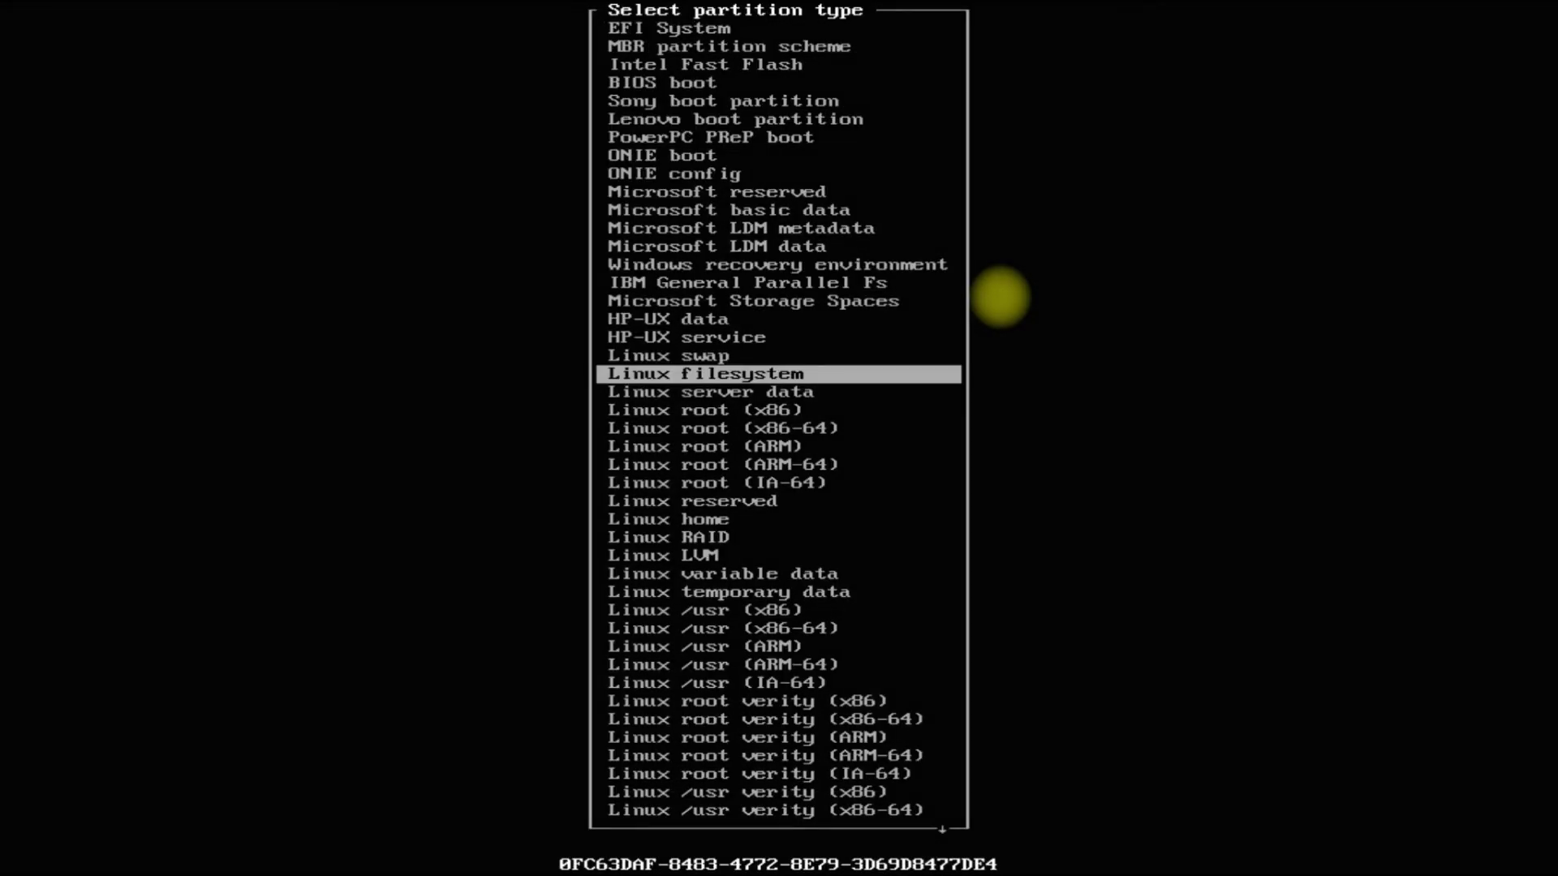
{"action": "key", "text": "Up"}
{"action": "key", "text": "Return"}
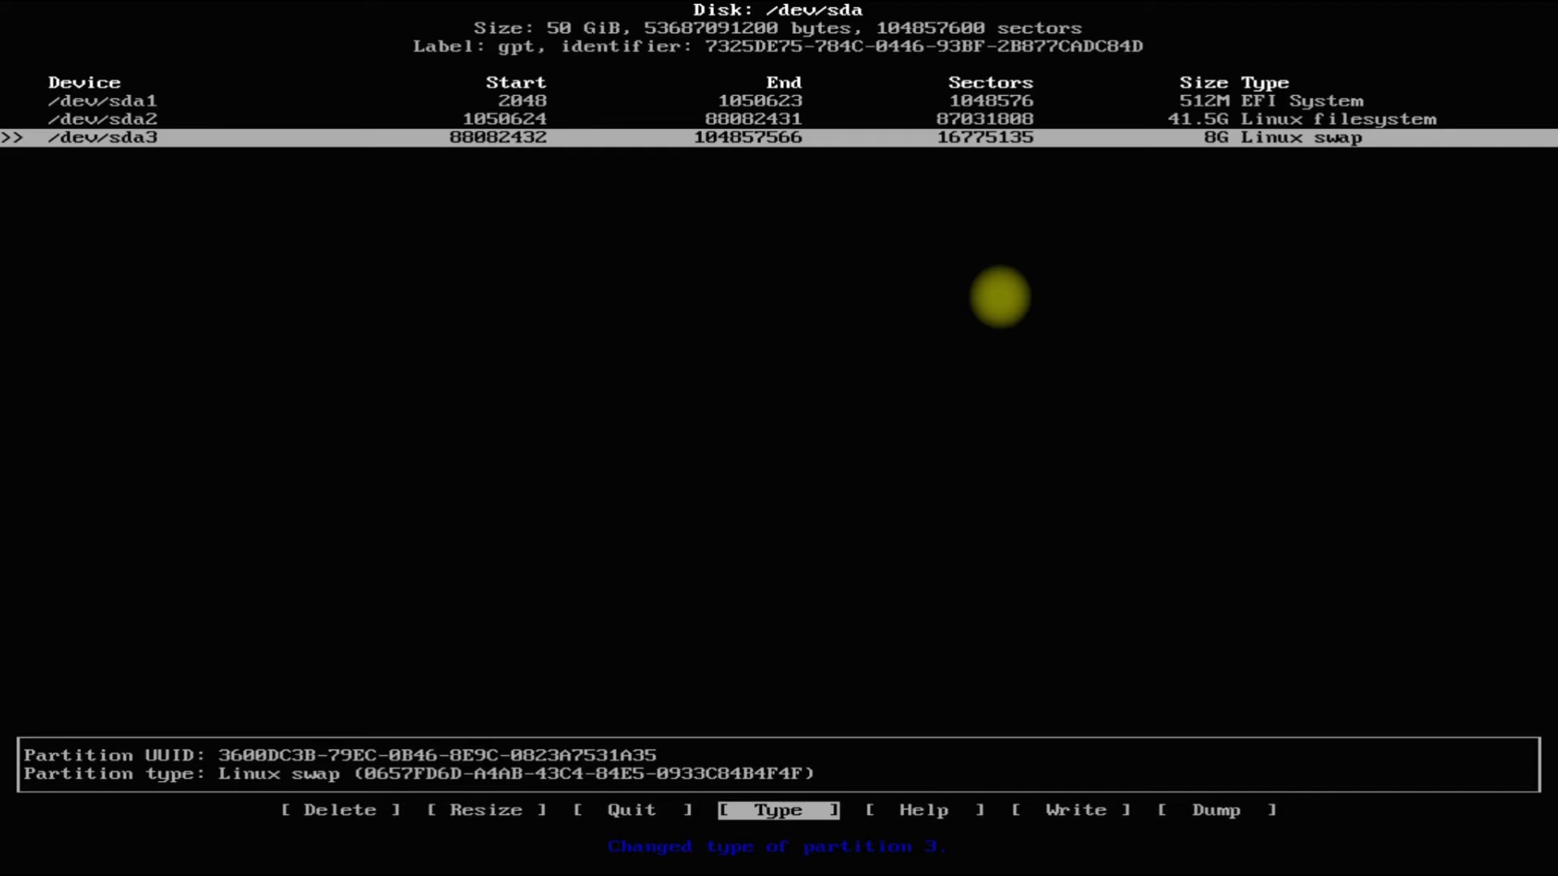
Write the partition table to /dev/sda, confirming with yes, and quit cfdisk.
{"action": "key", "text": "Right"}
{"action": "key", "text": "Right"}
{"action": "key", "text": "Right"}
{"action": "key", "text": "Left"}
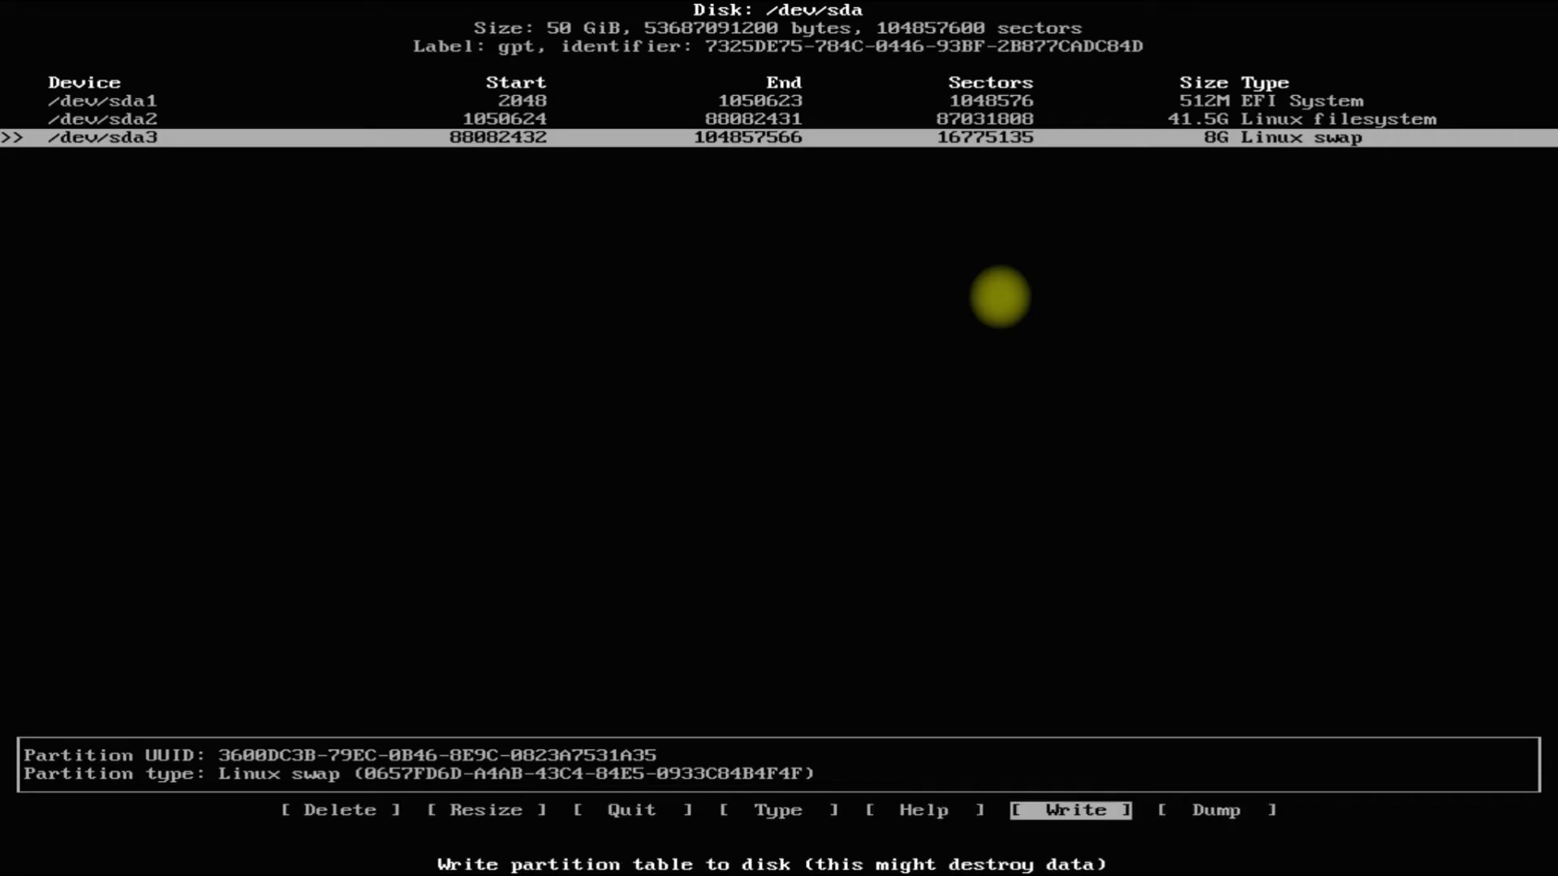
{"action": "key", "text": "Return"}
{"action": "type", "text": "yes"}
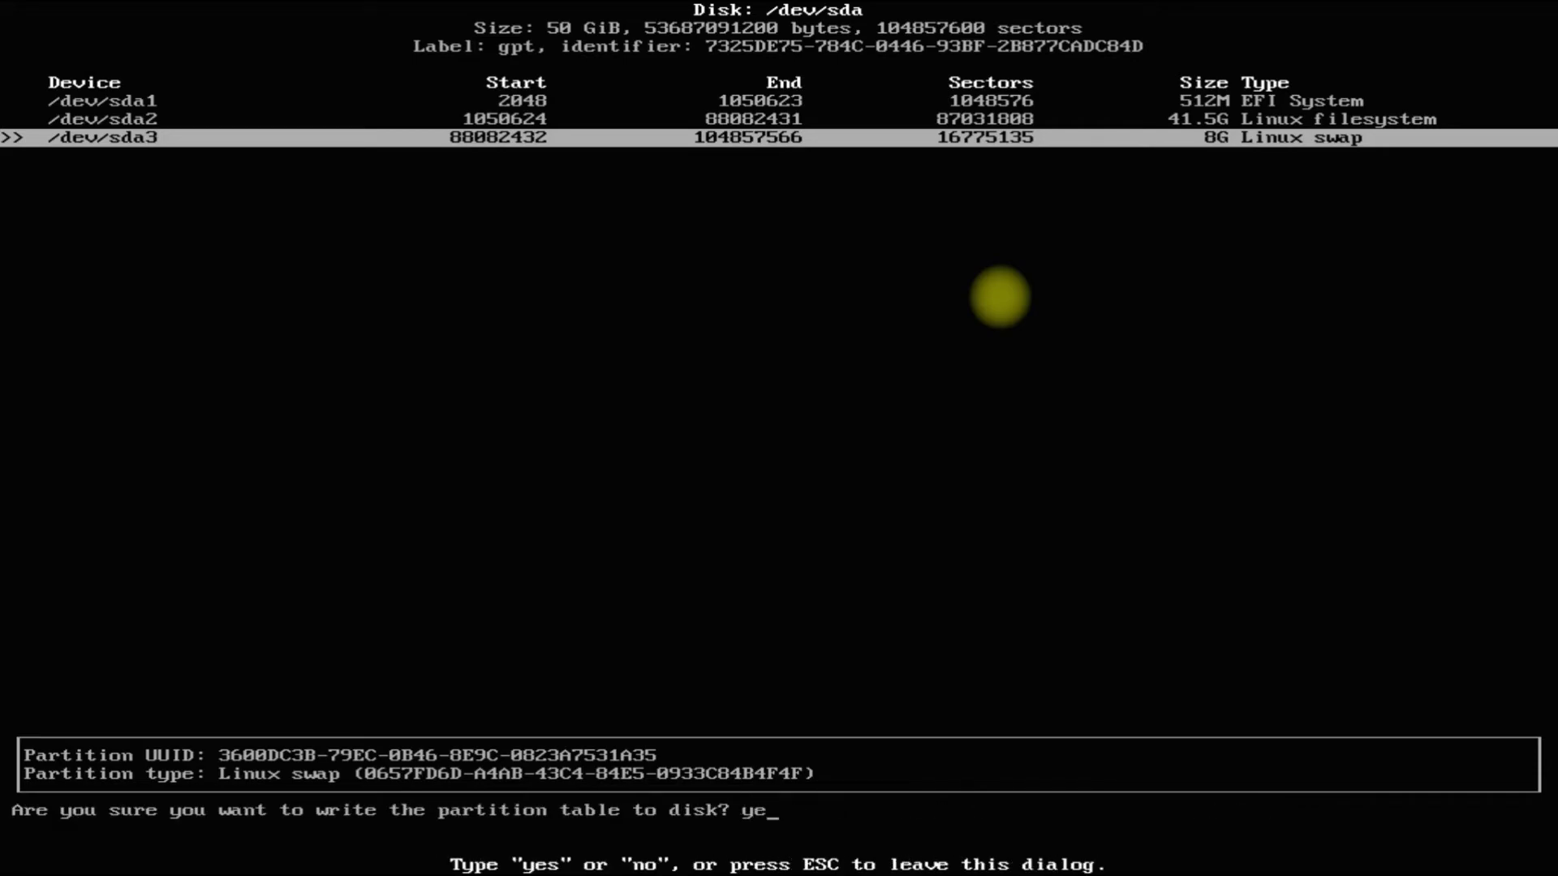
{"action": "key", "text": "Return"}
{"action": "key", "text": "Right"}
{"action": "key", "text": "Right"}
{"action": "key", "text": "Right"}
{"action": "key", "text": "Right"}
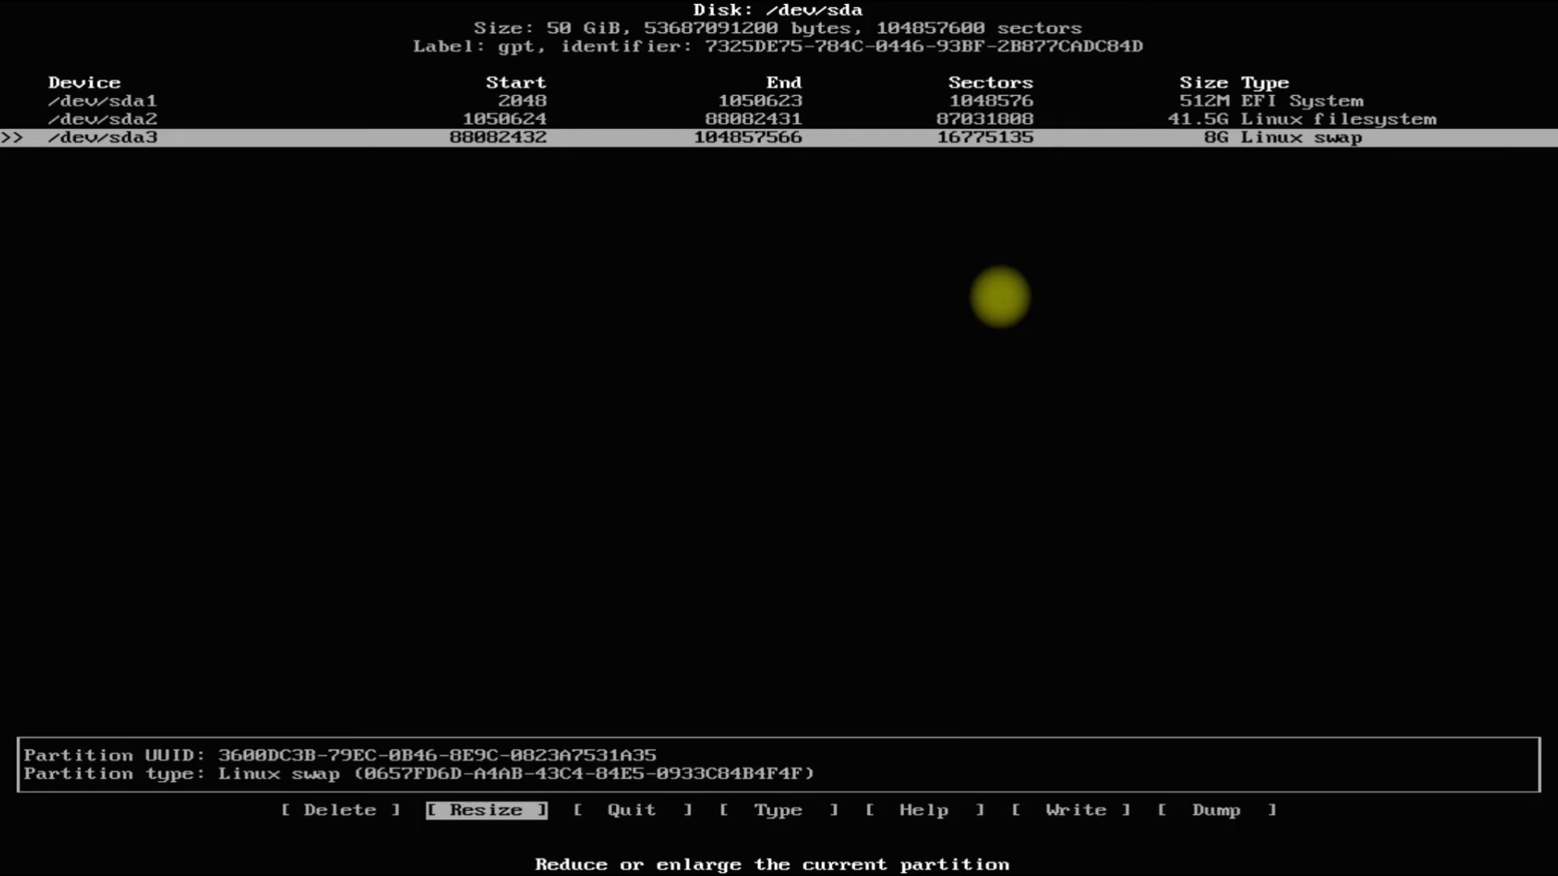
{"action": "key", "text": "Return"}
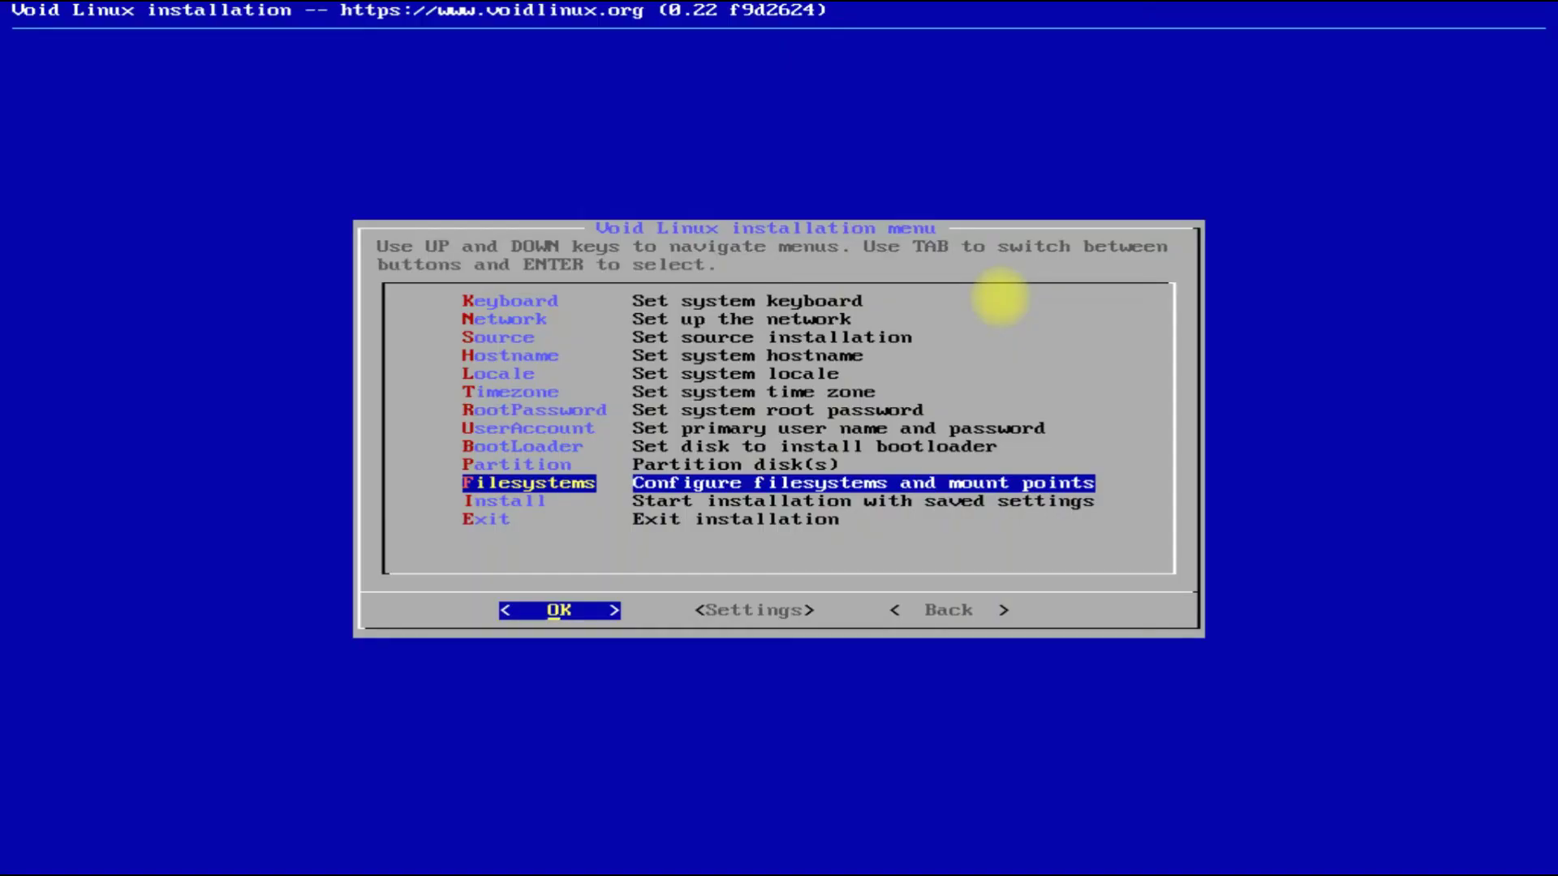
Format /dev/sda1 as FAT32 (vfat) mounted at /boot/efi.
{"action": "key", "text": "Return"}
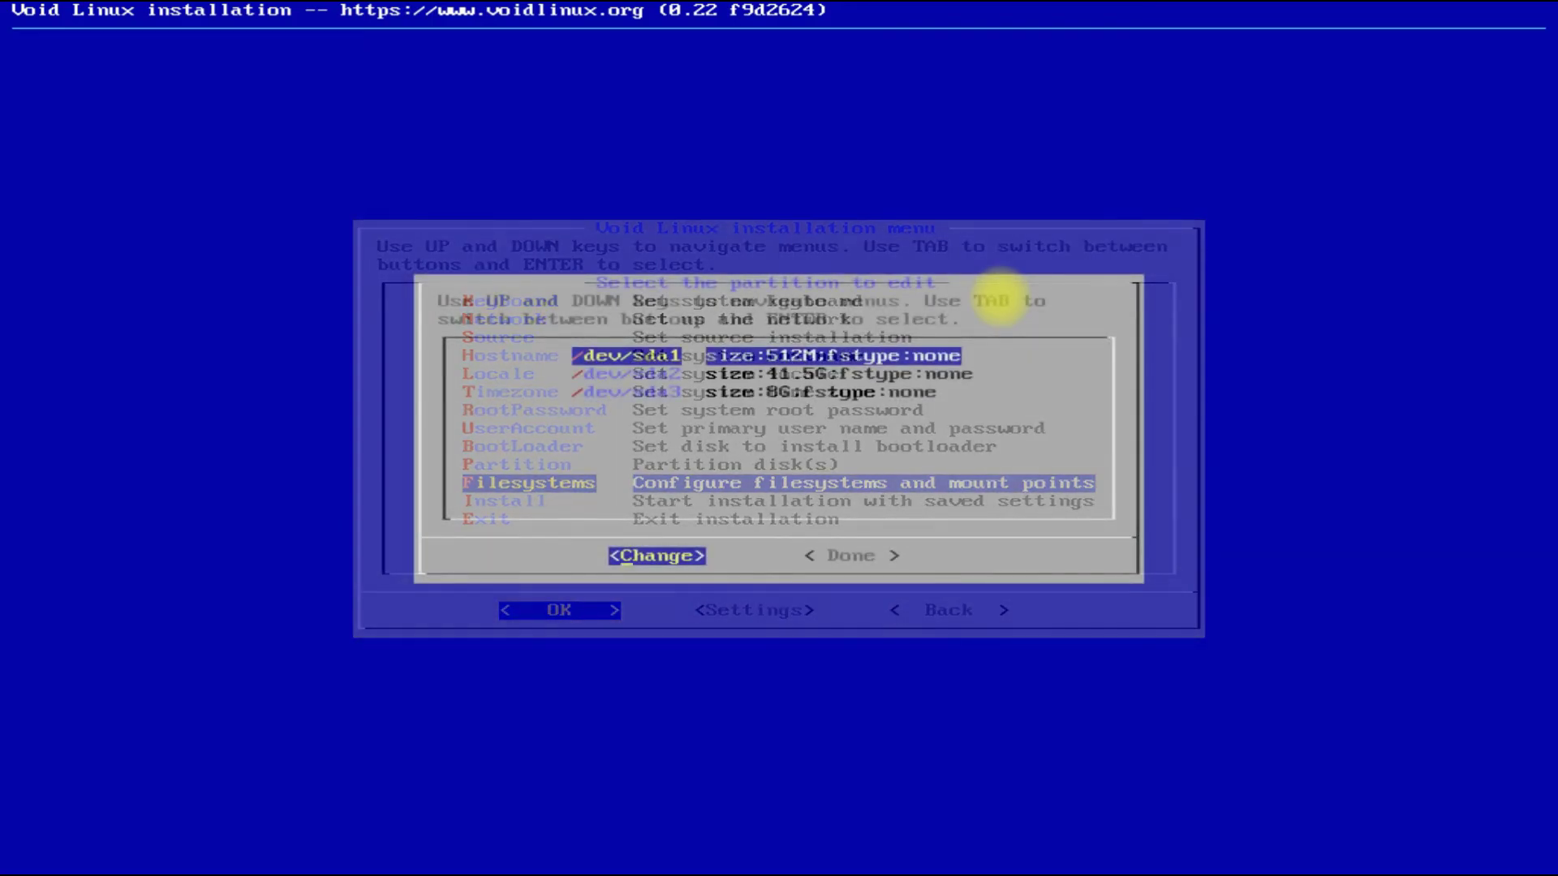
{"action": "key", "text": "Return"}
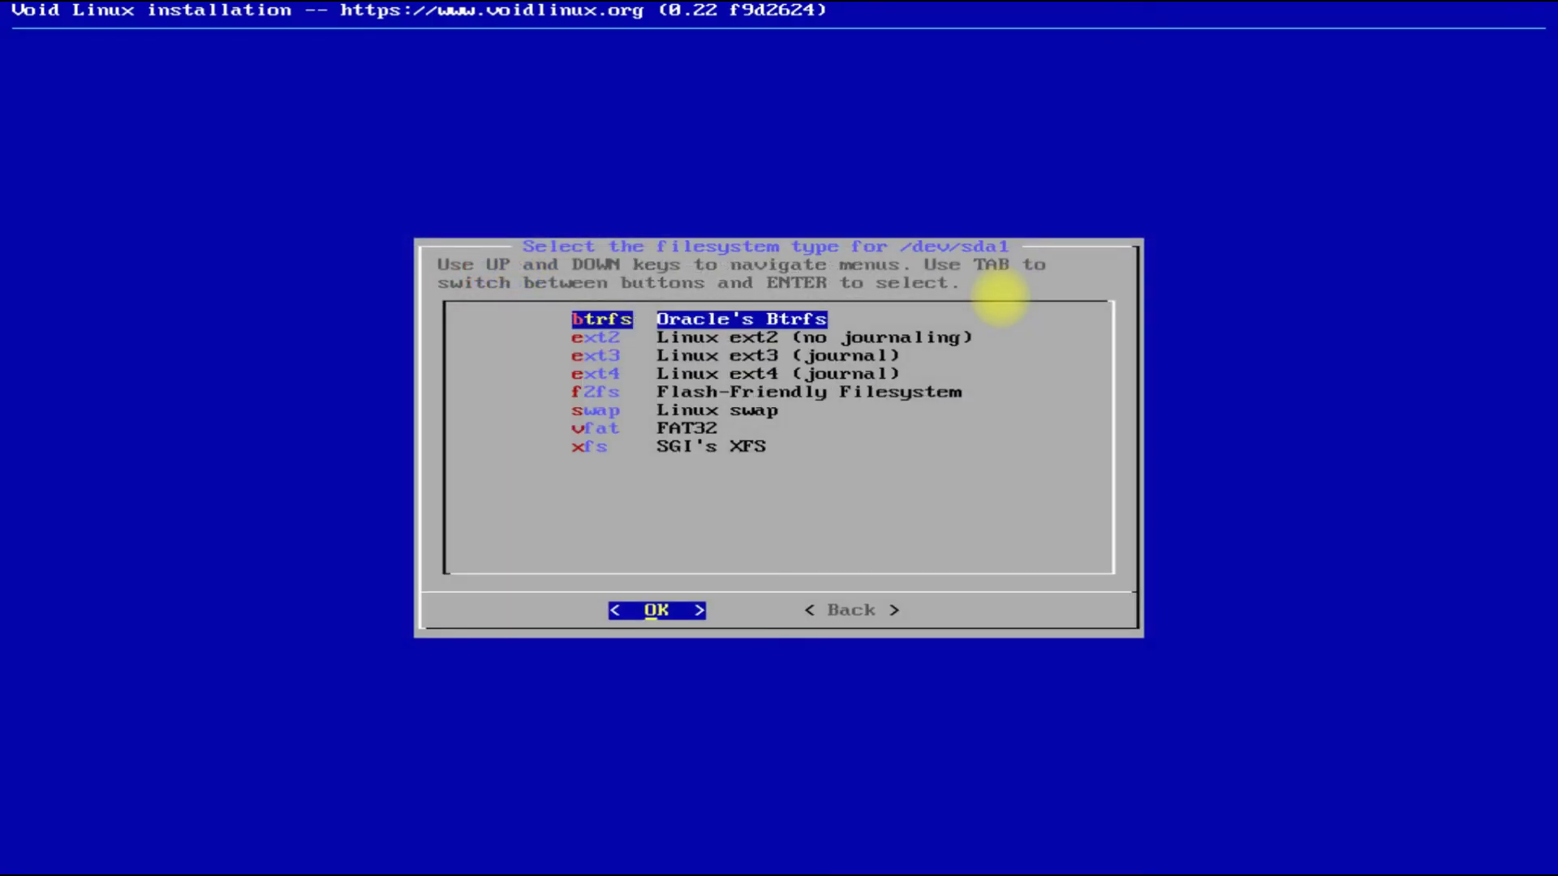
{"action": "key", "text": "Down"}
{"action": "key", "text": "Down"}
{"action": "key", "text": "Down"}
{"action": "key", "text": "Down"}
{"action": "key", "text": "Down"}
{"action": "key", "text": "Down"}
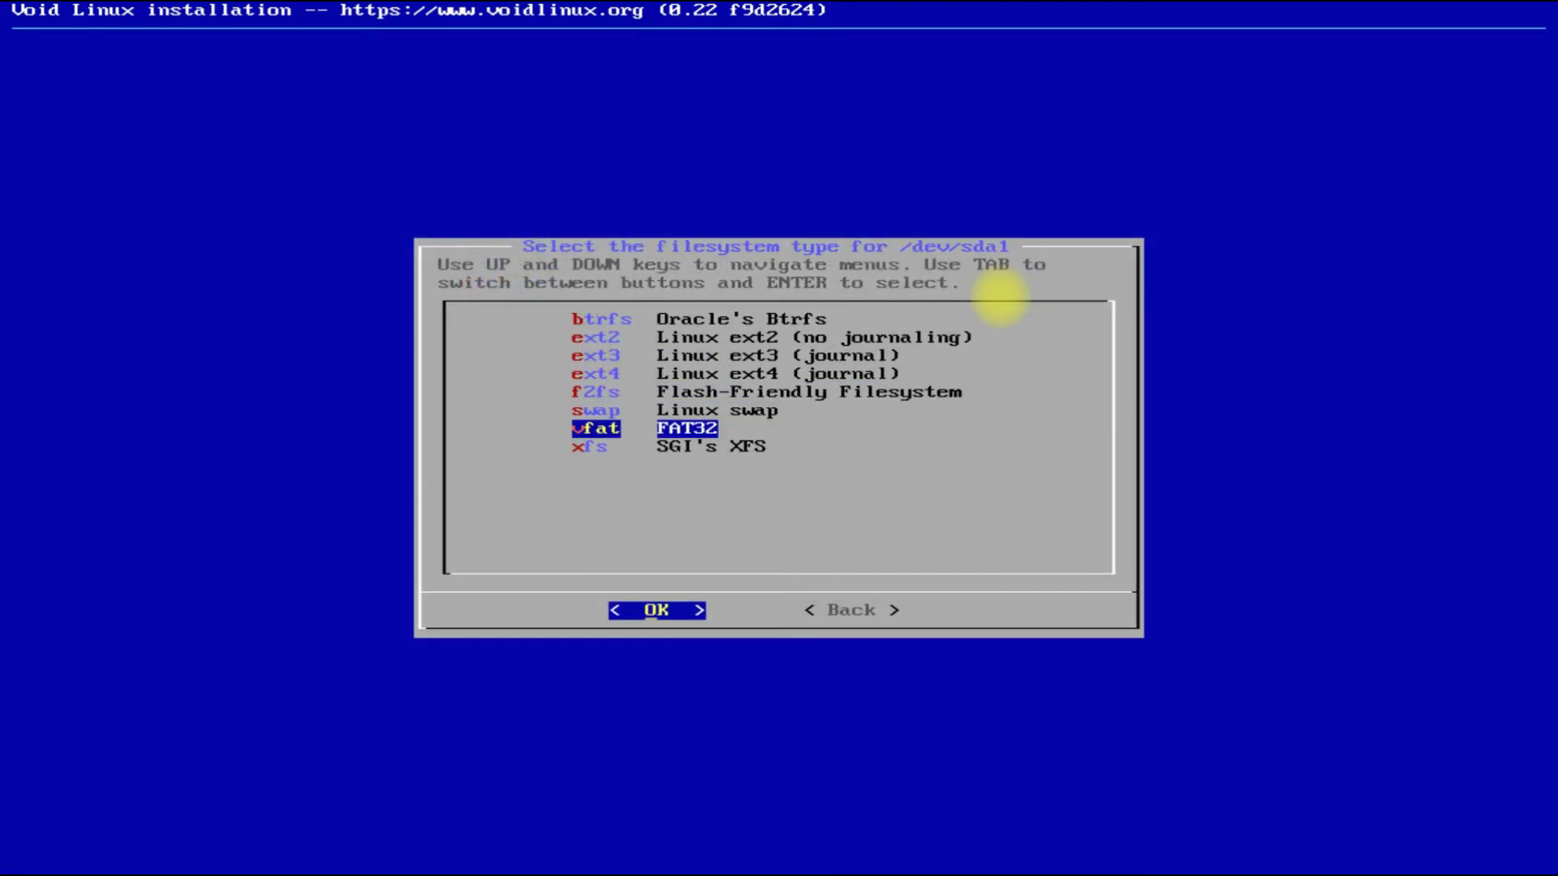
{"action": "key", "text": "Return"}
{"action": "type", "text": "/"}
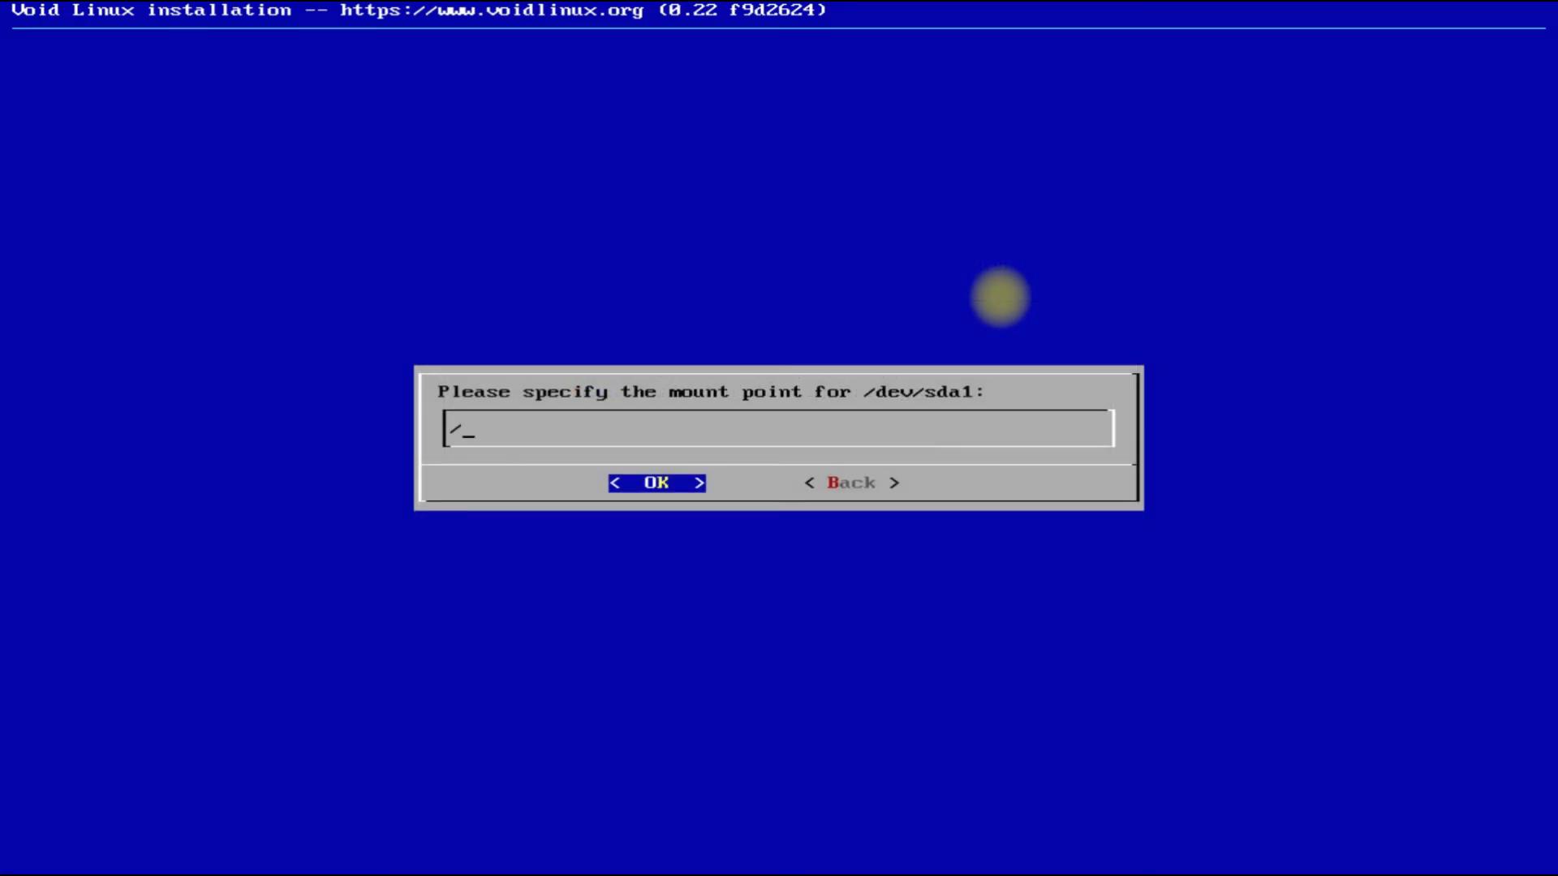
{"action": "type", "text": "booy"}
{"action": "key", "text": "BackSpace"}
{"action": "type", "text": "t/efi"}
{"action": "key", "text": "Return"}
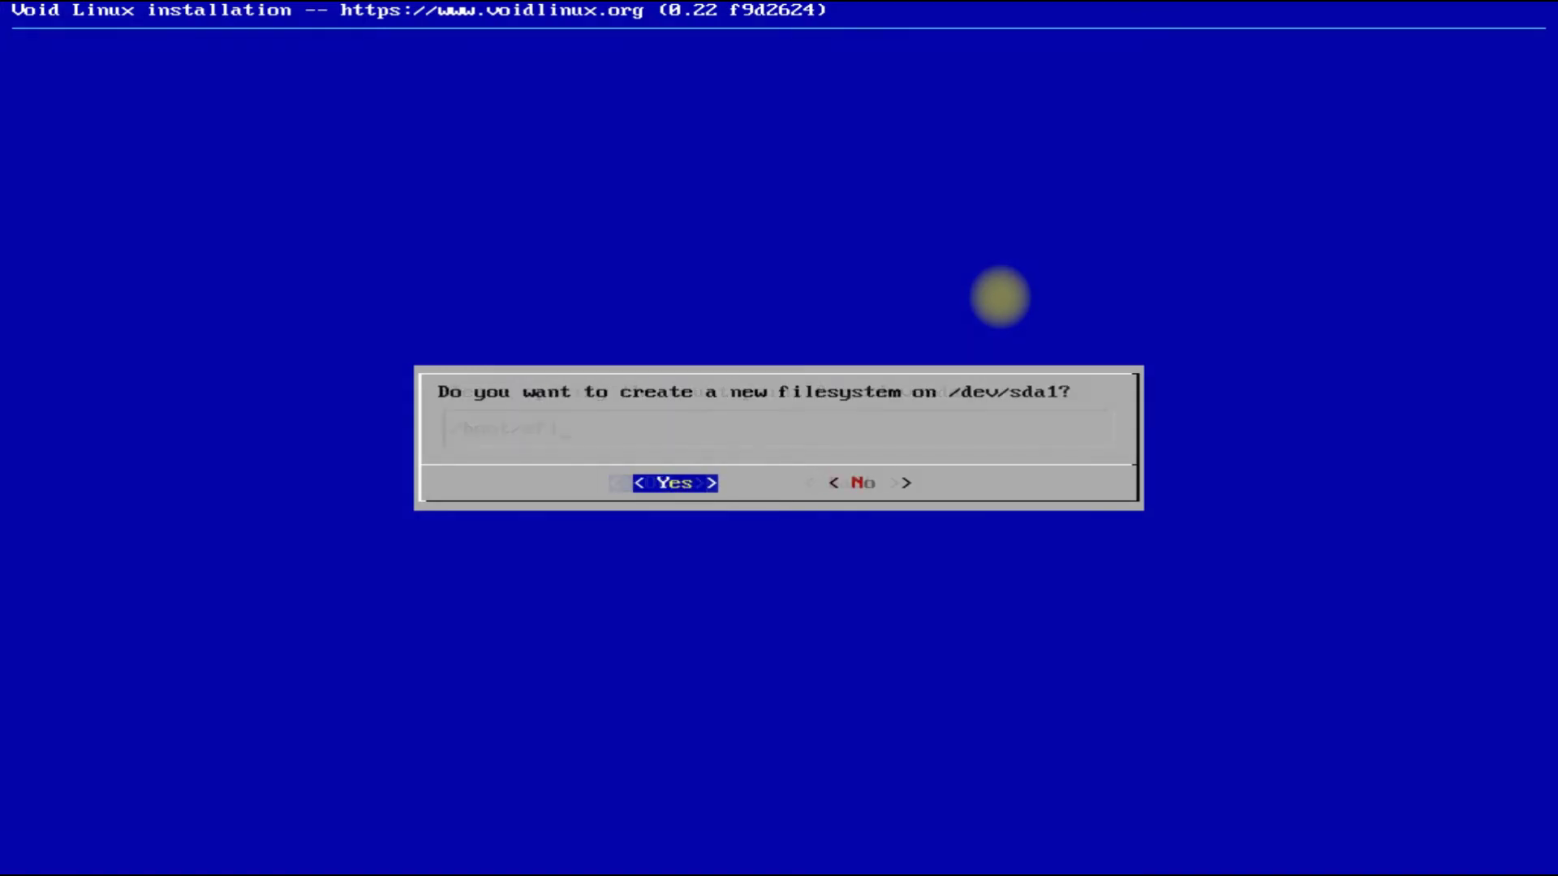
{"action": "key", "text": "Return"}
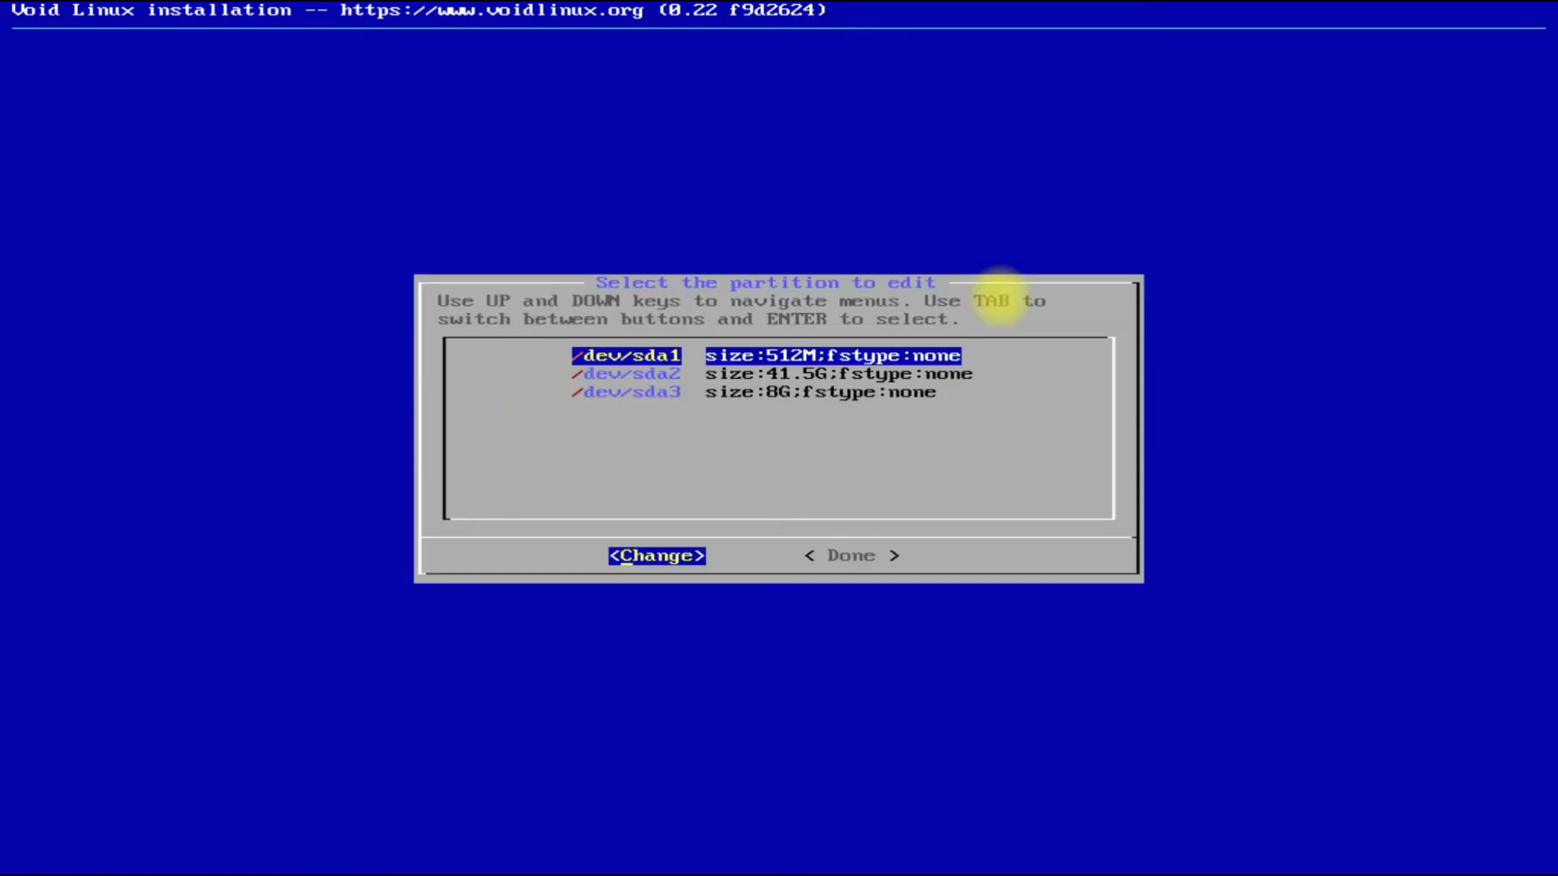
Format /dev/sda2 as ext4 mounted at /.
{"action": "key", "text": "Down"}
{"action": "key", "text": "Return"}
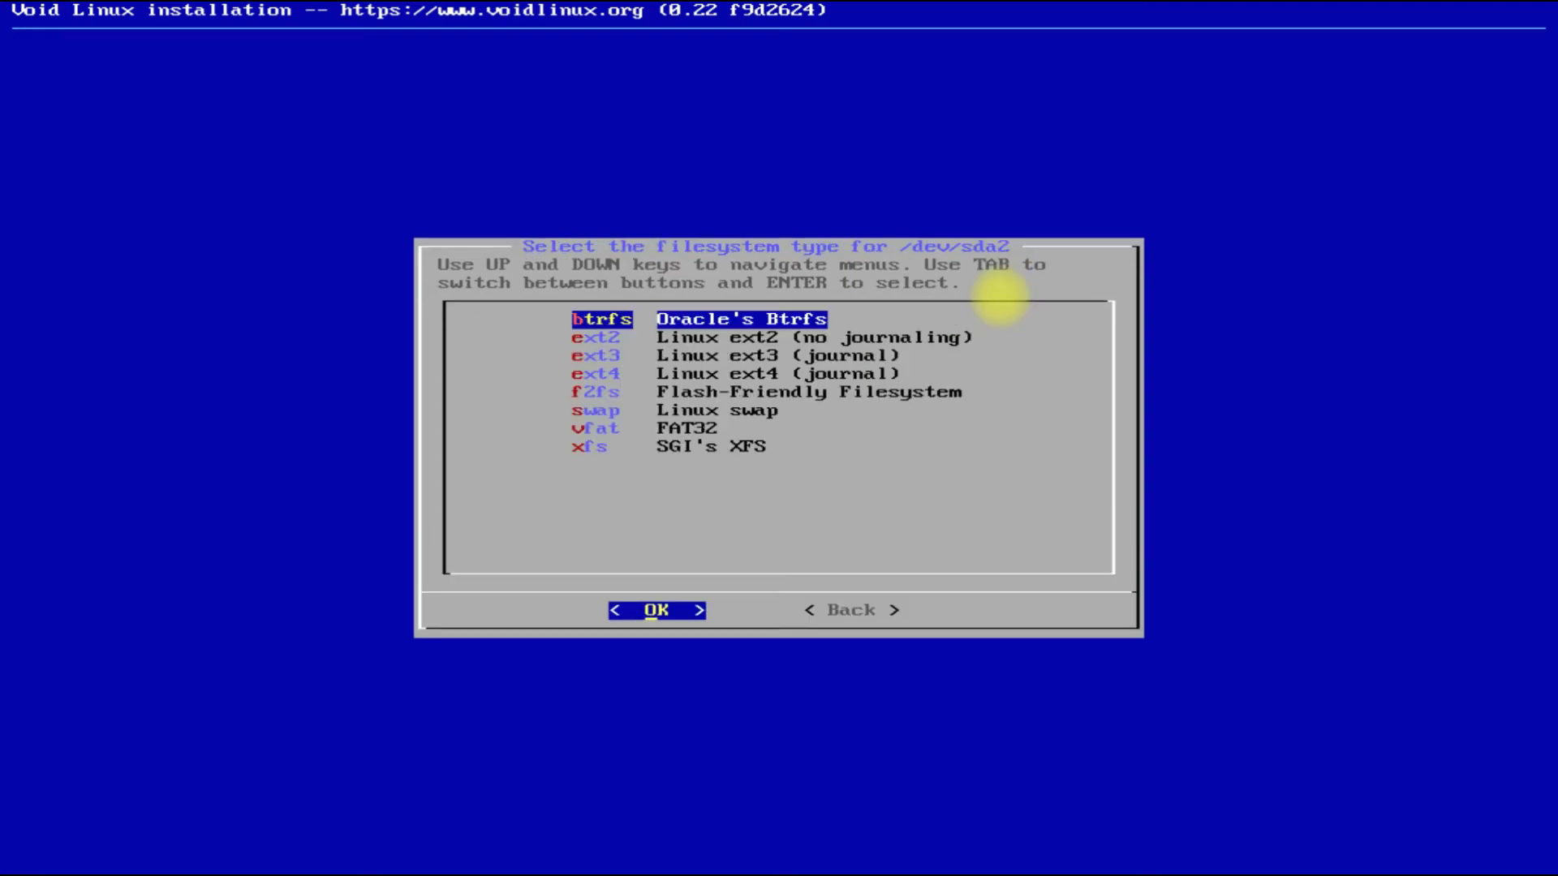
{"action": "key", "text": "Down"}
{"action": "key", "text": "Down"}
{"action": "key", "text": "Down"}
{"action": "key", "text": "Down"}
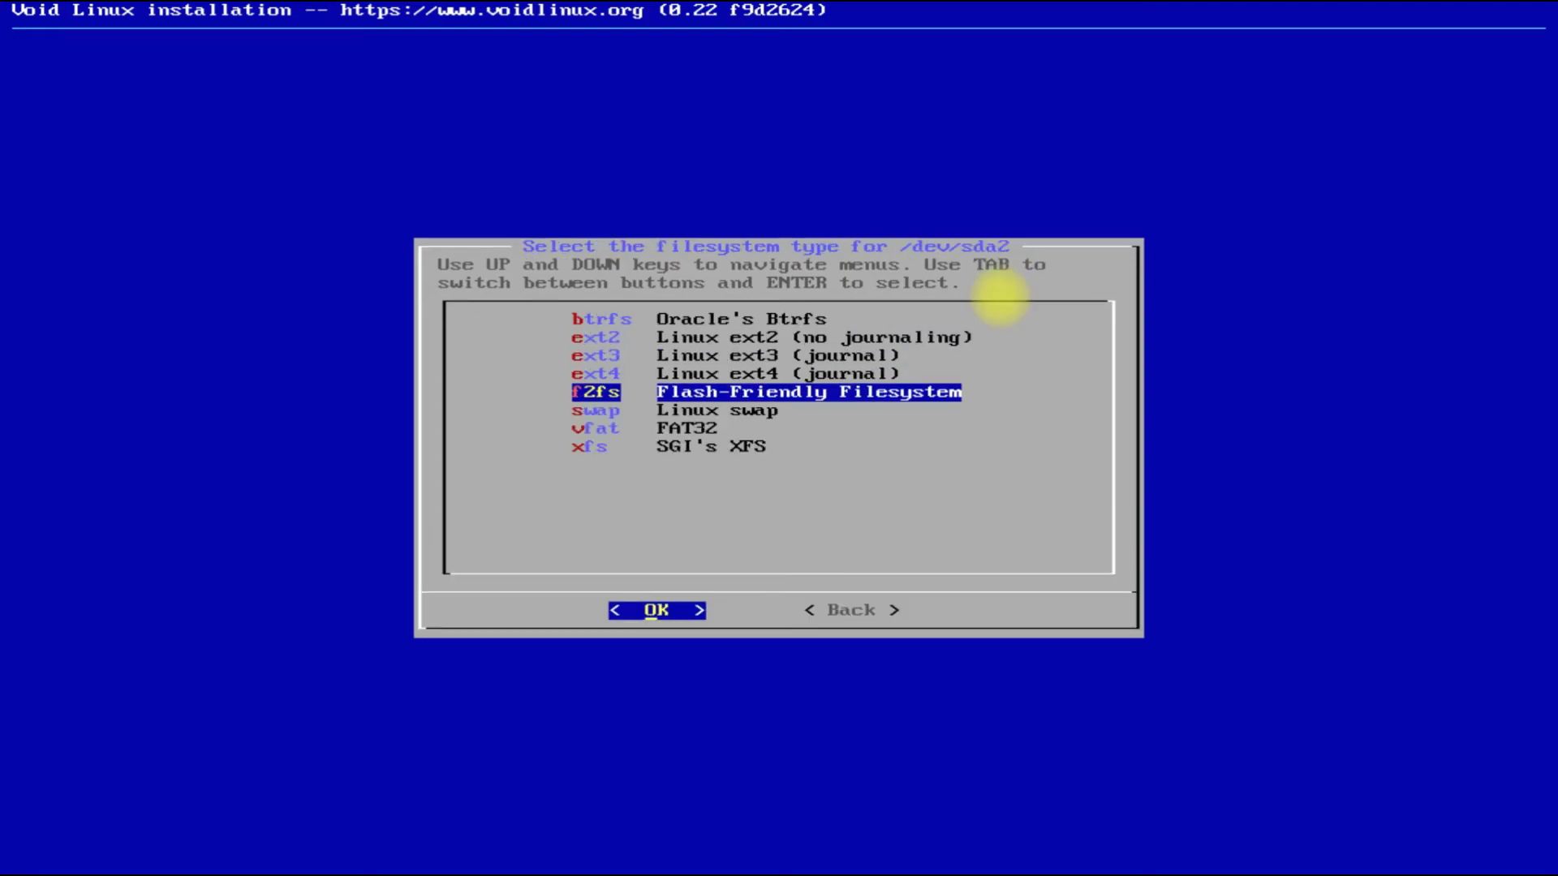
{"action": "key", "text": "Up"}
{"action": "key", "text": "Return"}
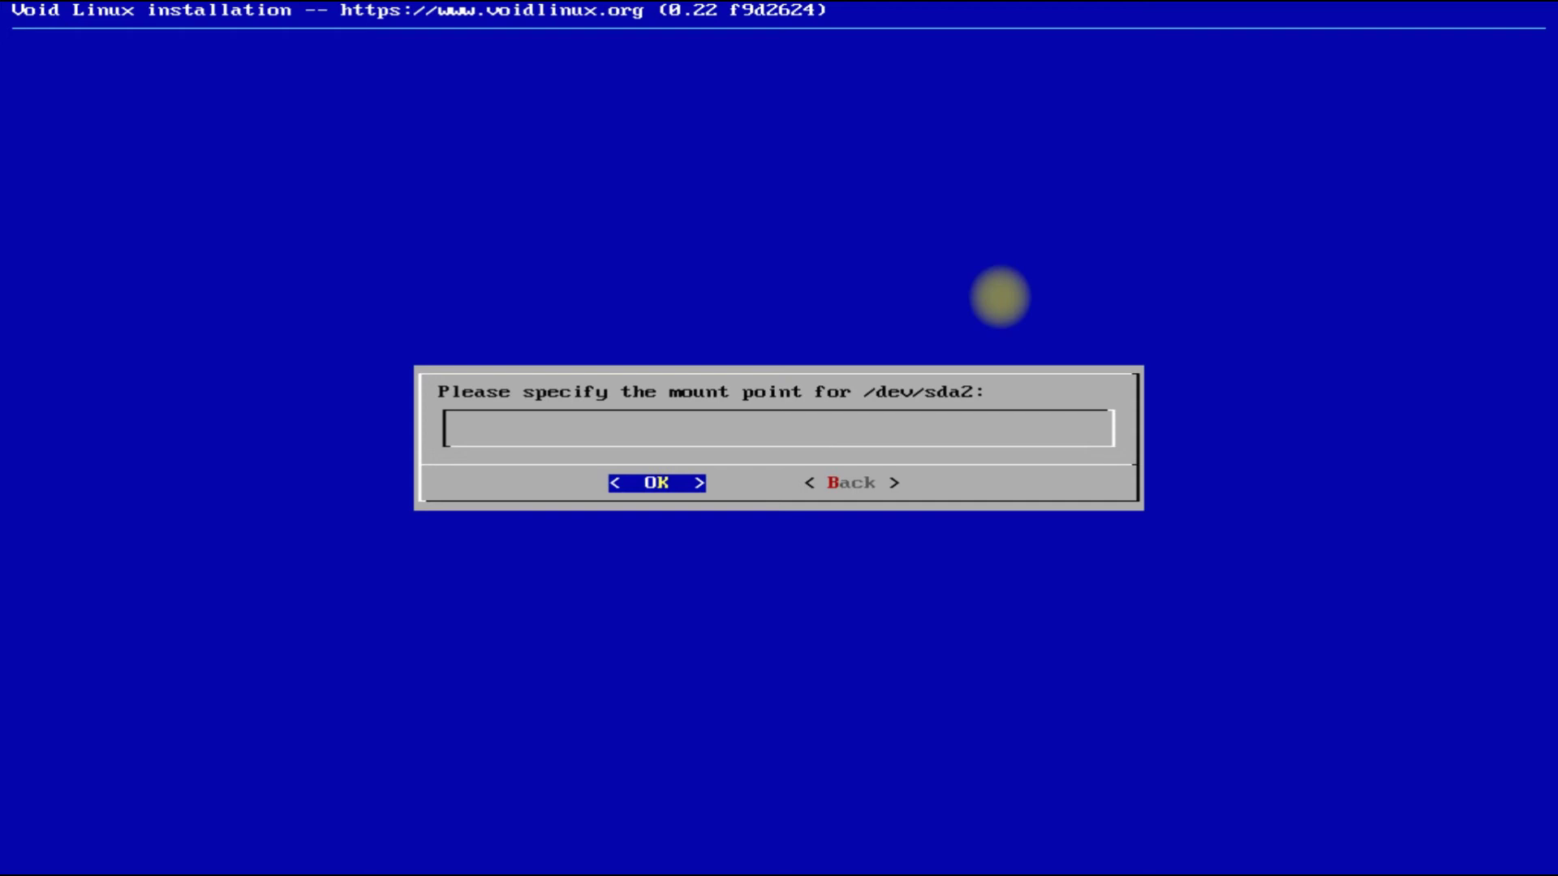
{"action": "type", "text": "/"}
{"action": "key", "text": "Return"}
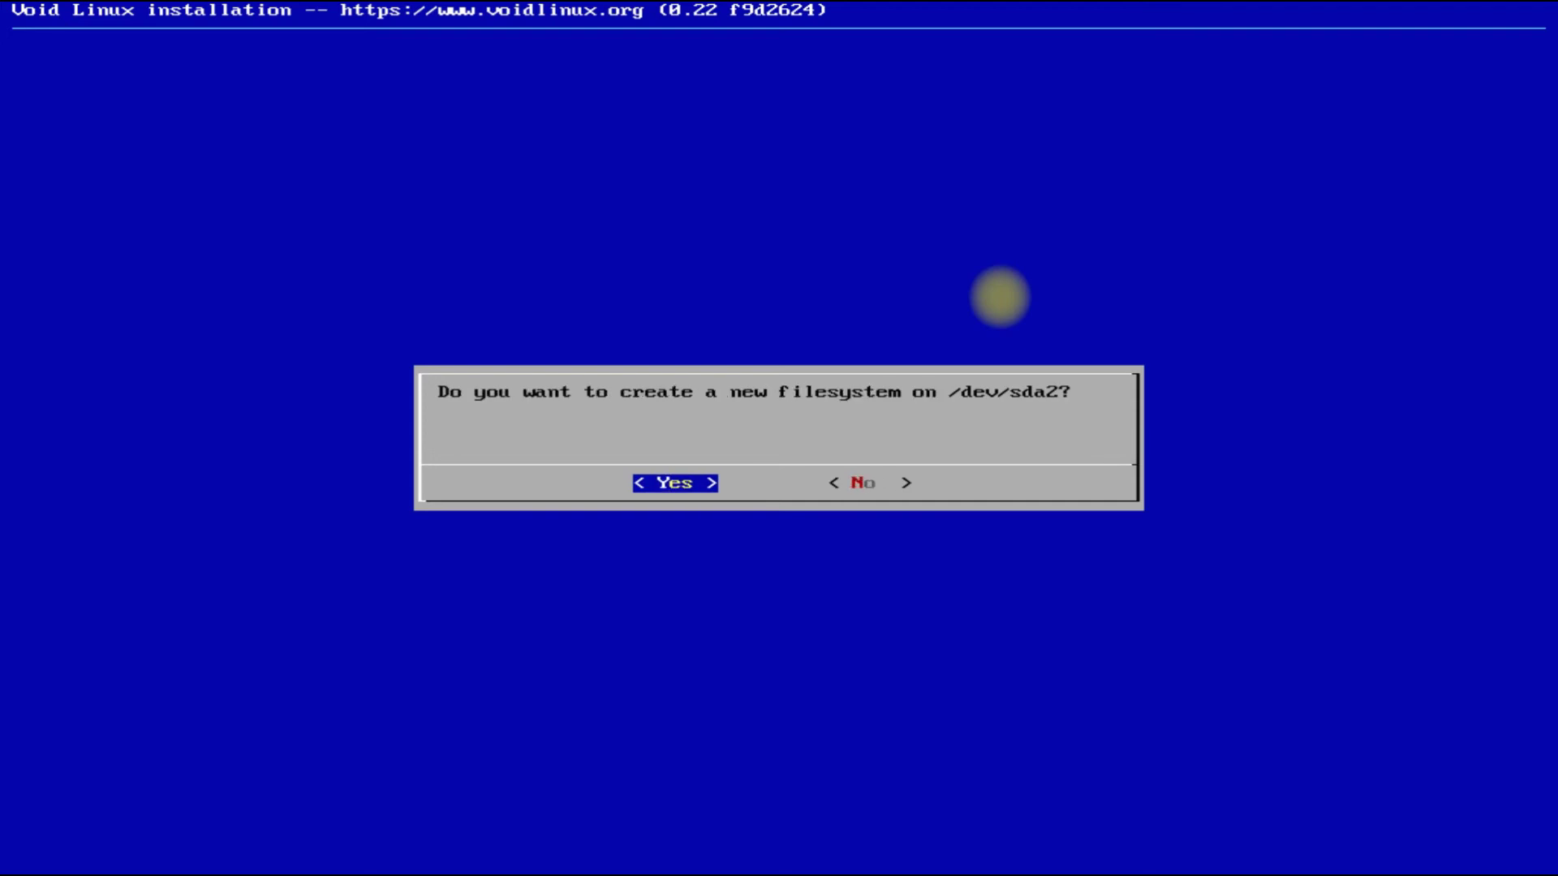
{"action": "key", "text": "Return"}
Make /dev/sda3 a swap partition and finish the filesystem setup.
{"action": "key", "text": "Down"}
{"action": "key", "text": "Down"}
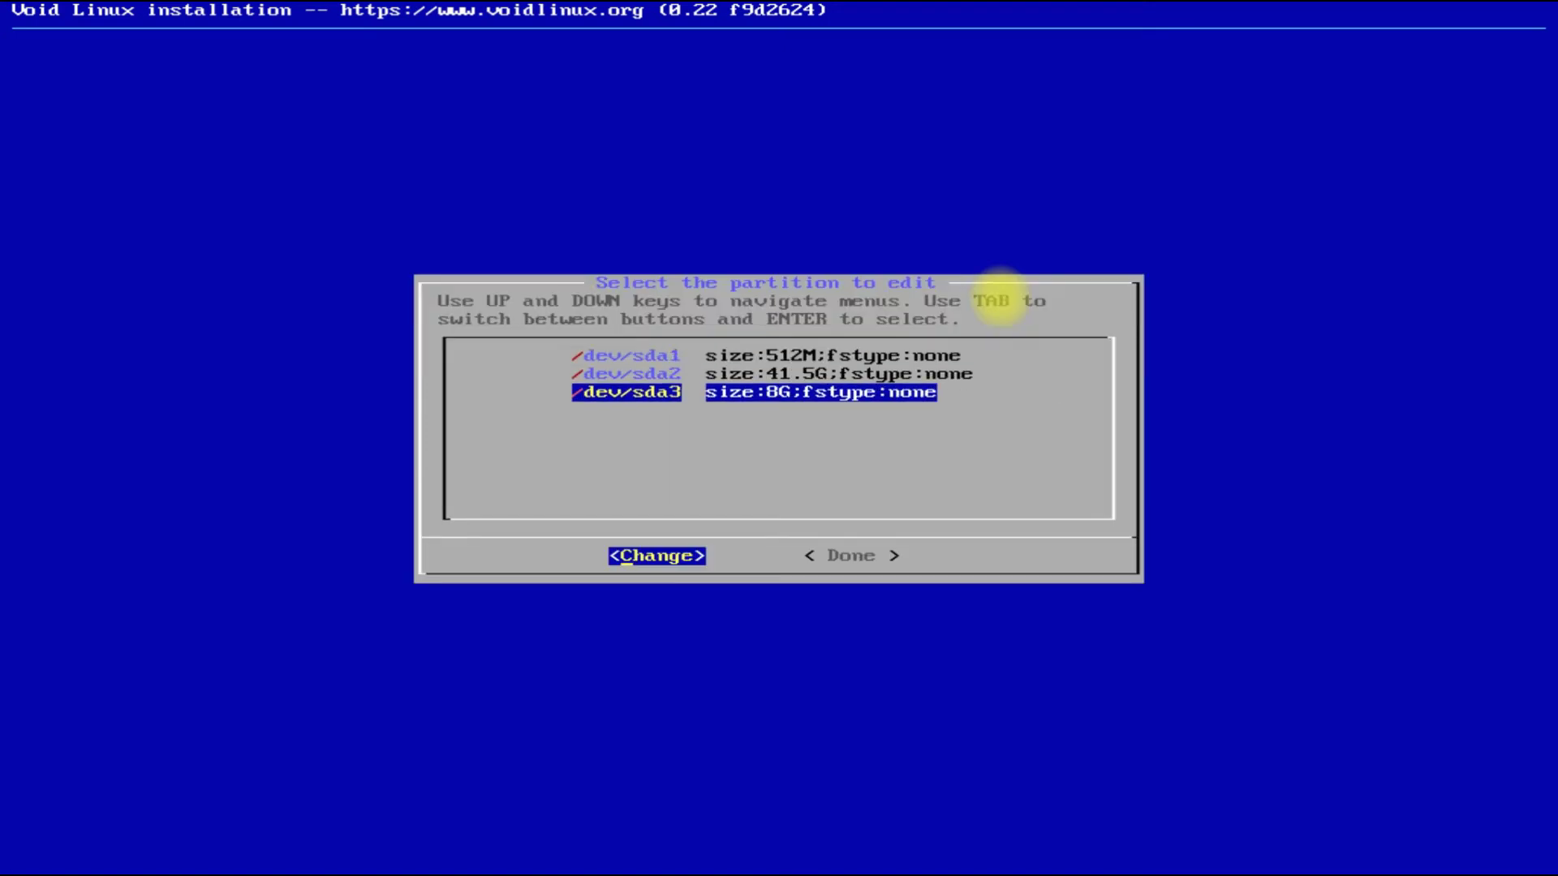
{"action": "key", "text": "Return"}
{"action": "key", "text": "Down"}
{"action": "key", "text": "Down"}
{"action": "key", "text": "Down"}
{"action": "key", "text": "Down"}
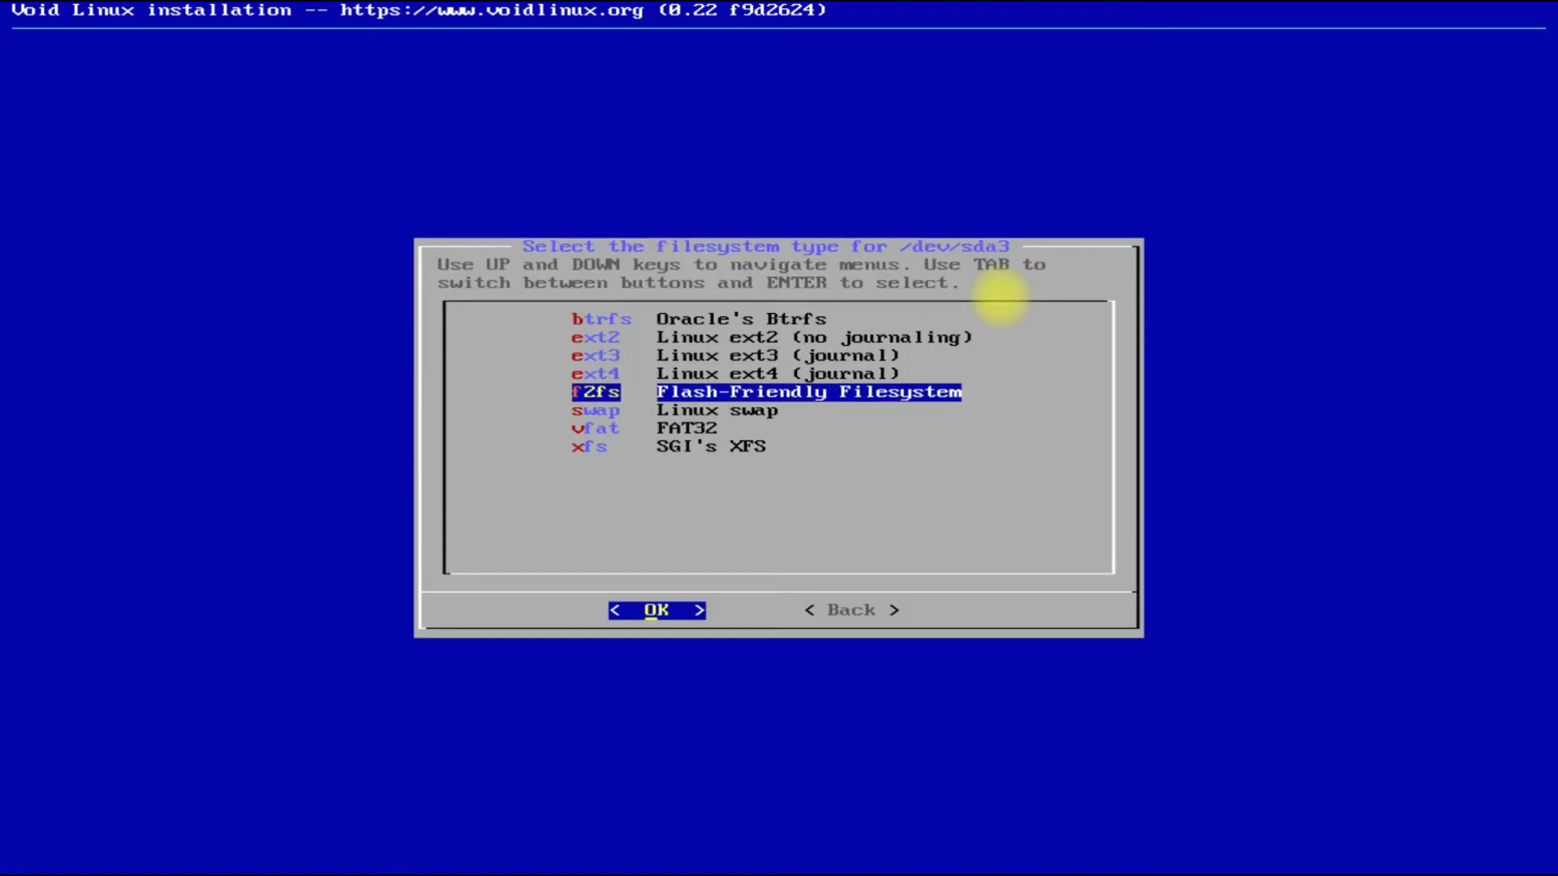
{"action": "key", "text": "Return"}
{"action": "key", "text": "Return"}
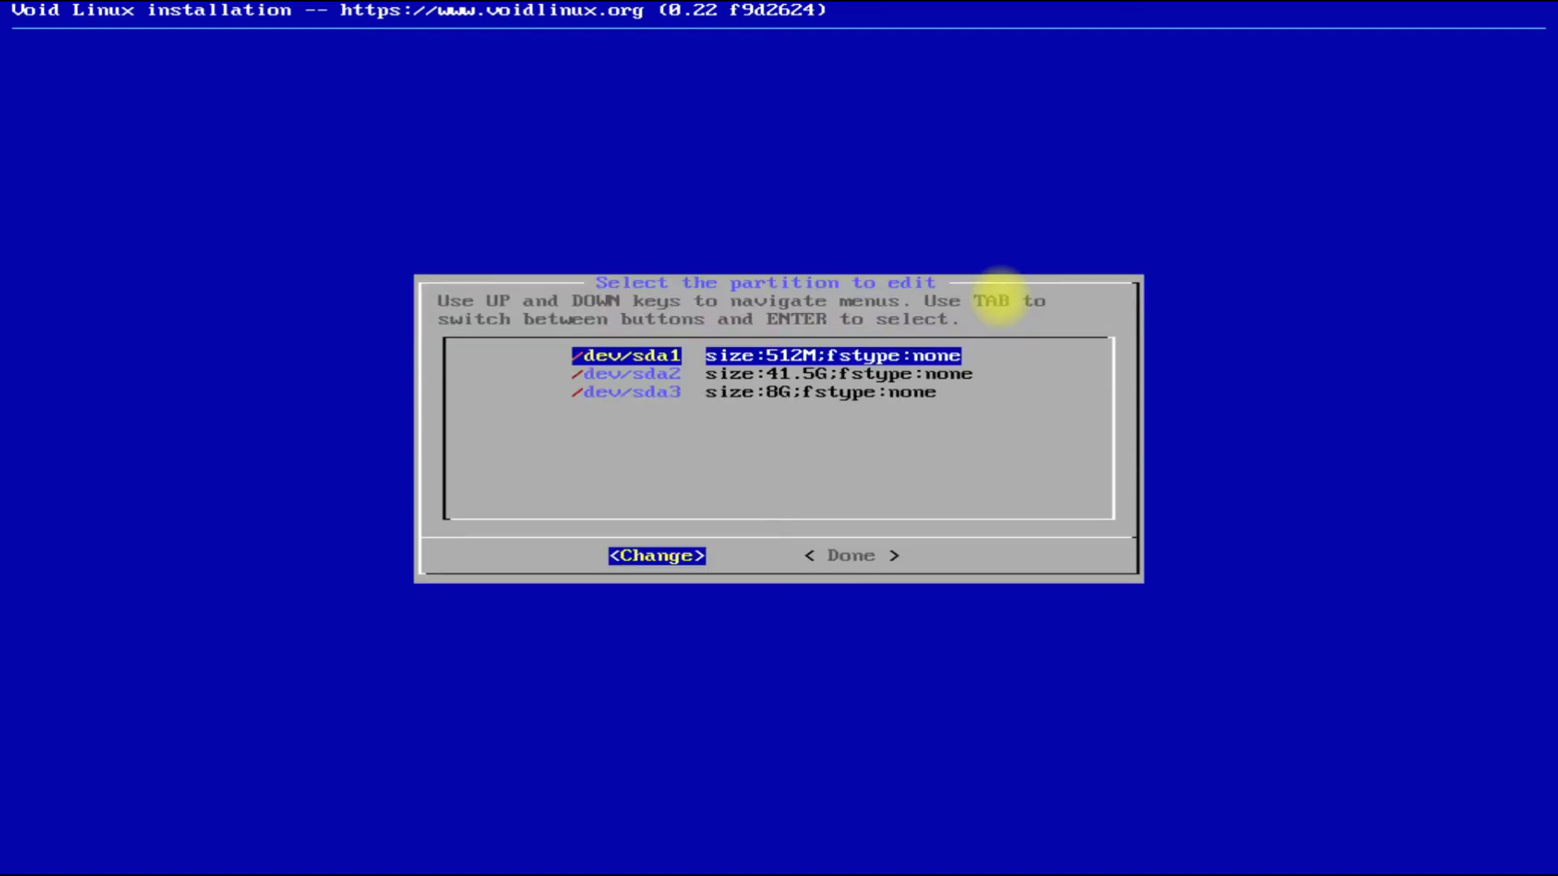
{"action": "key", "text": "Tab"}
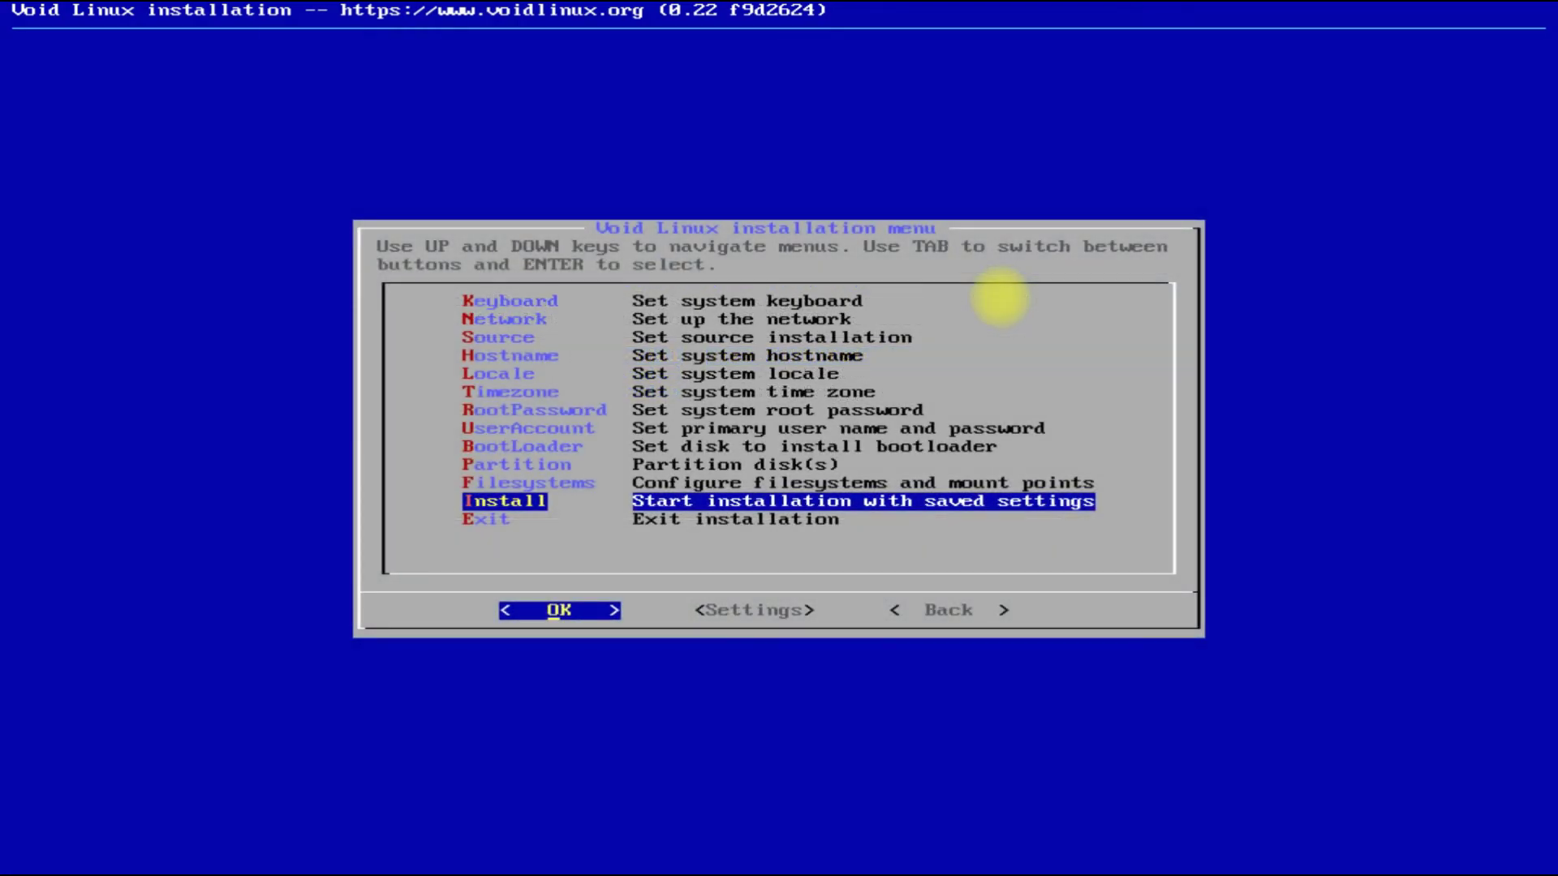
Install Void Linux, approving the partition format, then reboot into the new system.
{"action": "key", "text": "Return"}
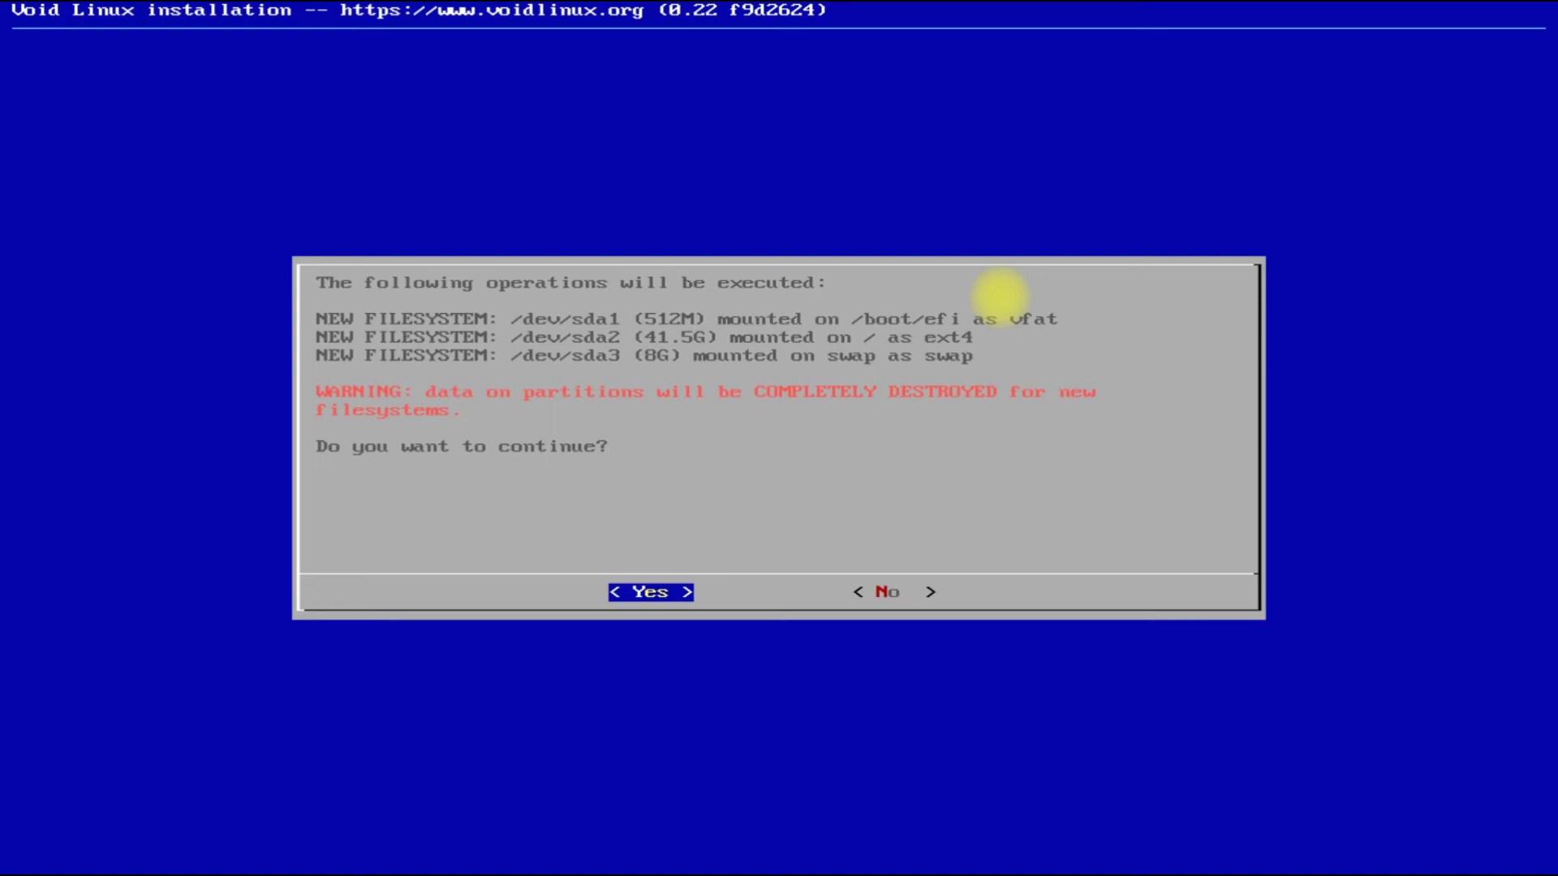
{"action": "key", "text": "Return"}
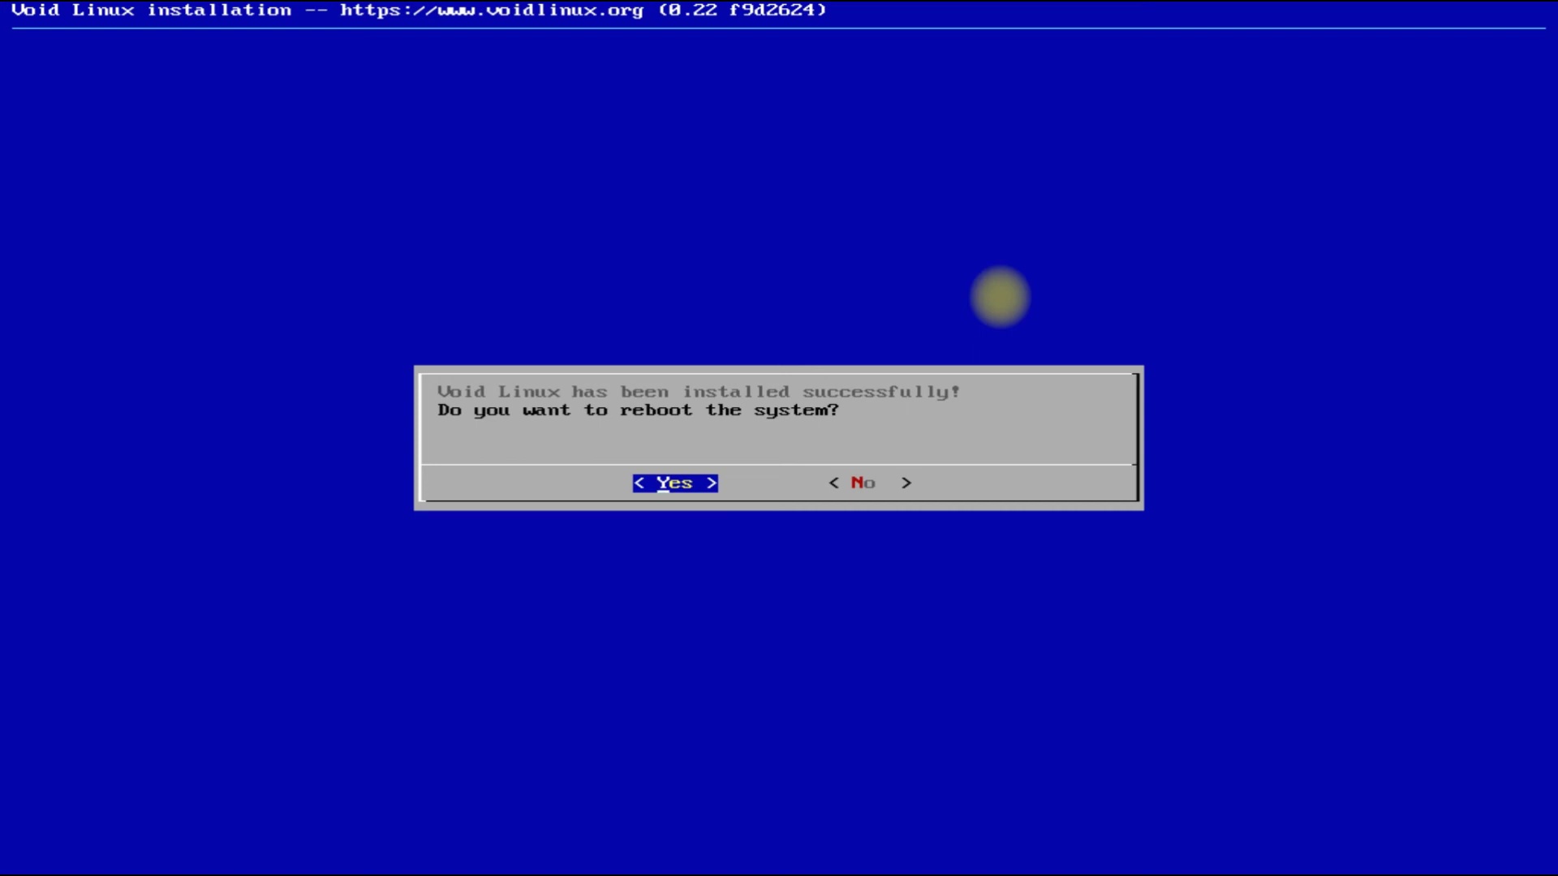
{"action": "key", "text": "Return"}
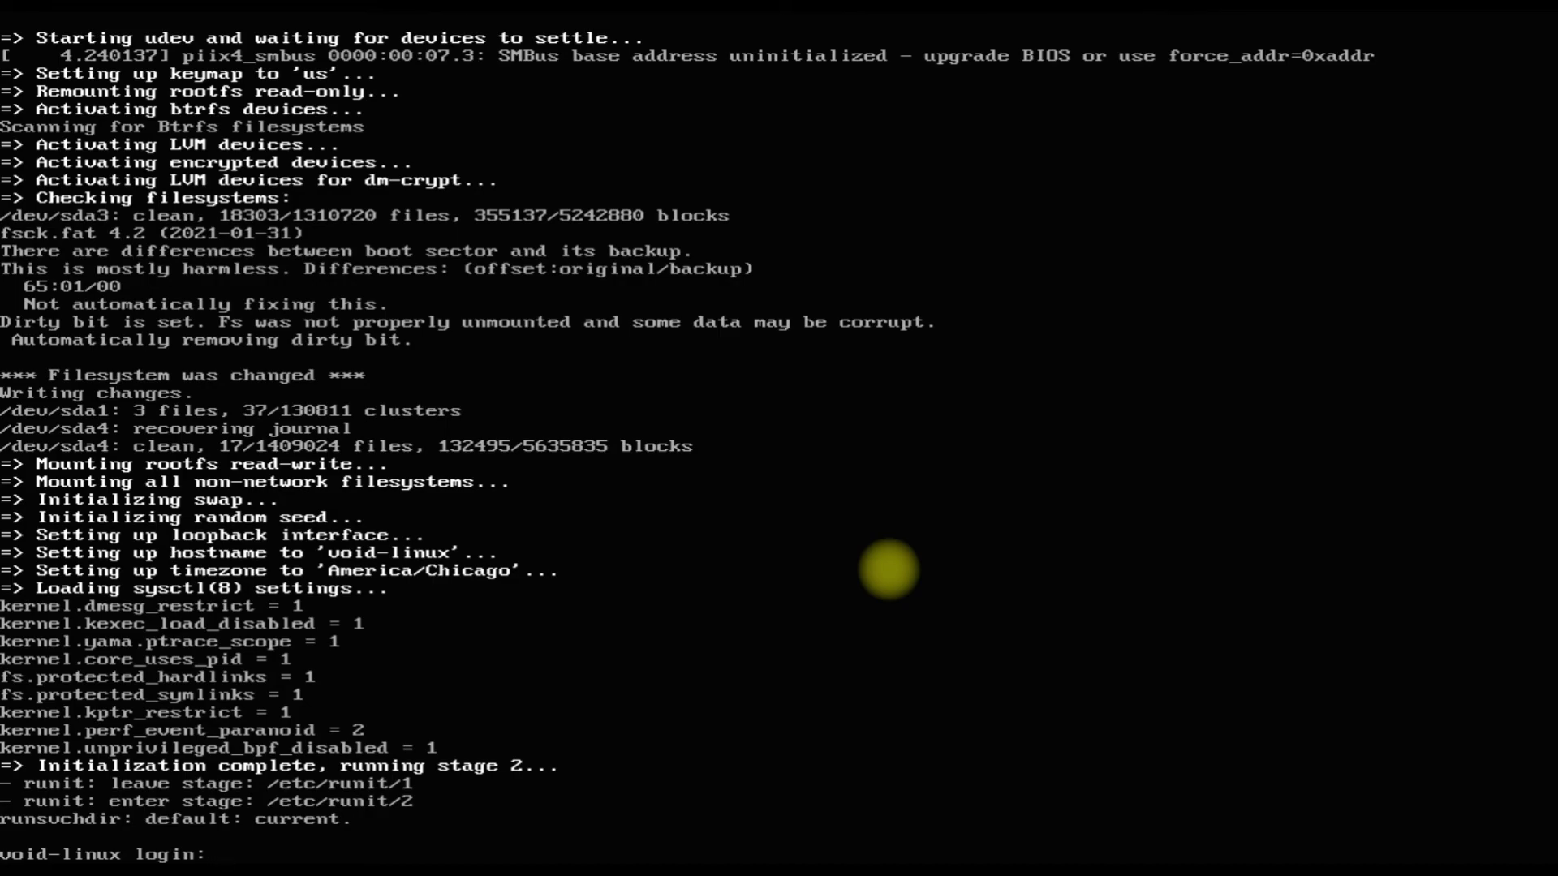
Log in with the user account's name and password, then run clear.
{"action": "type", "text": "techsolutionz"}
{"action": "key", "text": "Return"}
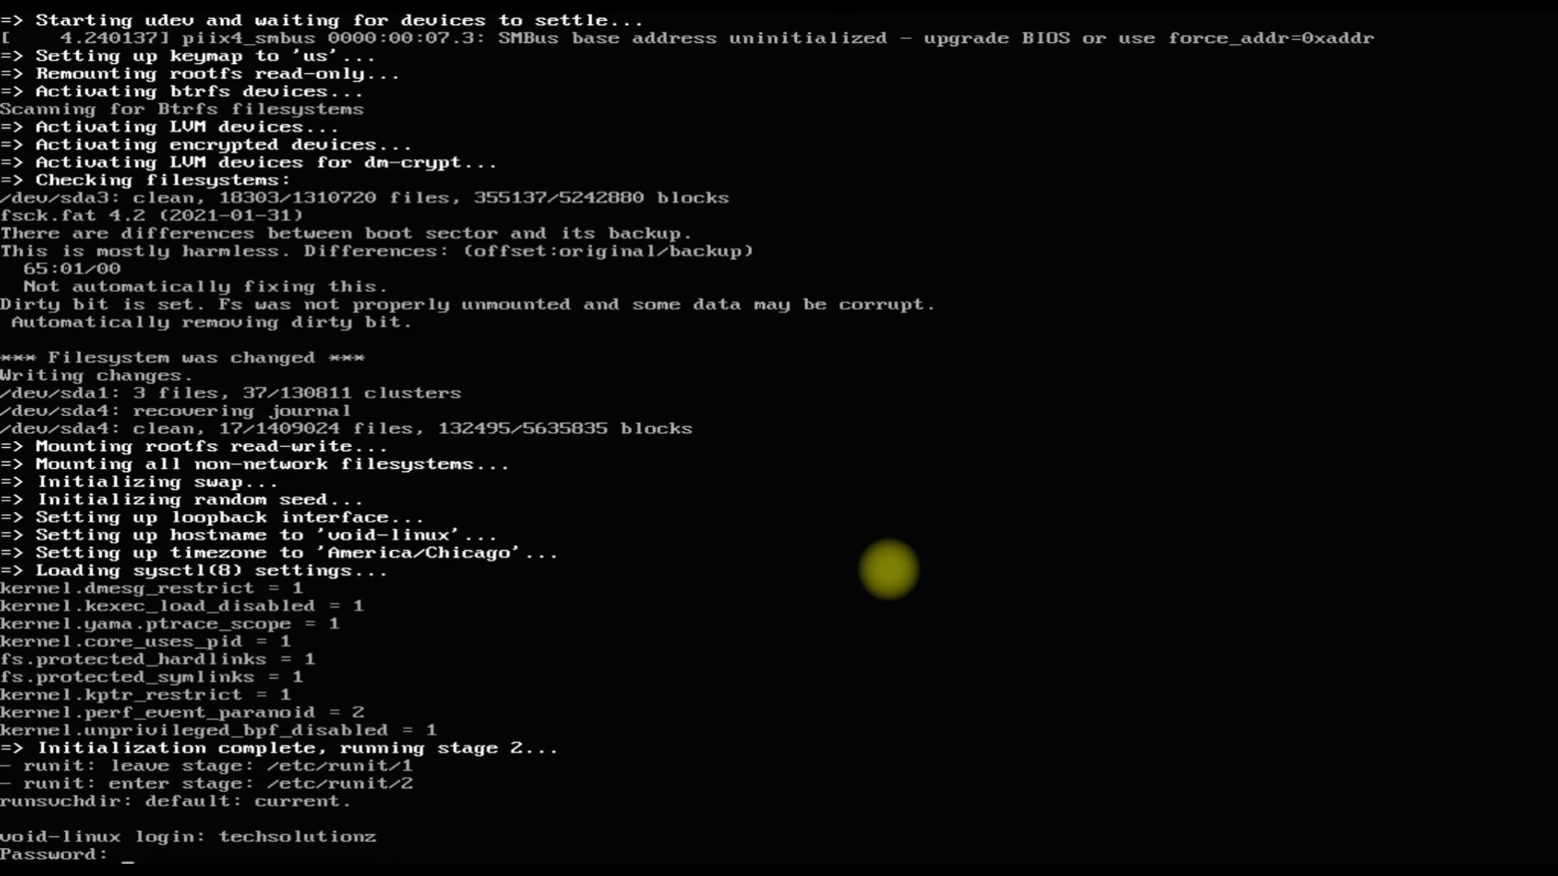
{"action": "key", "text": "Return"}
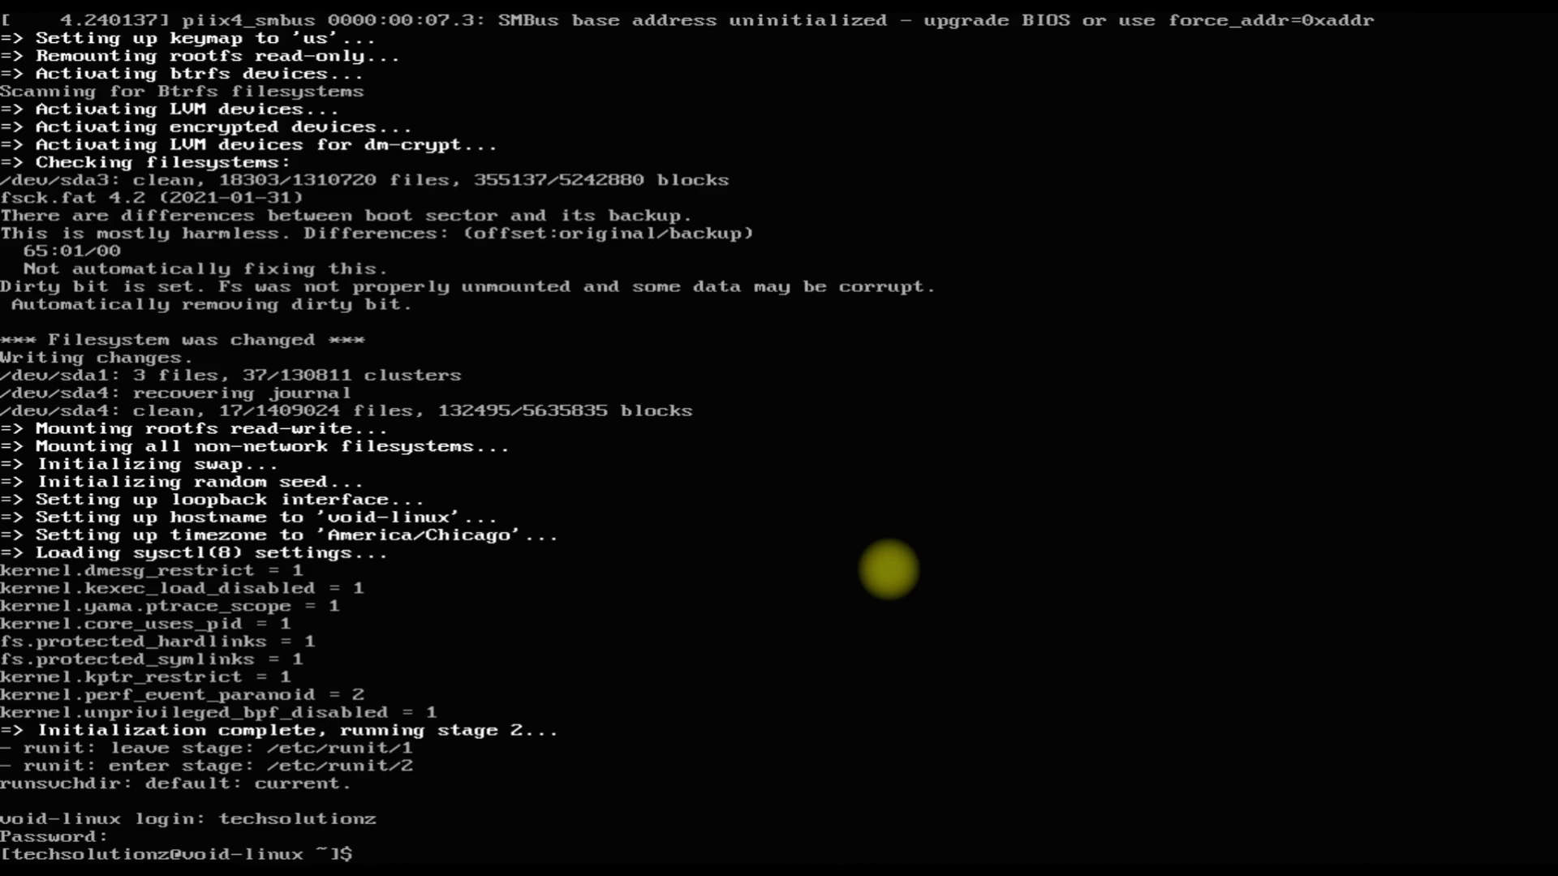
{"action": "type", "text": "clear"}
{"action": "key", "text": "Return"}
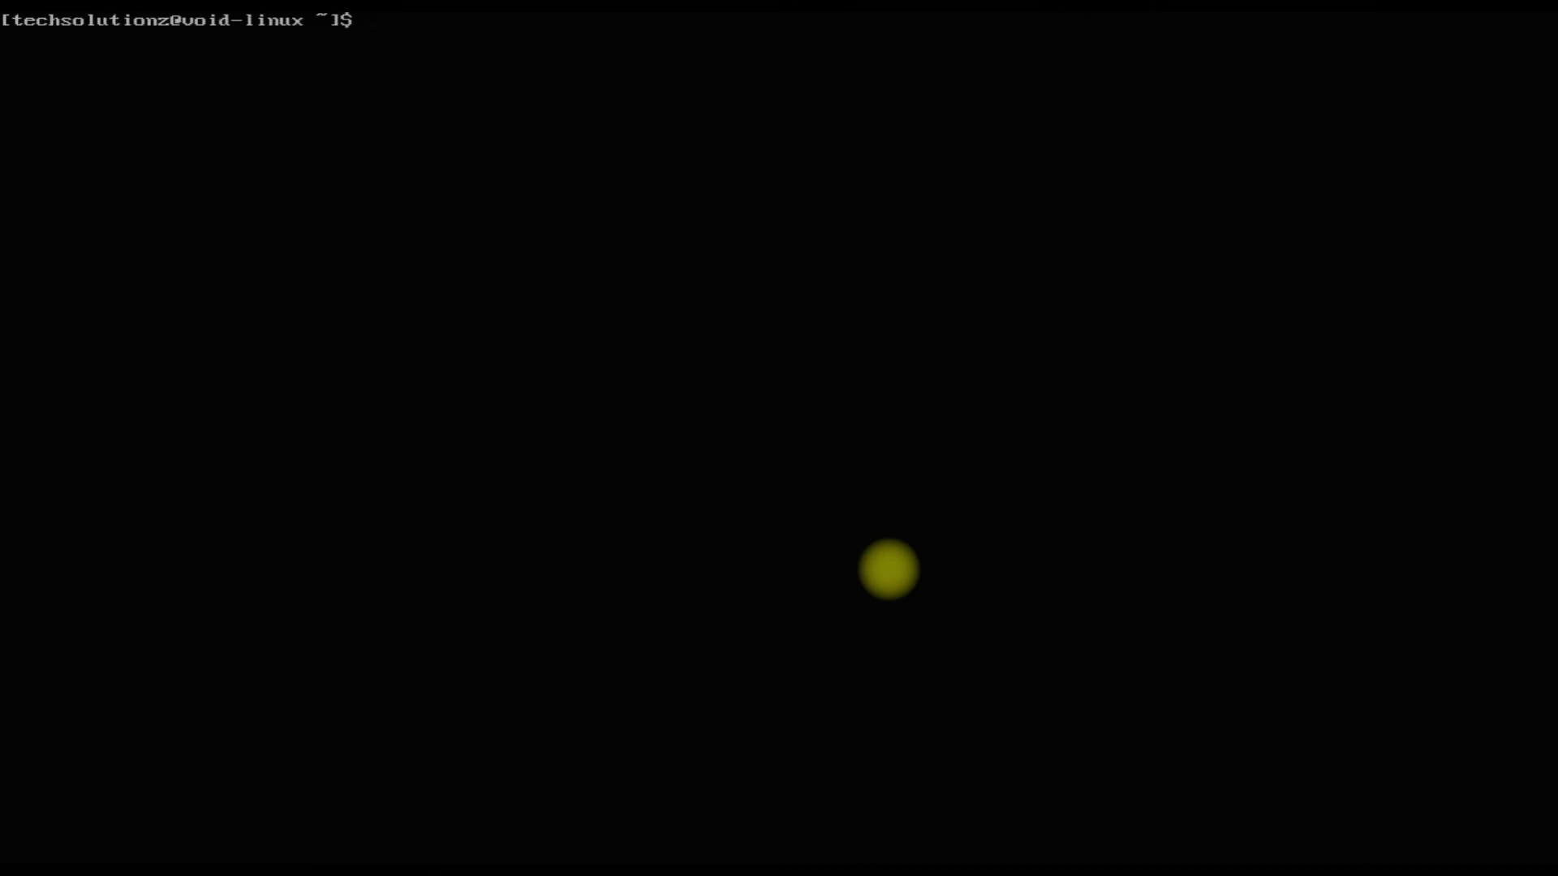